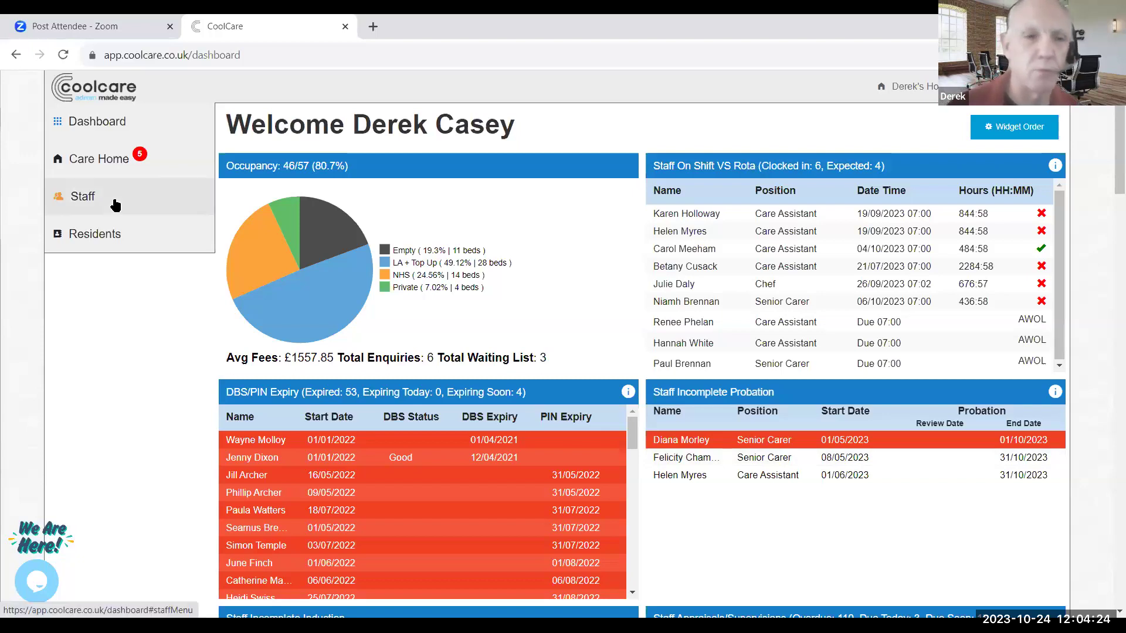
Open the staff rota and expand the Care Days and Care Nights groups to show their shift lines.
click(81, 207)
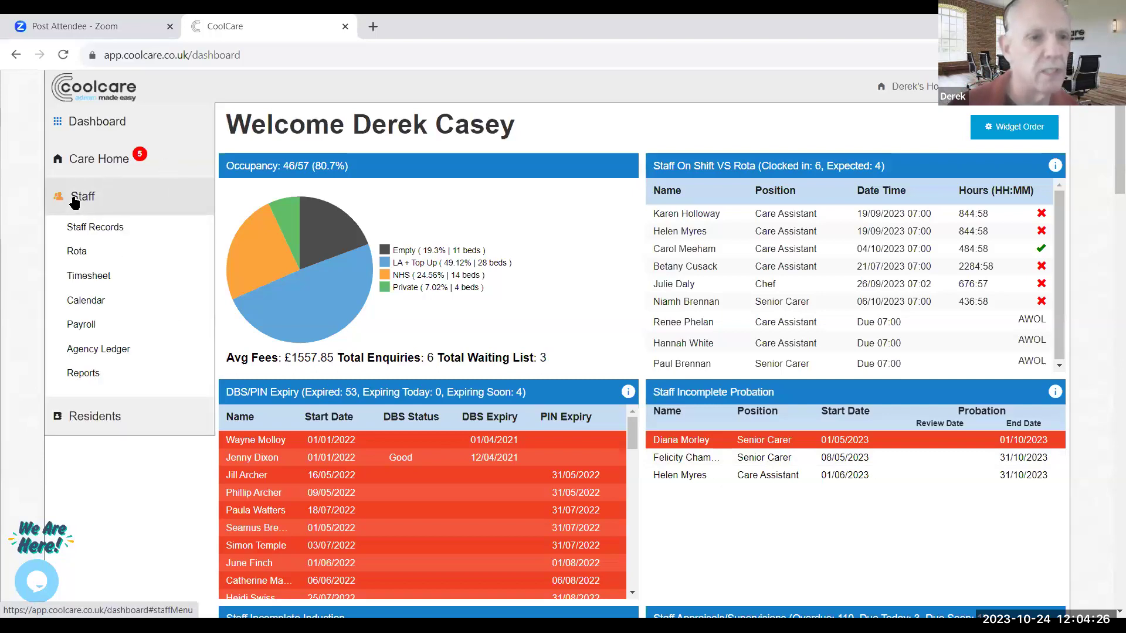
click(81, 251)
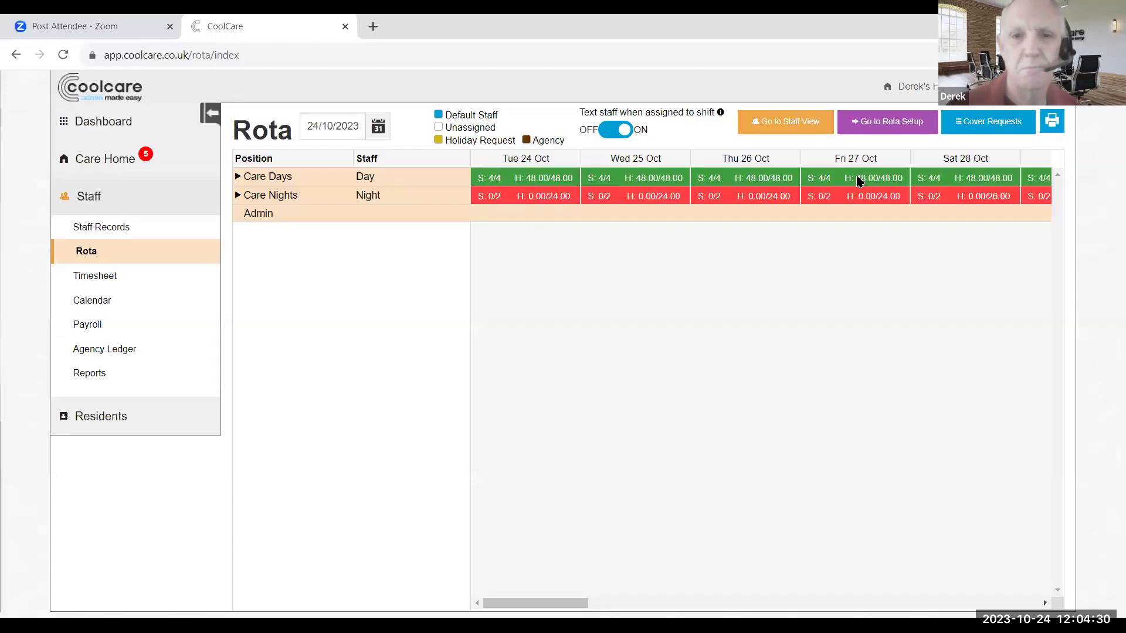
click(289, 178)
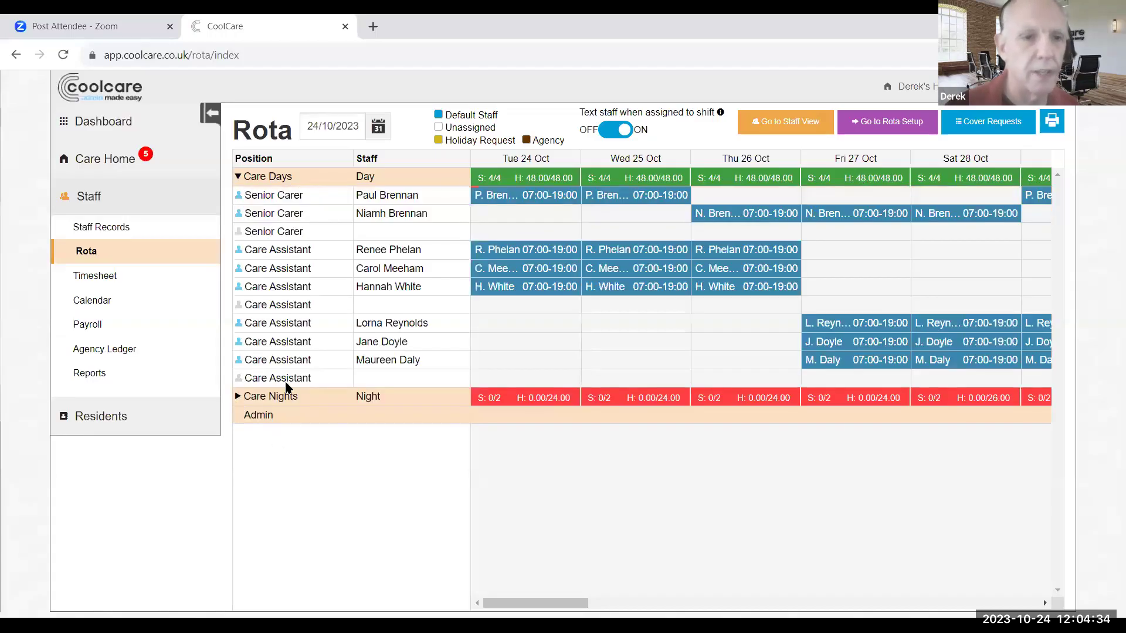
click(238, 397)
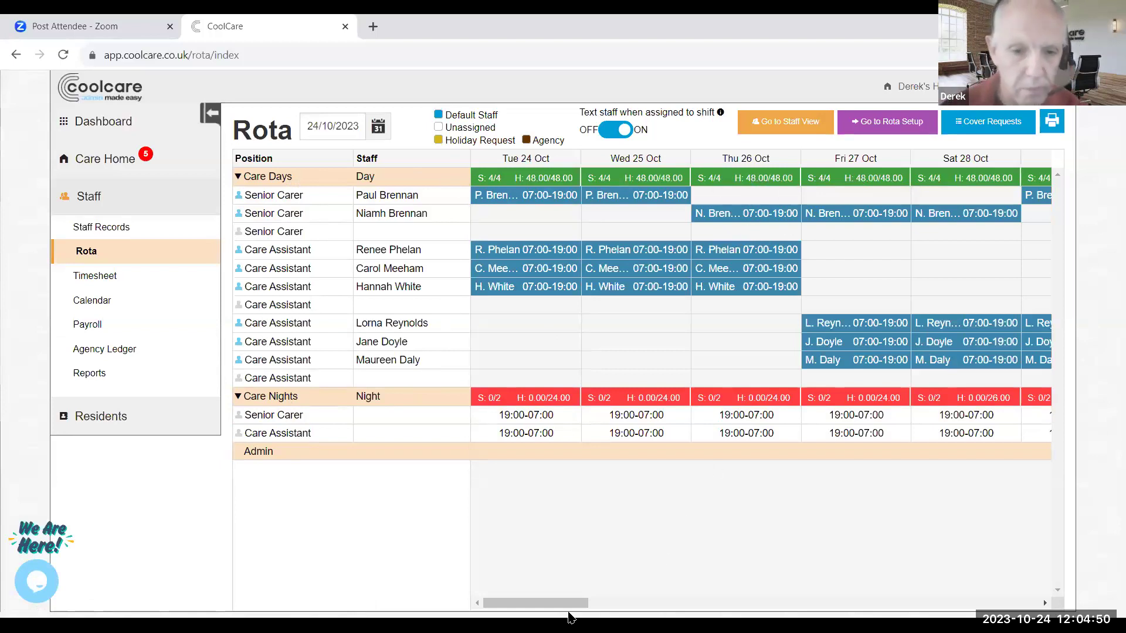
End the first day Care Assistant's shift pattern on 26/10/2023 and save the assignment.
drag(585, 603, 674, 603)
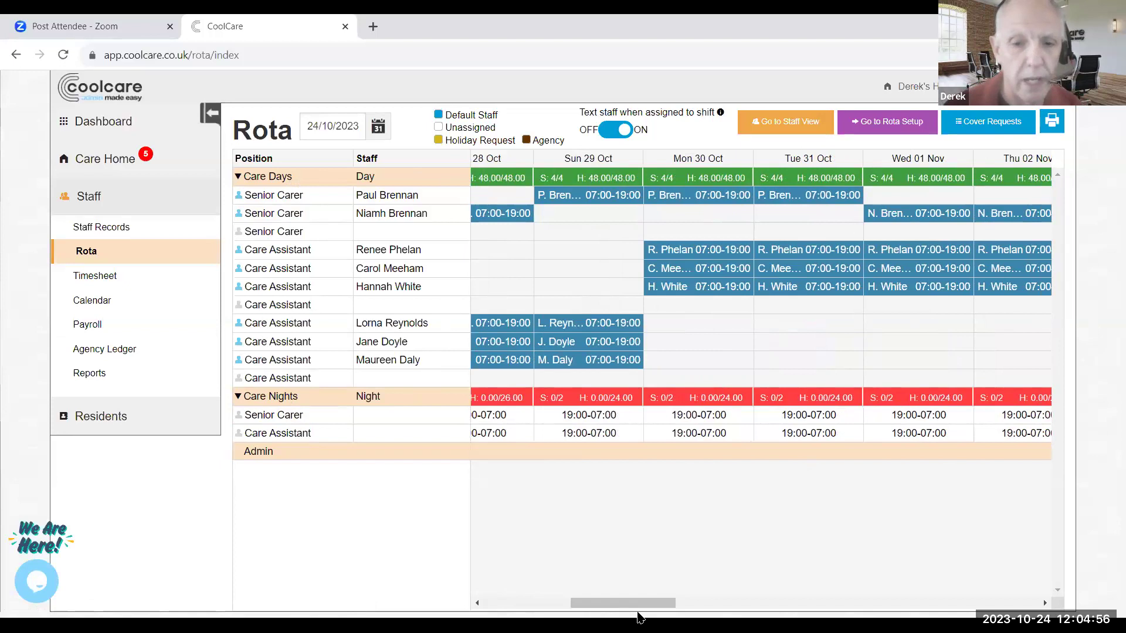
drag(645, 604, 697, 580)
drag(593, 580, 545, 583)
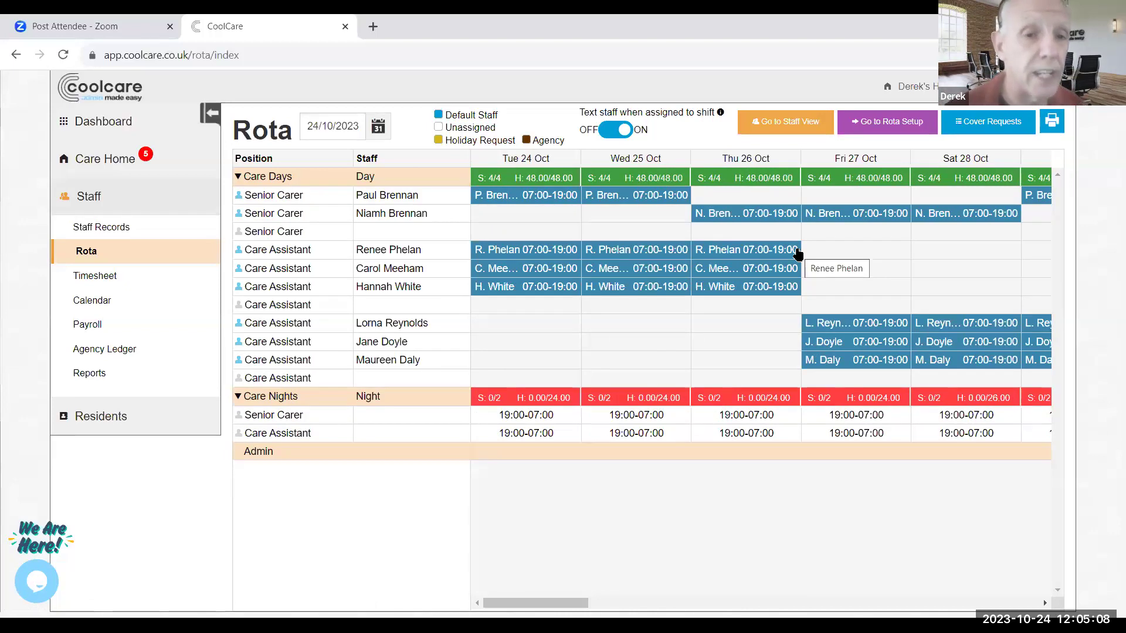
click(438, 251)
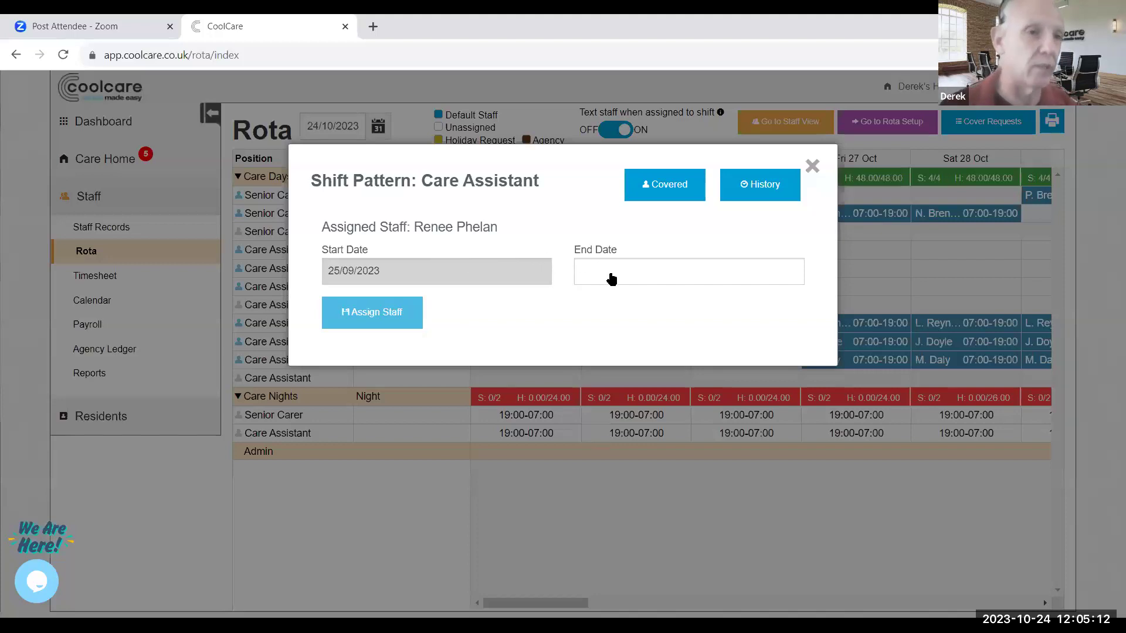
click(614, 281)
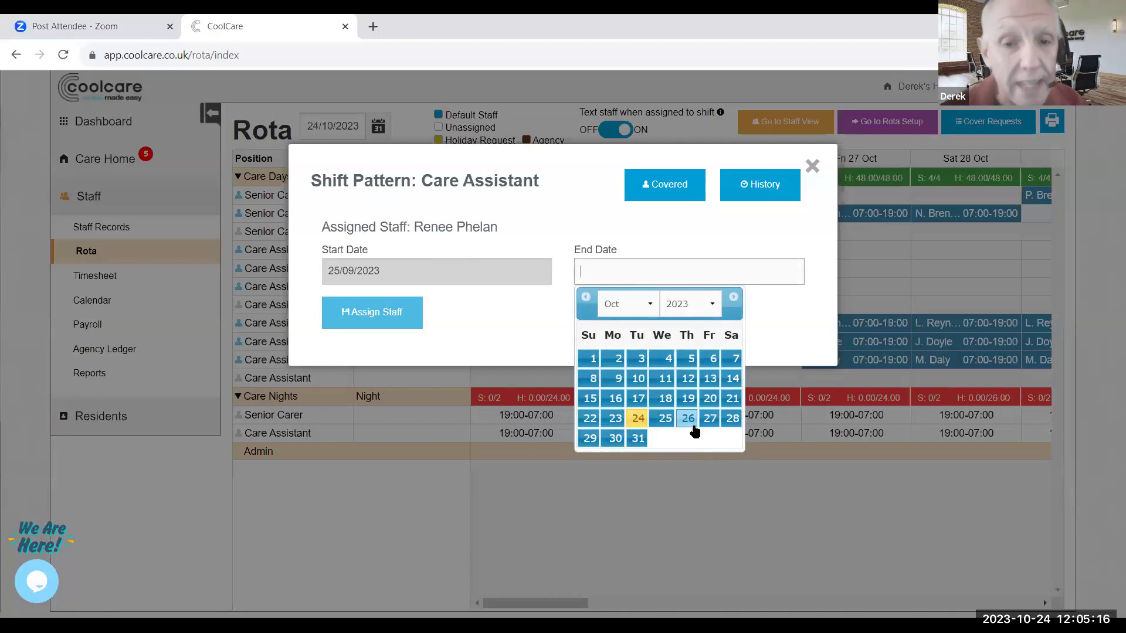
click(688, 419)
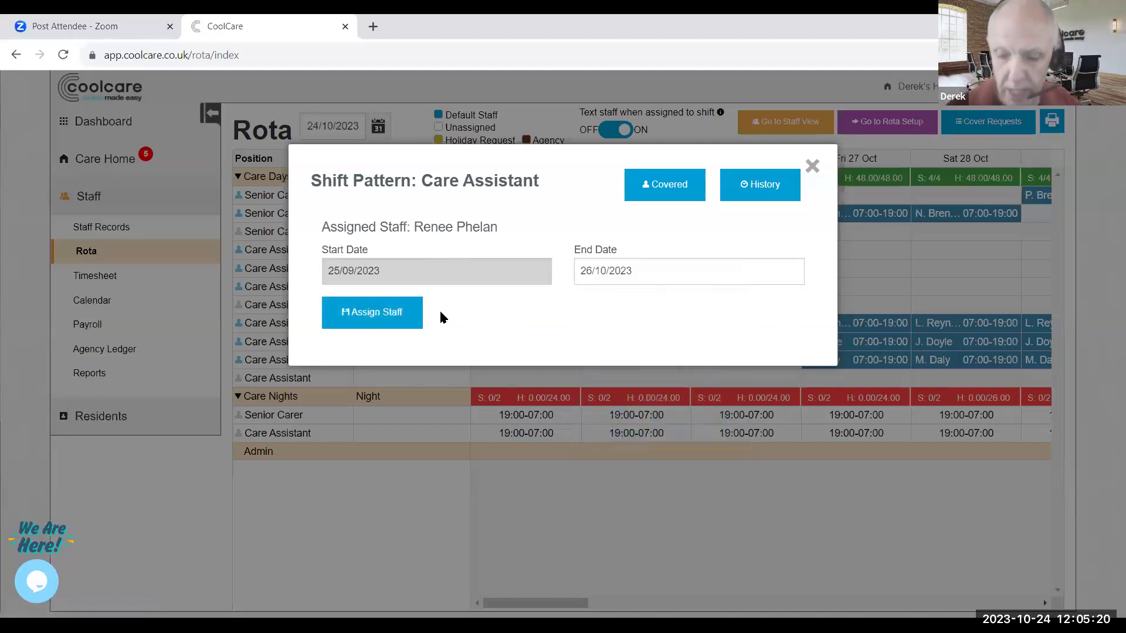
click(403, 318)
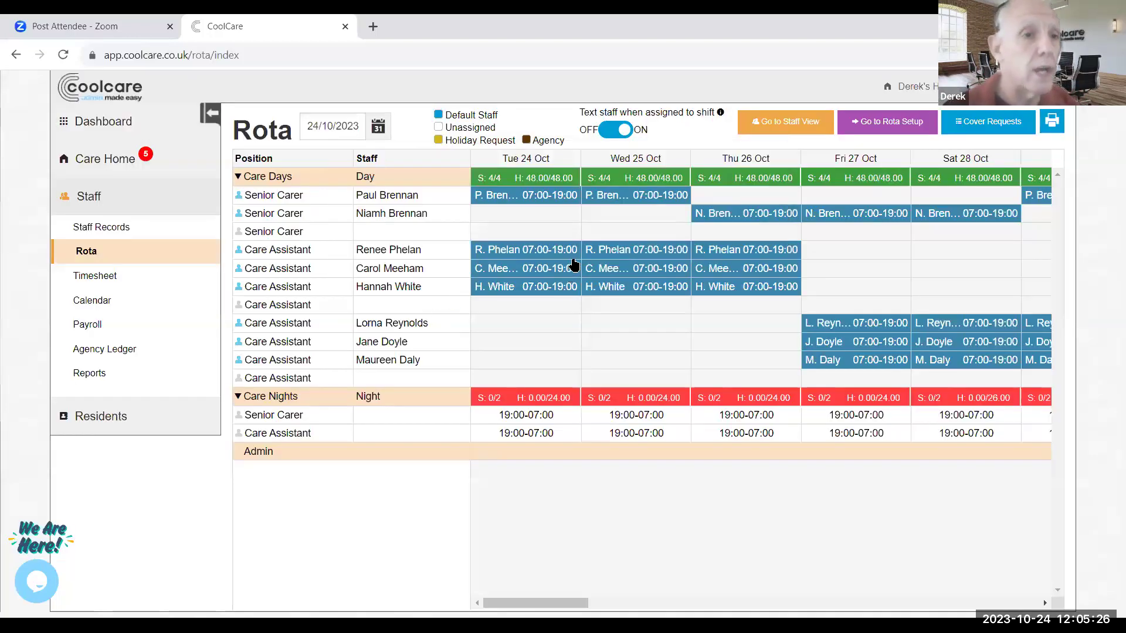
View the shift pattern assignments of the first two day Care Assistants and leave them without making changes.
drag(528, 603, 512, 569)
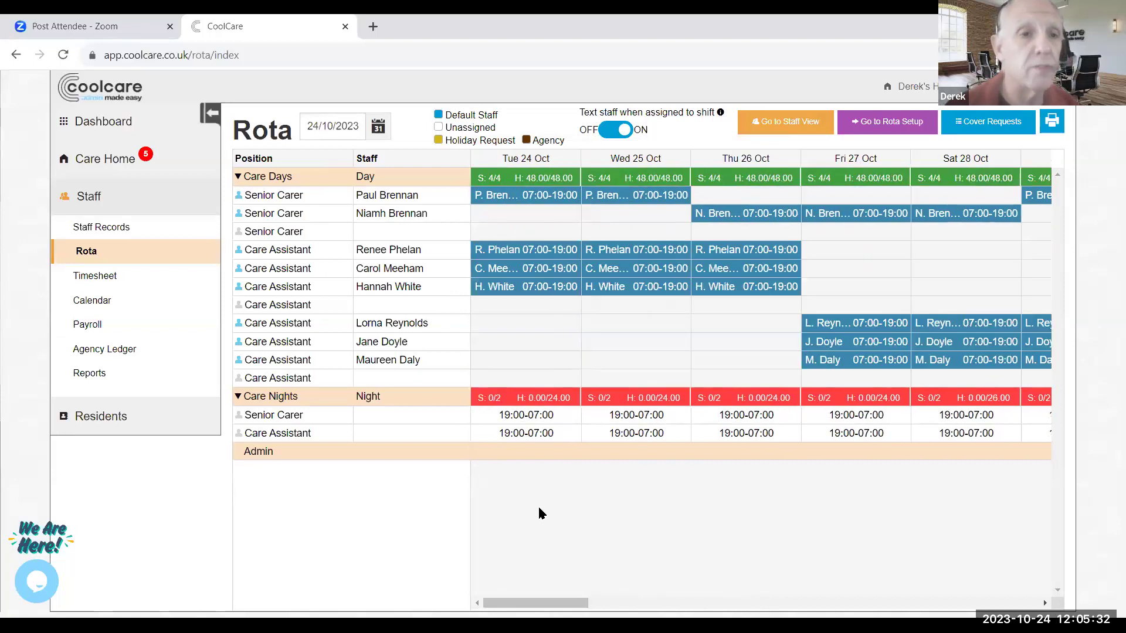
click(436, 268)
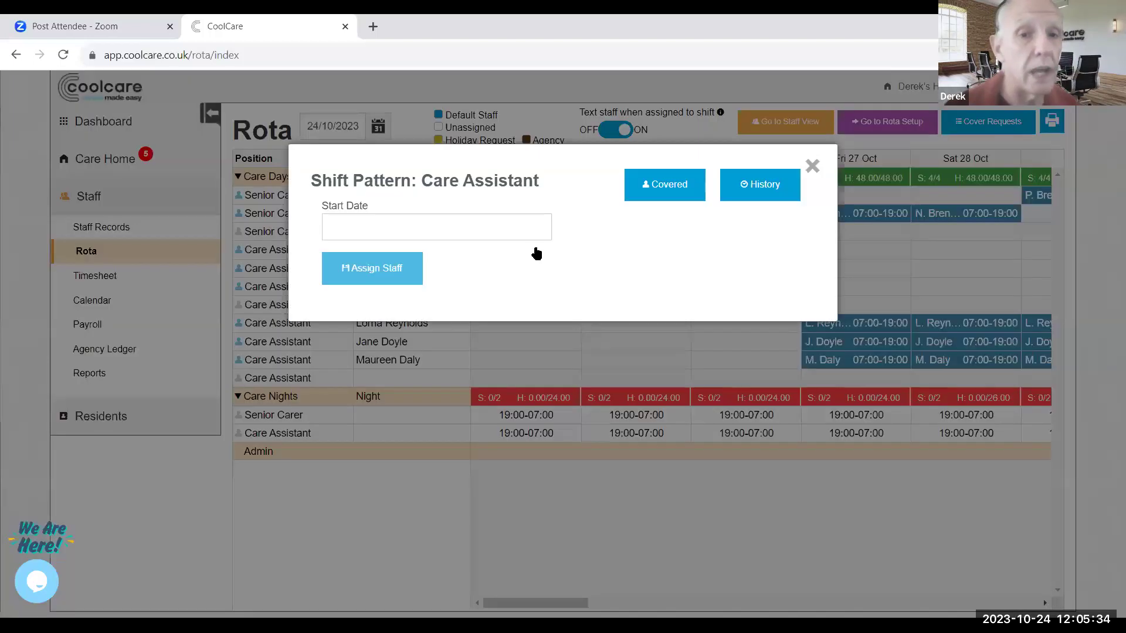
click(812, 166)
click(443, 271)
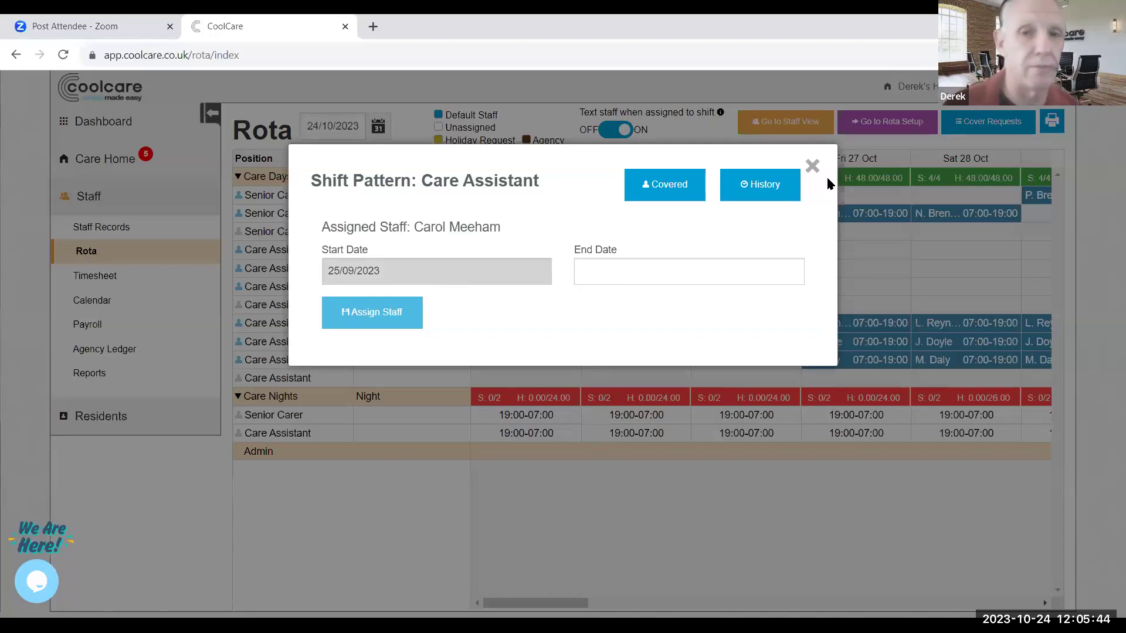
click(813, 166)
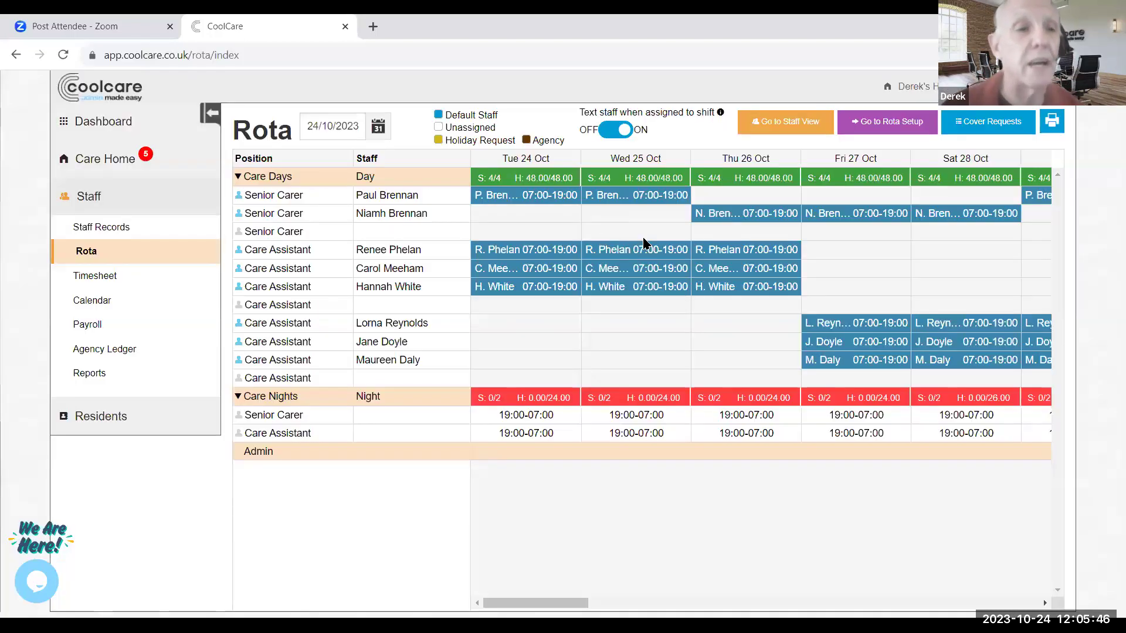
Assign an available staff member to each vacant 07:00-19:00 Care Assistant shift on 30/10/2023 and 31/10/2023.
drag(555, 605, 817, 568)
drag(649, 581, 638, 337)
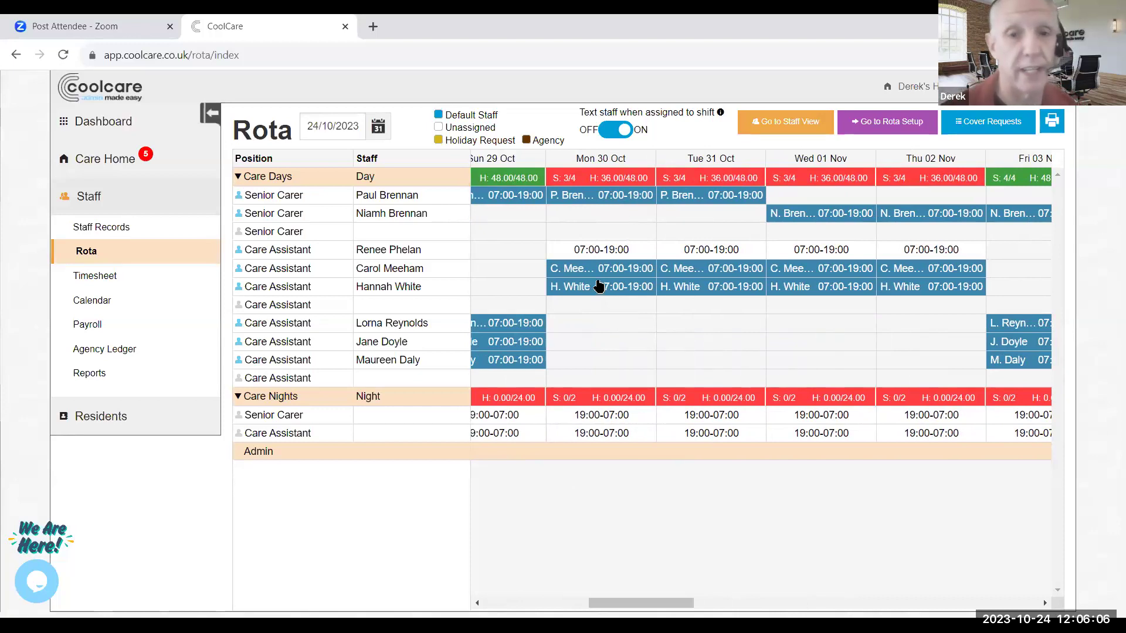
click(610, 250)
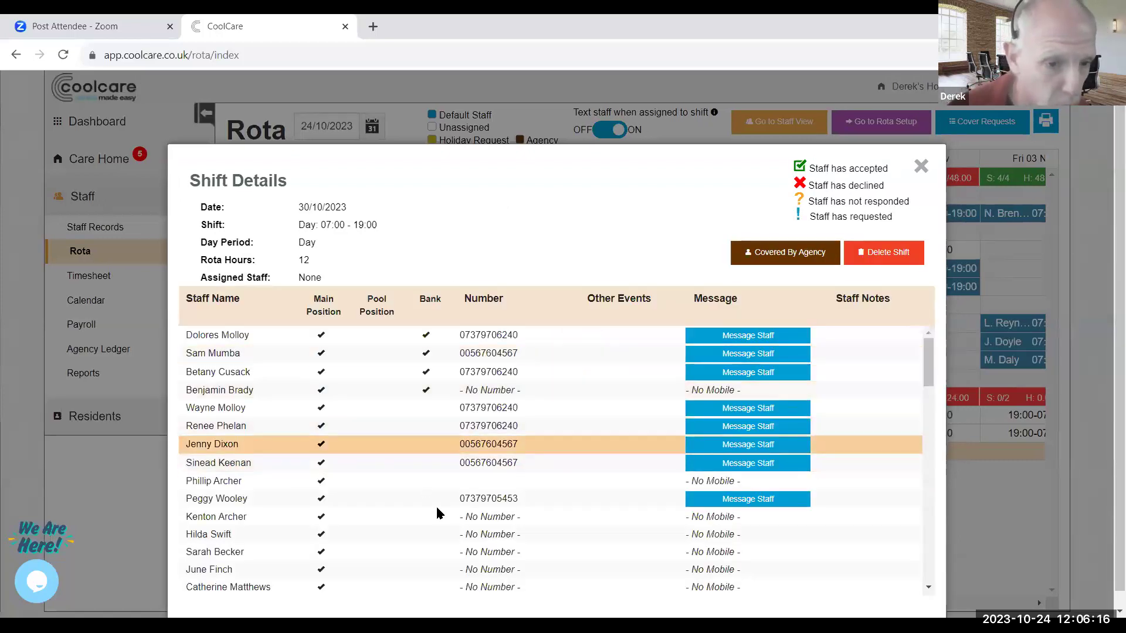
scroll(322, 573, down, 5)
click(234, 548)
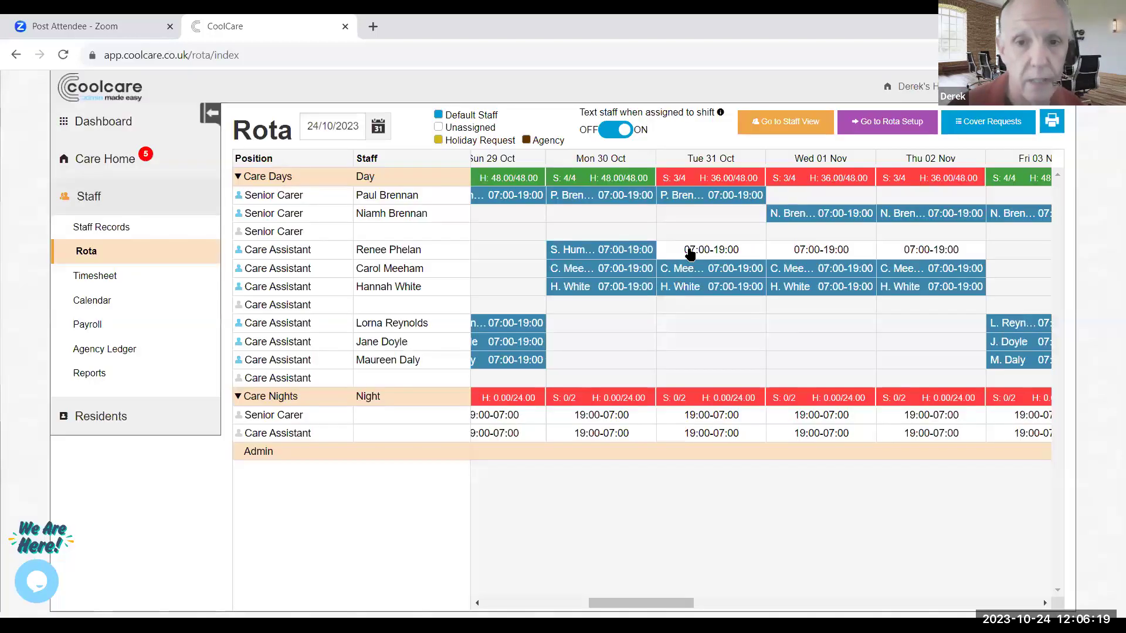
click(690, 253)
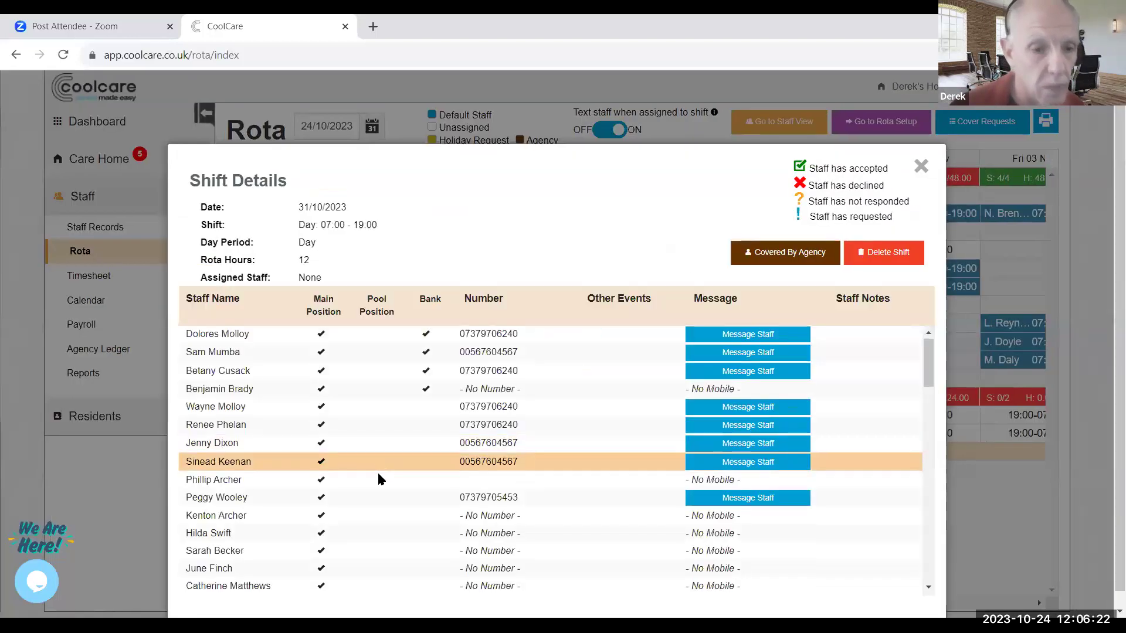
scroll(377, 477, down, 5)
click(288, 592)
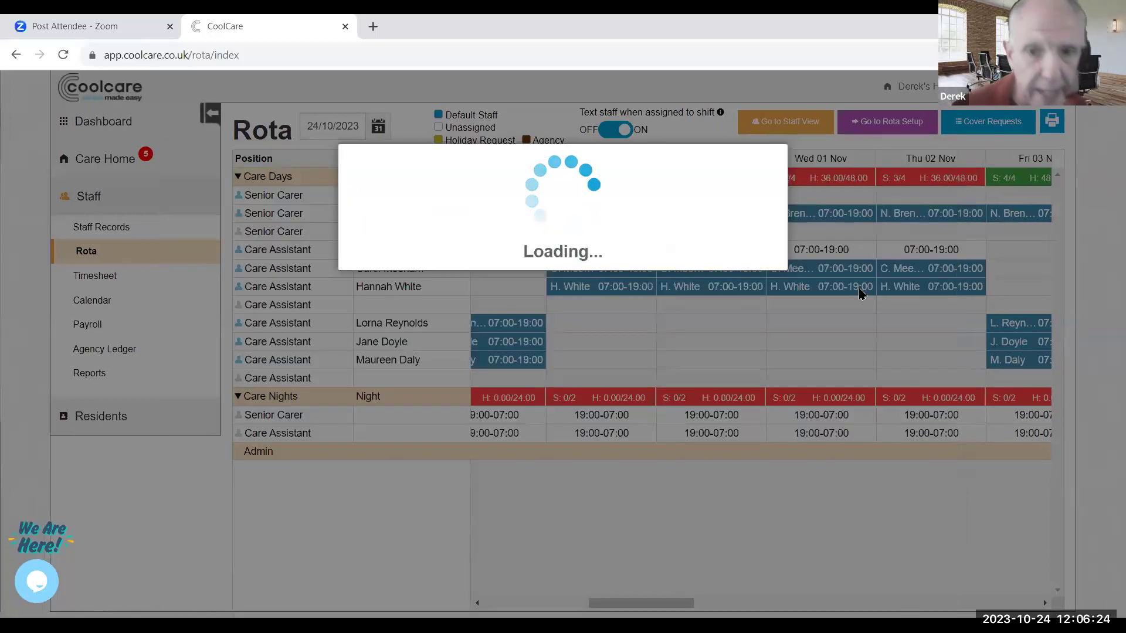
Assign an available staff member to each vacant 07:00-19:00 Care Assistant shift on 01/11/2023 and 02/11/2023.
click(828, 258)
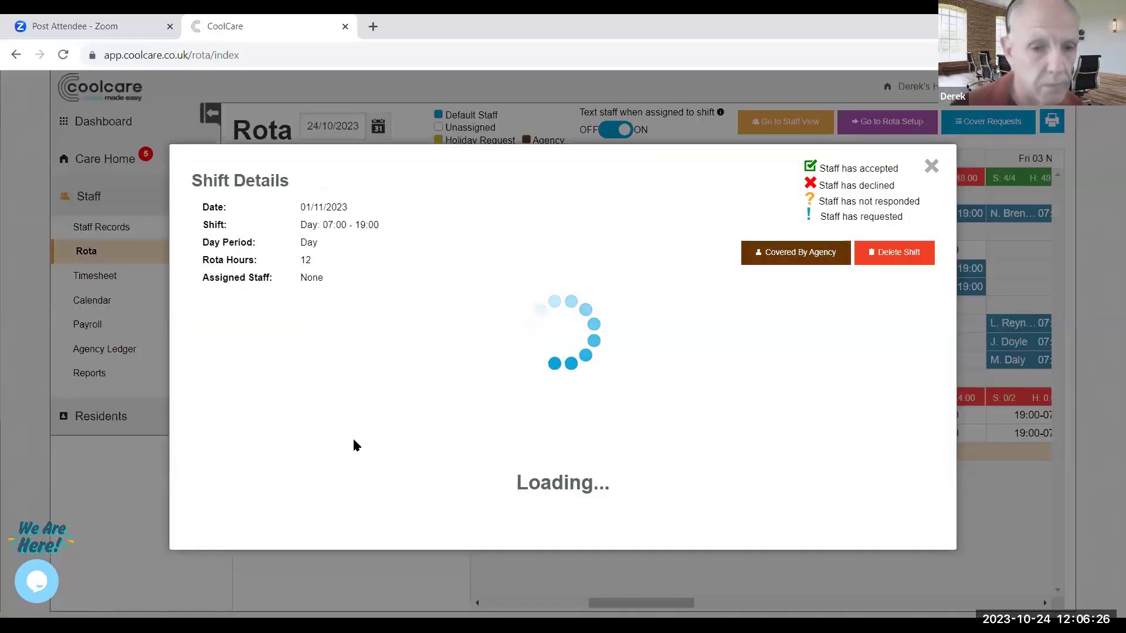
scroll(352, 443, down, 5)
scroll(354, 445, down, 3)
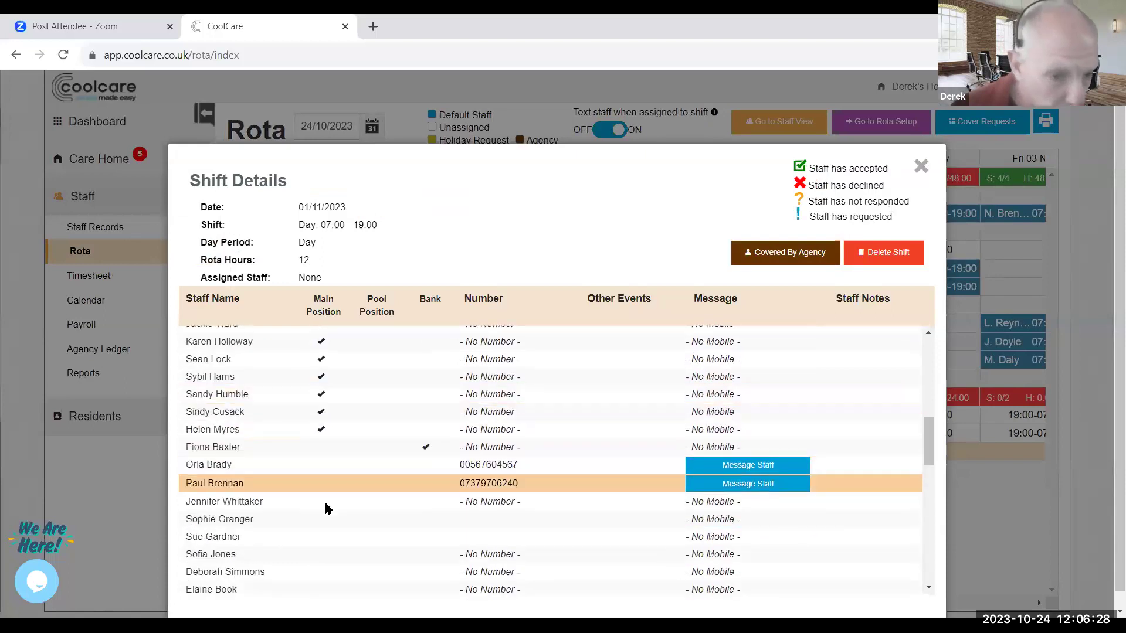
click(270, 555)
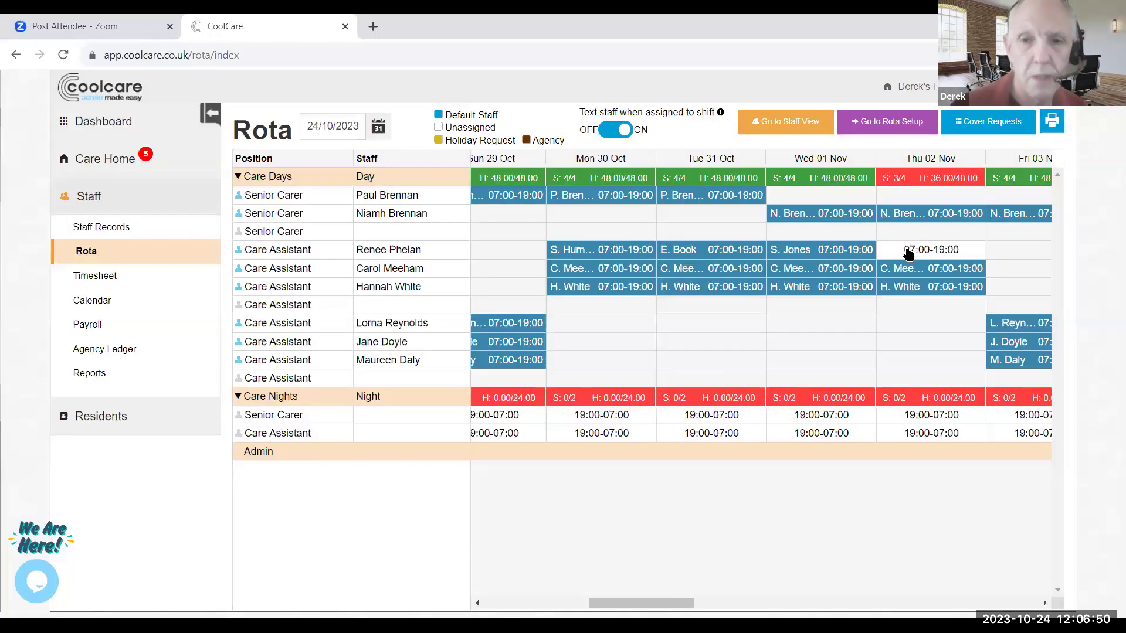
click(910, 250)
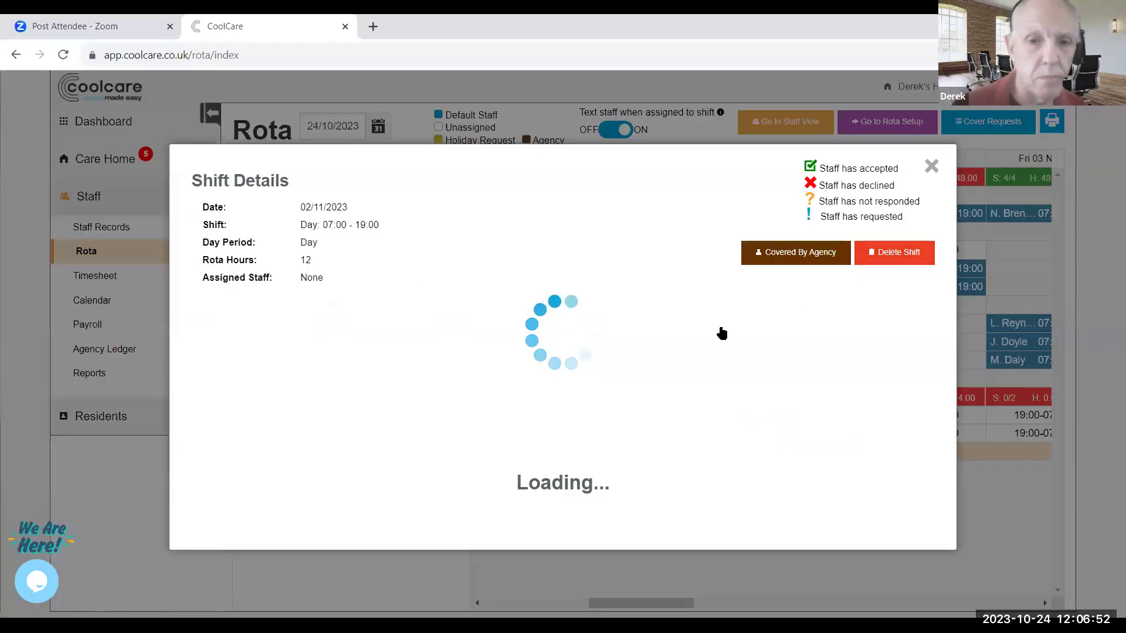
scroll(363, 464, down, 10)
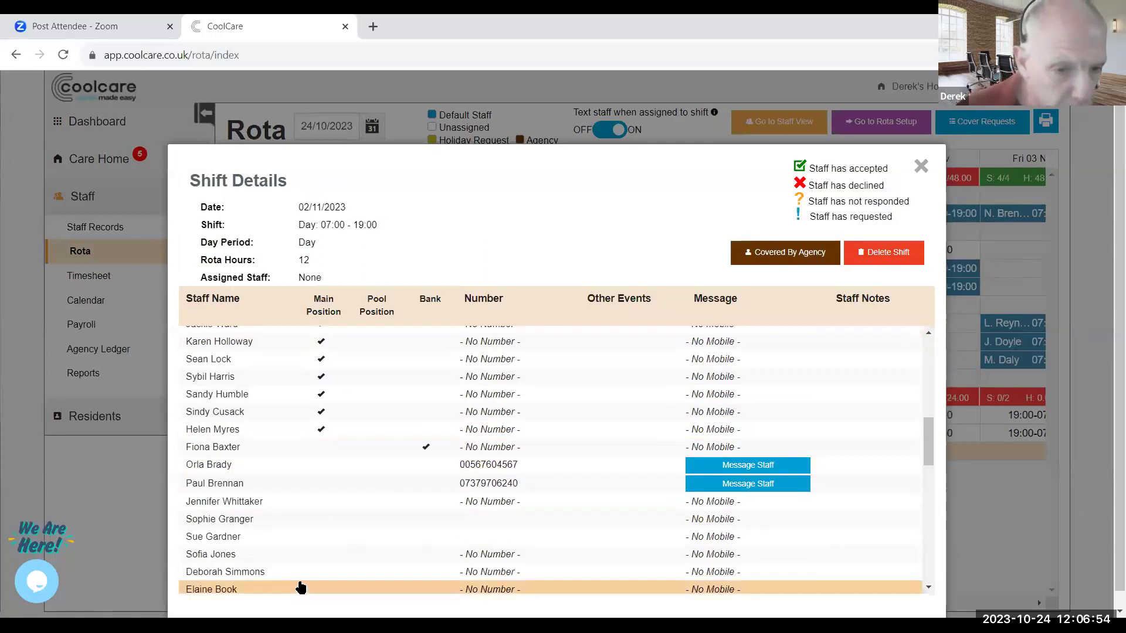
click(300, 577)
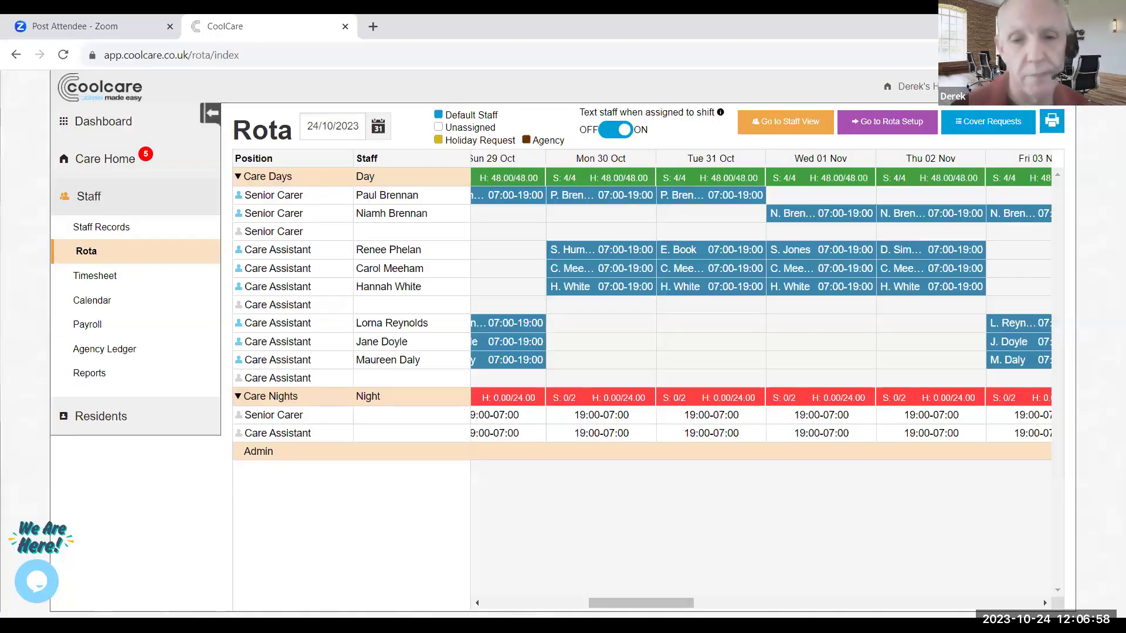
Start covering the first day Care Assistant's vacant shift pattern, with the date range set from 06/11/2023 to 16/11/2023.
drag(608, 602, 748, 590)
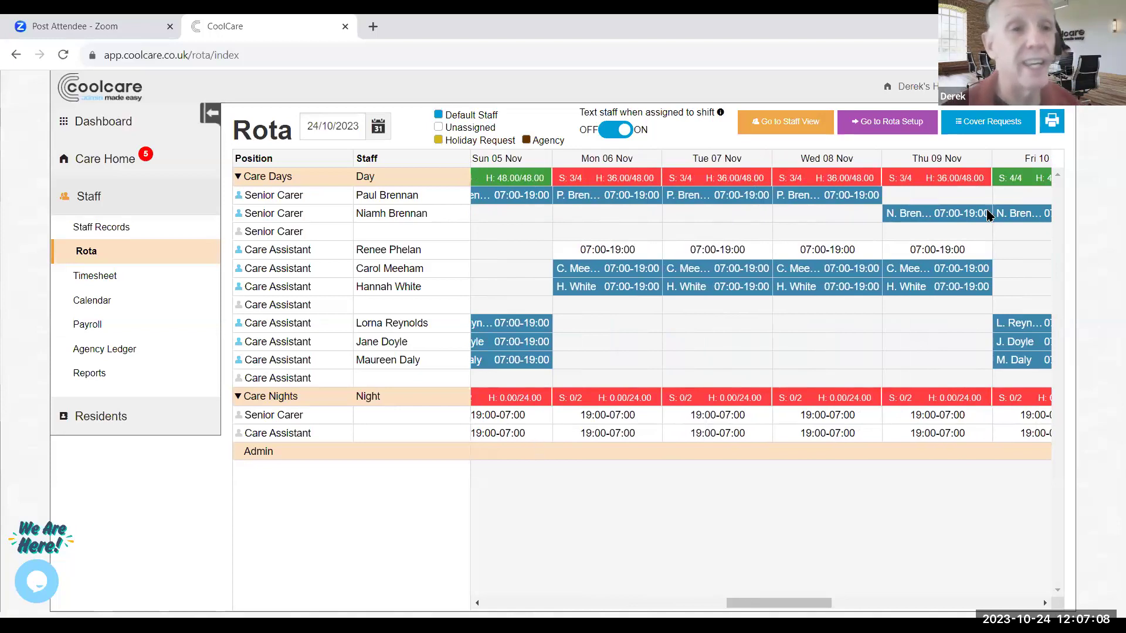
drag(797, 604, 931, 561)
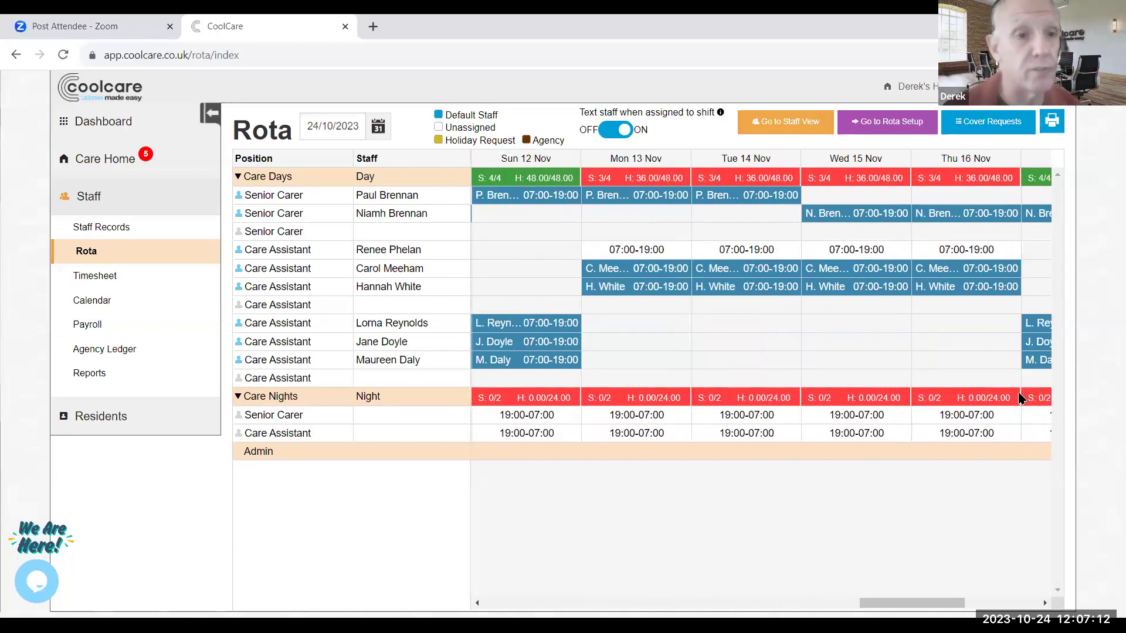
drag(866, 602, 890, 595)
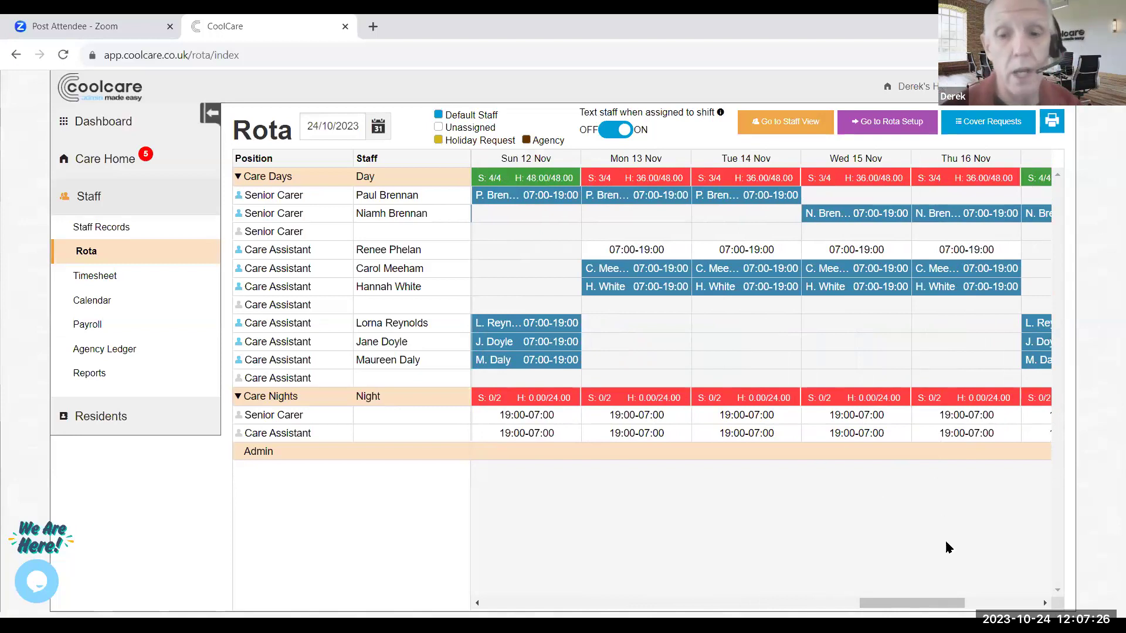
drag(918, 602, 791, 603)
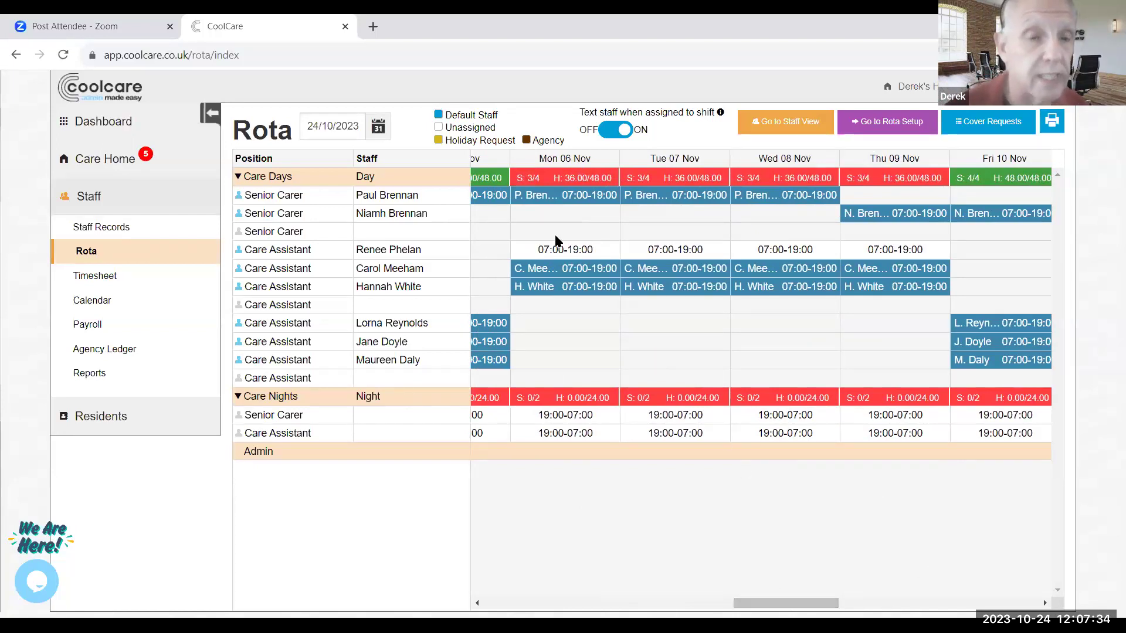
click(447, 257)
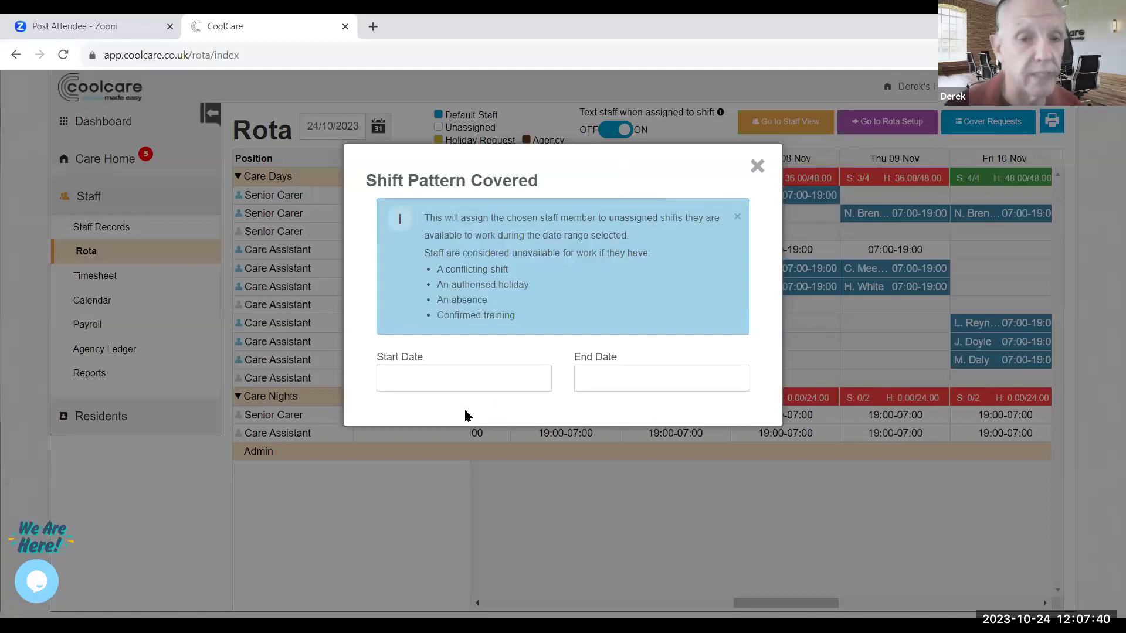
click(456, 378)
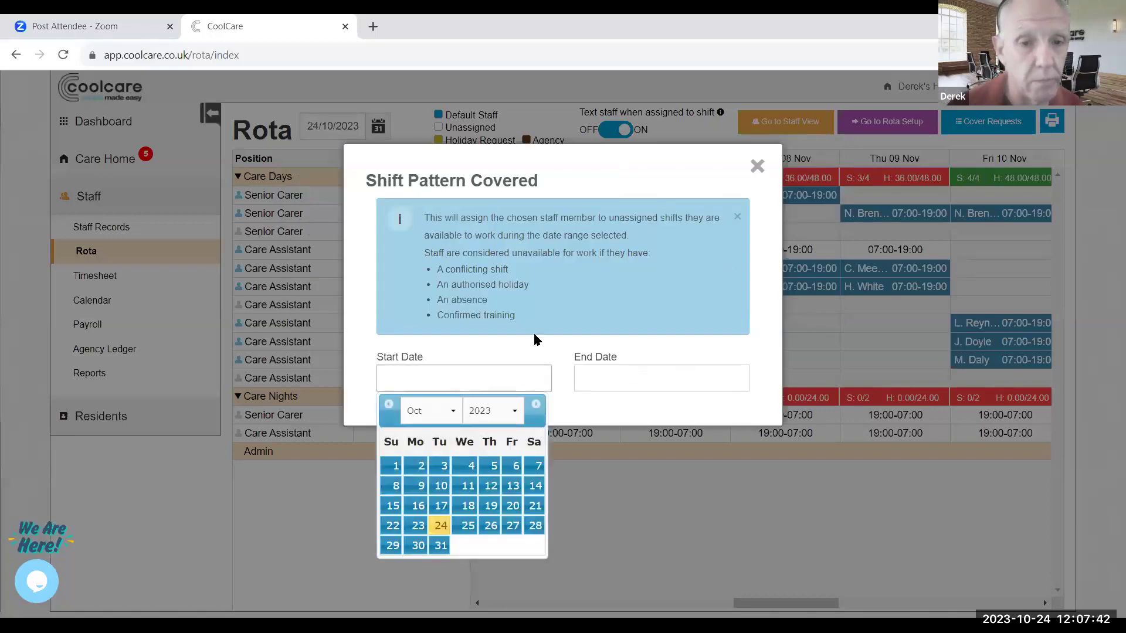
click(456, 416)
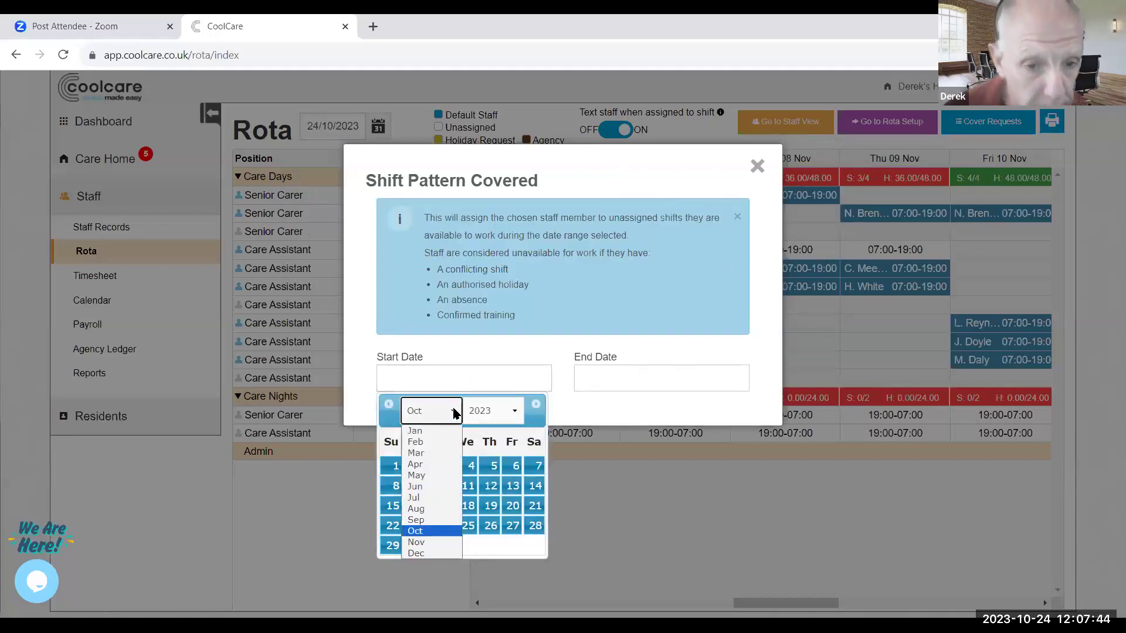
click(431, 543)
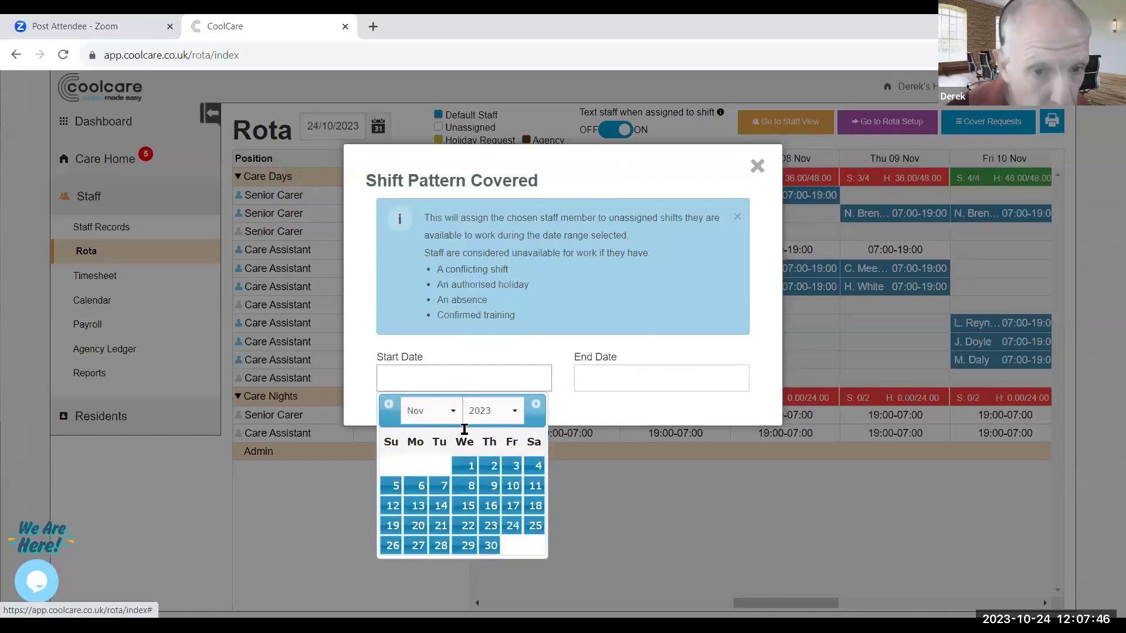
click(420, 492)
click(650, 372)
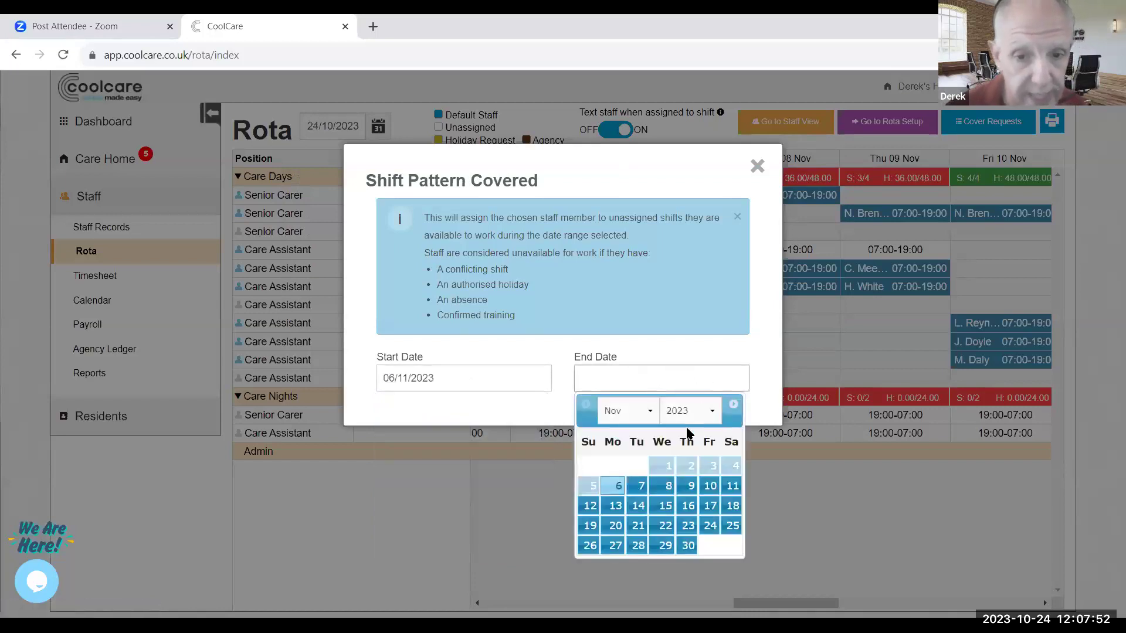
click(734, 404)
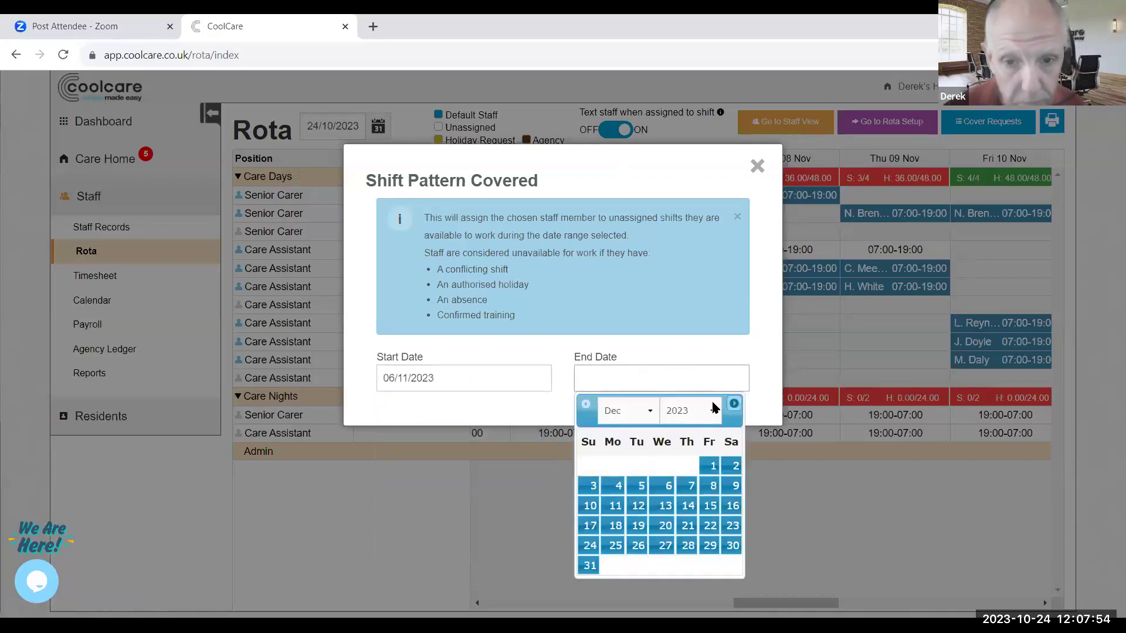
click(586, 405)
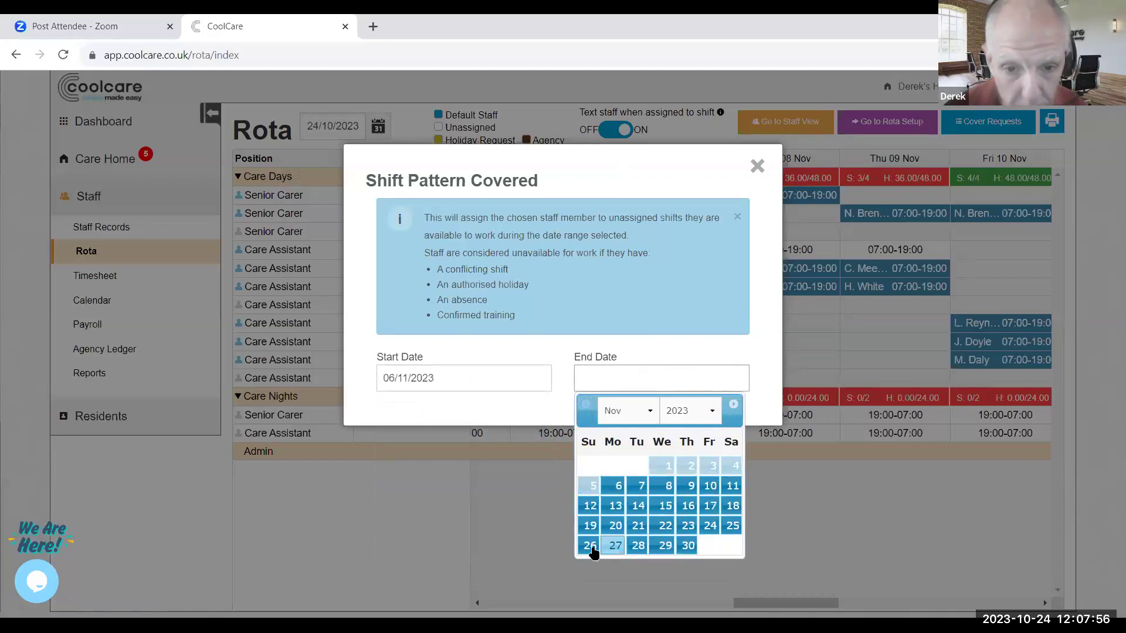
click(688, 505)
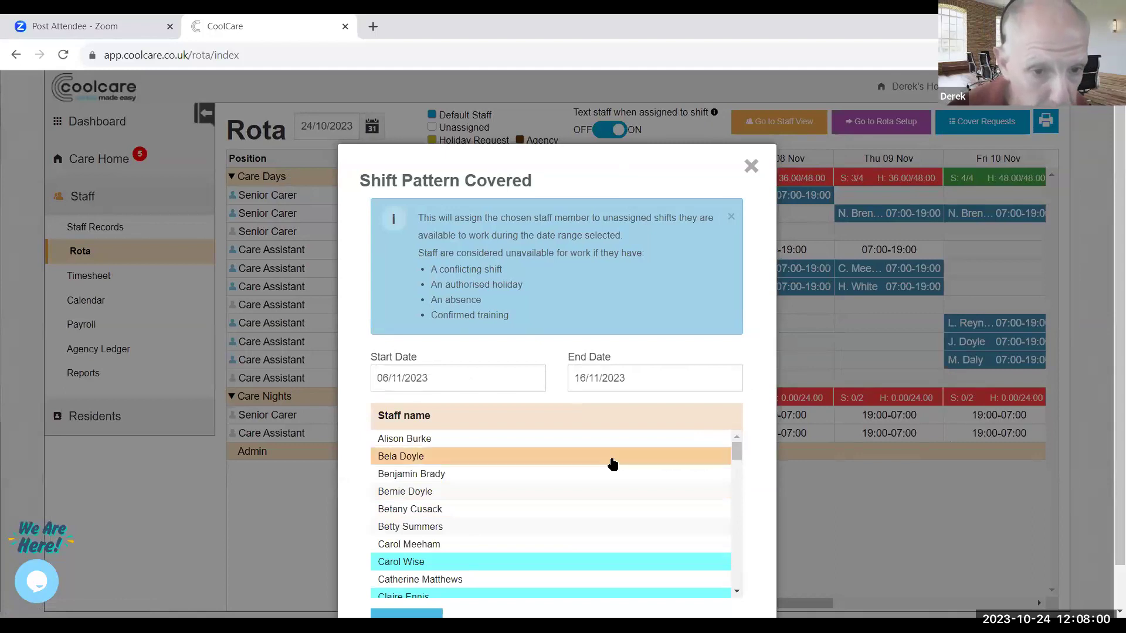
Choose an available staff member for the day Care Assistant's covered date range and save the cover.
click(554, 471)
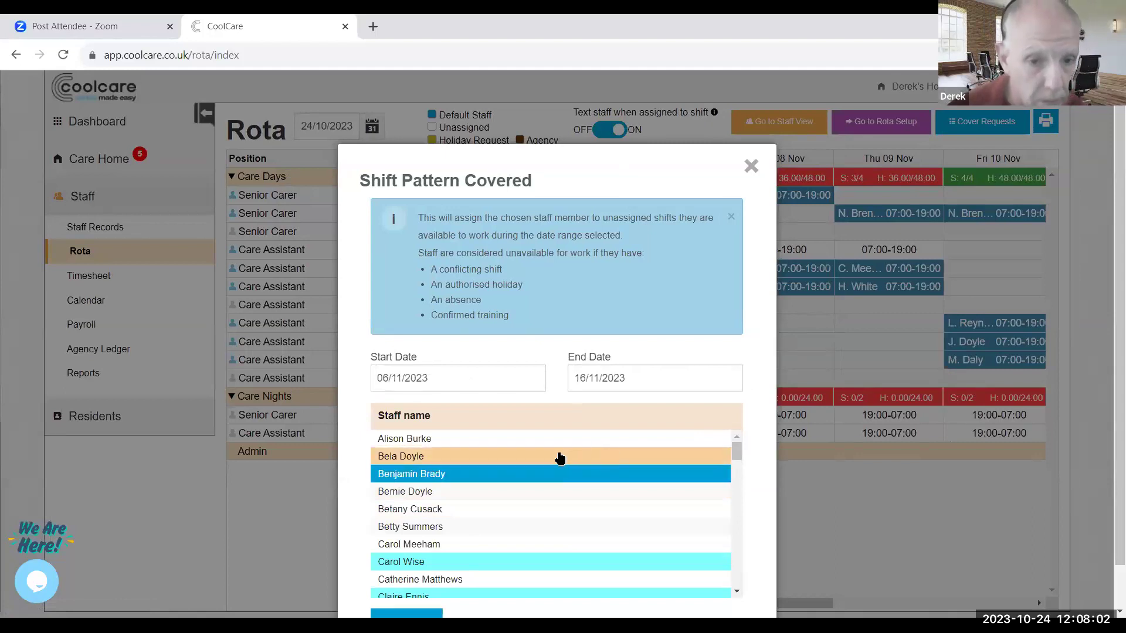
click(560, 458)
scroll(519, 586, down, 1)
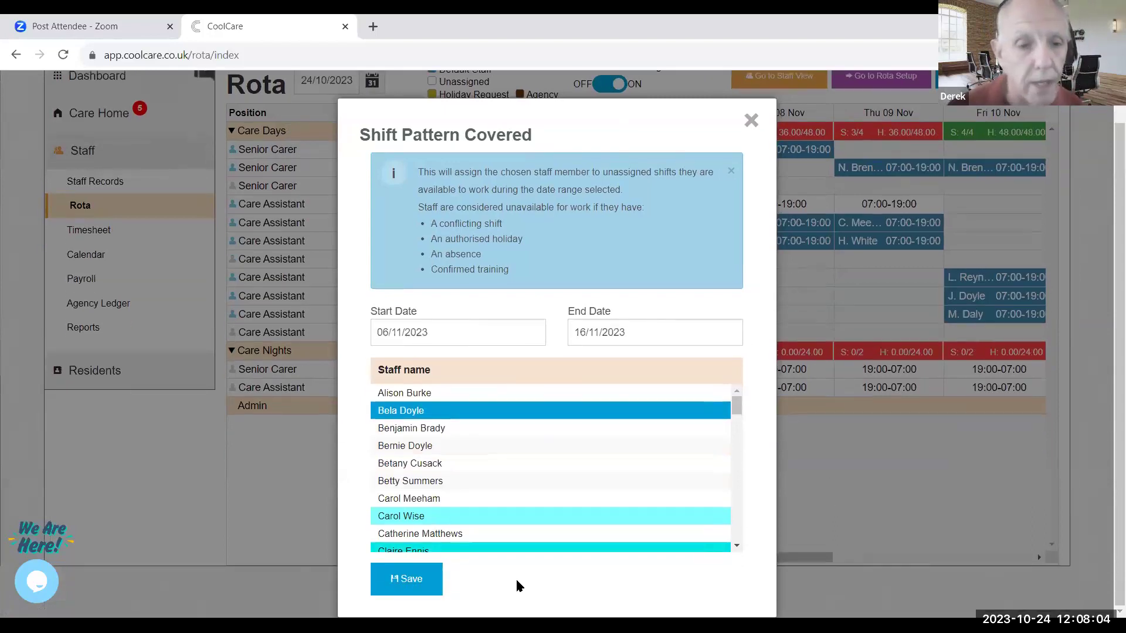
click(409, 587)
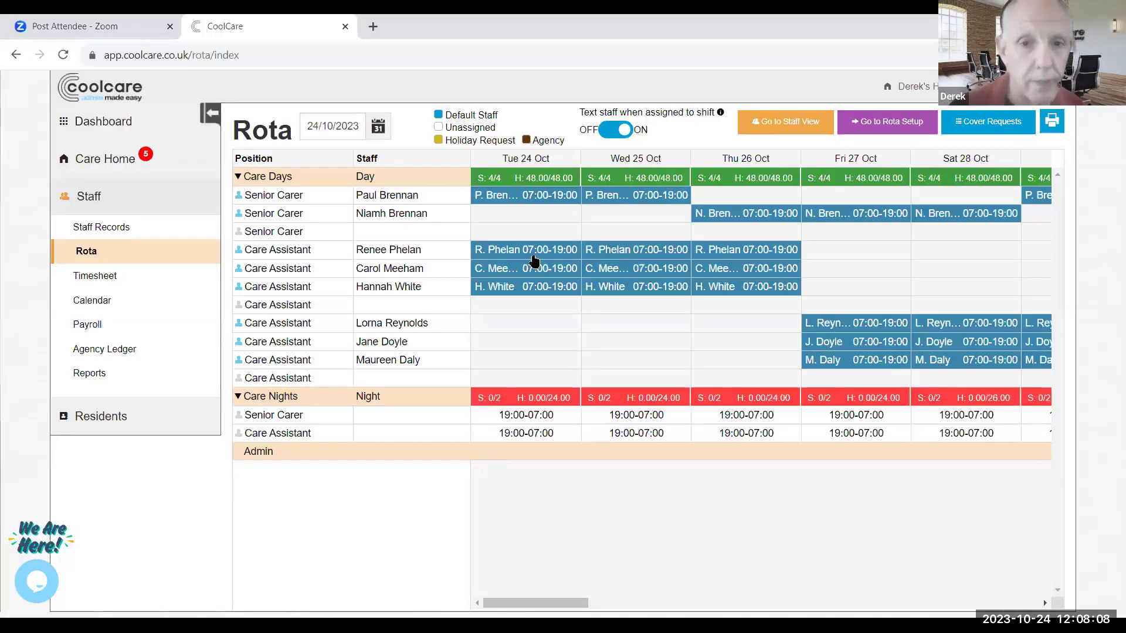
Start covering the night Senior Carer's unassigned shift pattern, with the date range set from 25/10/2023 to 28/10/2023.
drag(562, 603, 660, 605)
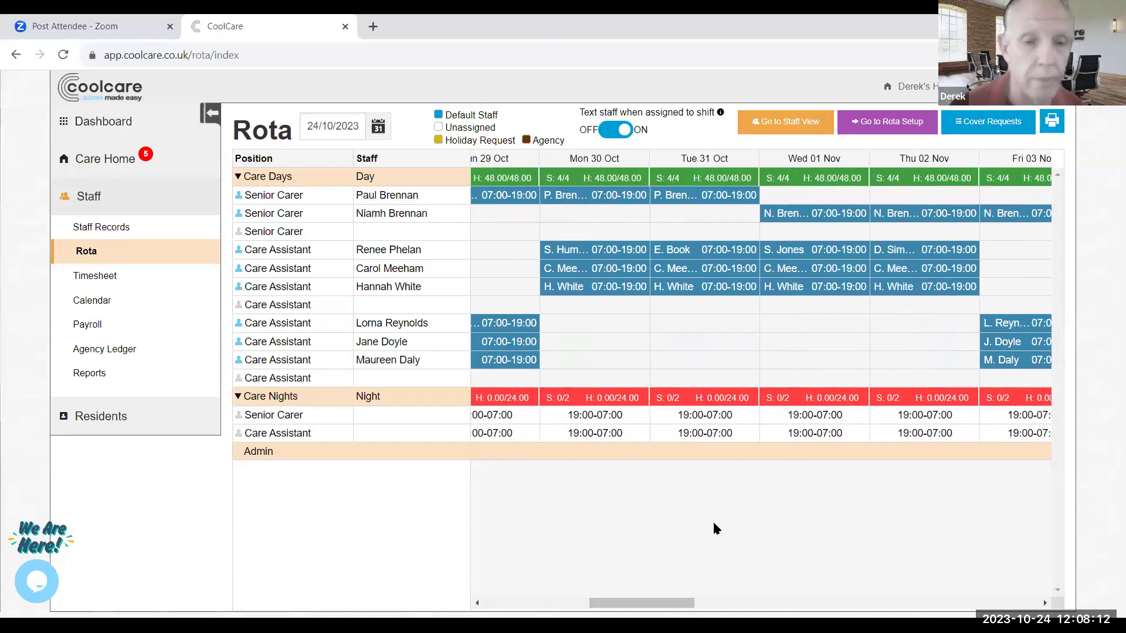
drag(682, 604, 839, 603)
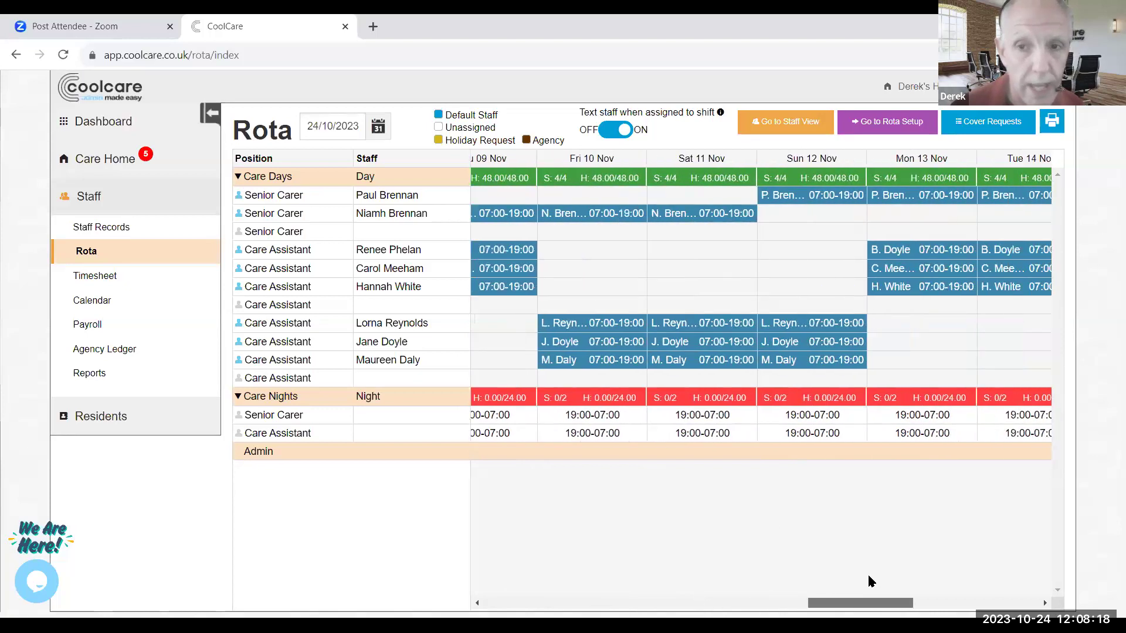
scroll(870, 581, right, 5)
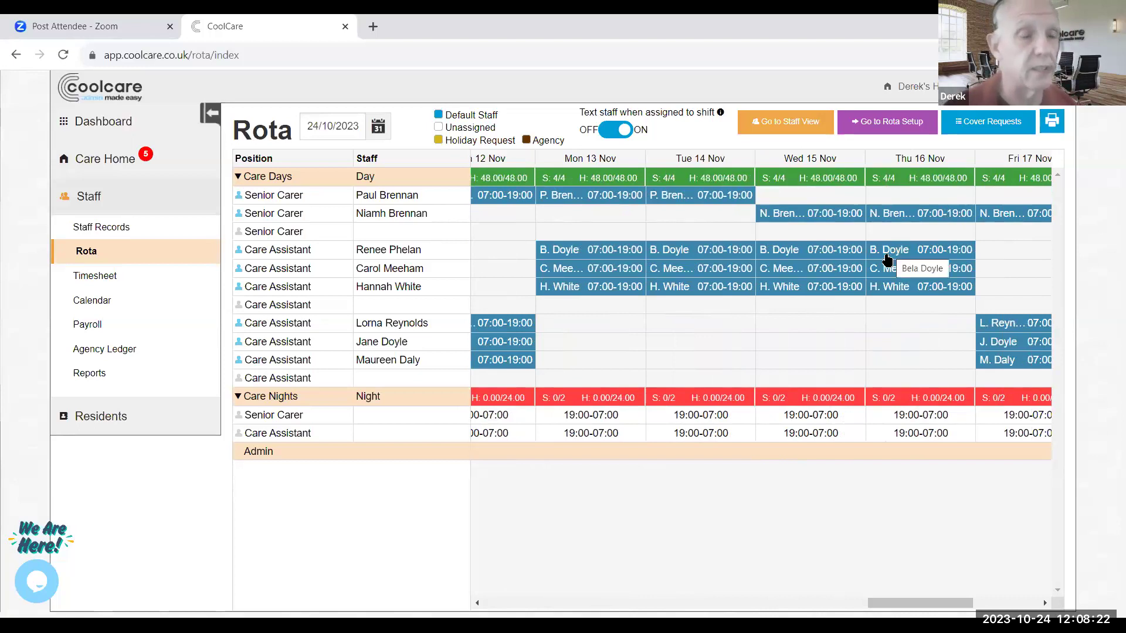
scroll(820, 606, left, 20)
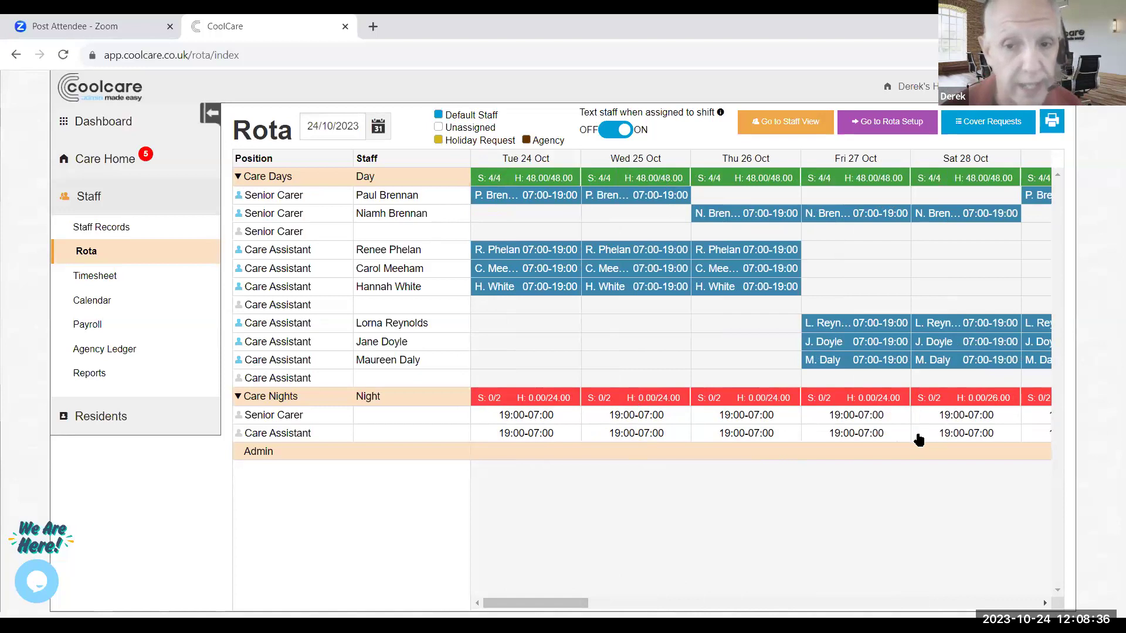
click(399, 421)
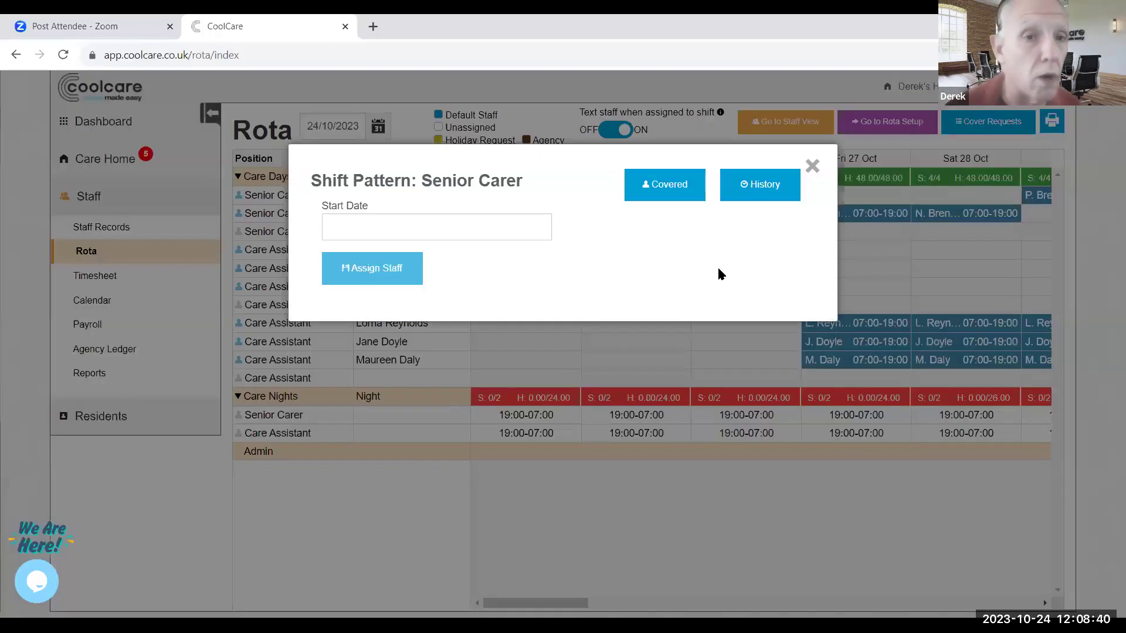
click(676, 194)
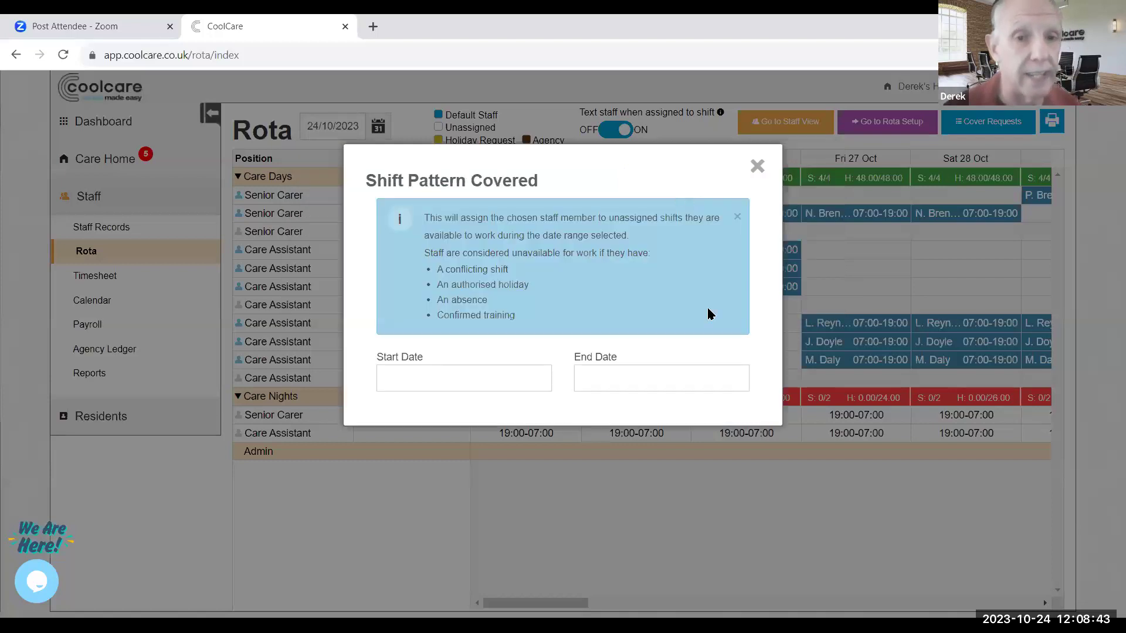
click(490, 378)
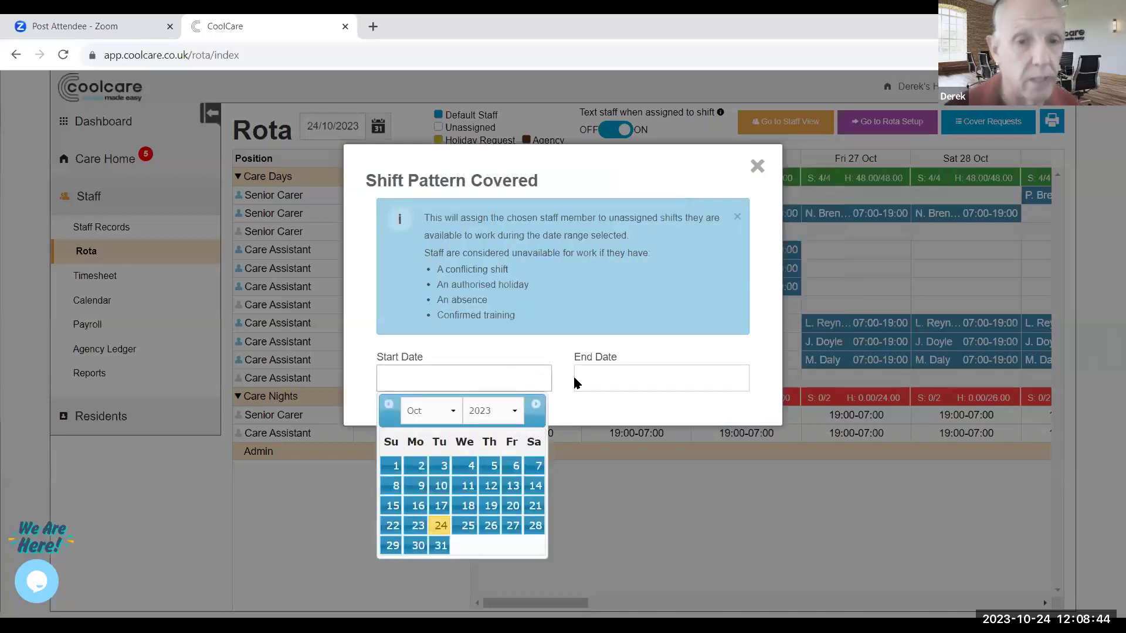
click(472, 534)
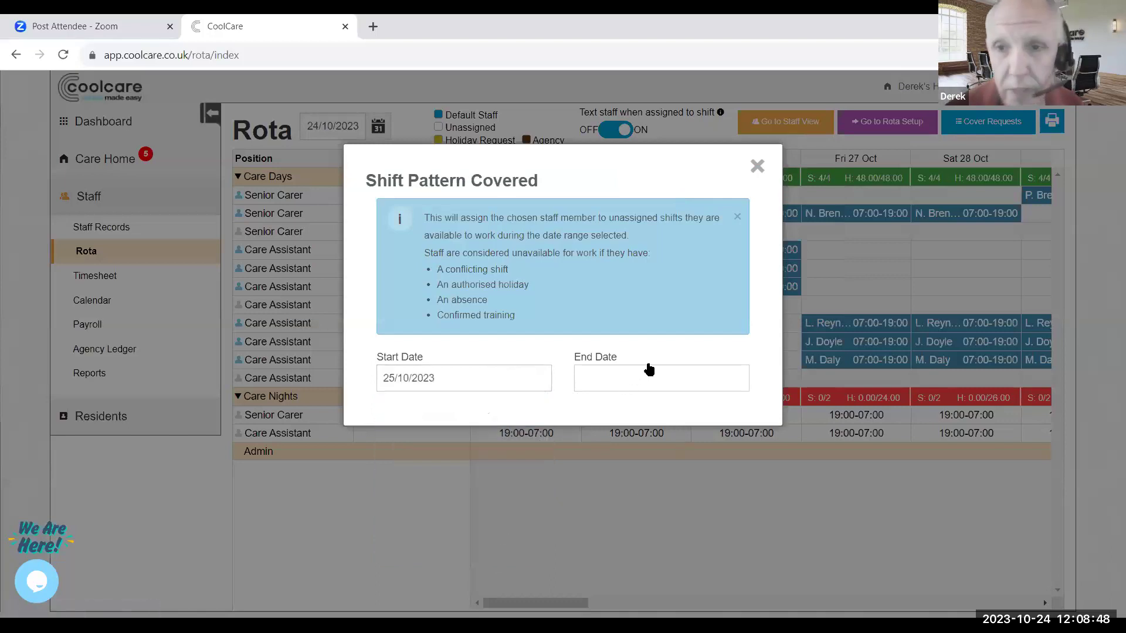
click(643, 380)
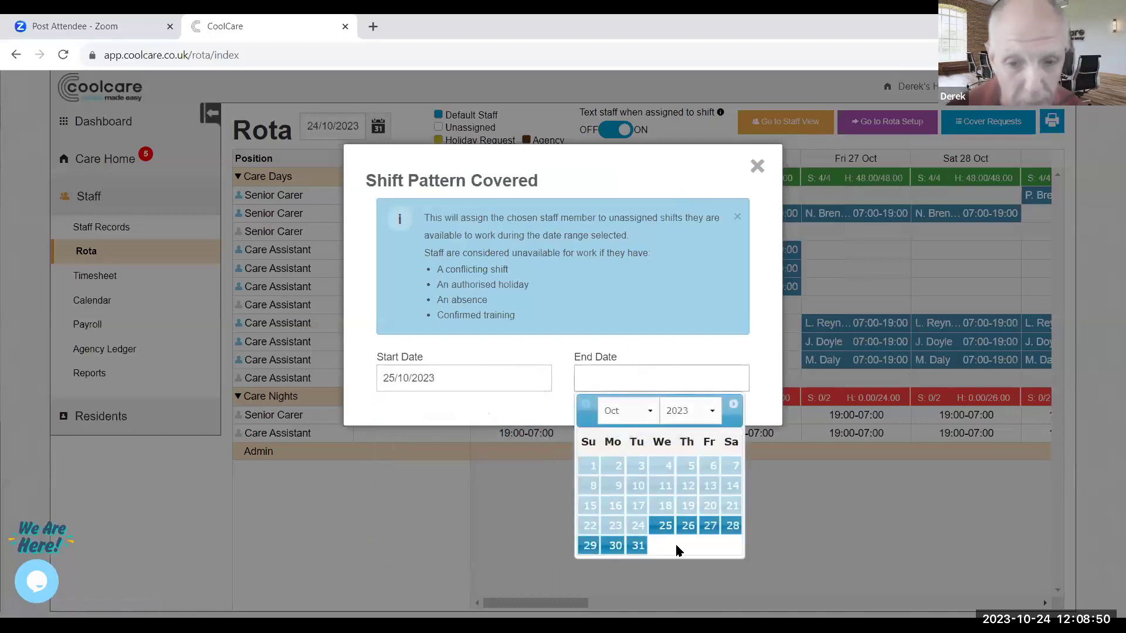
click(732, 525)
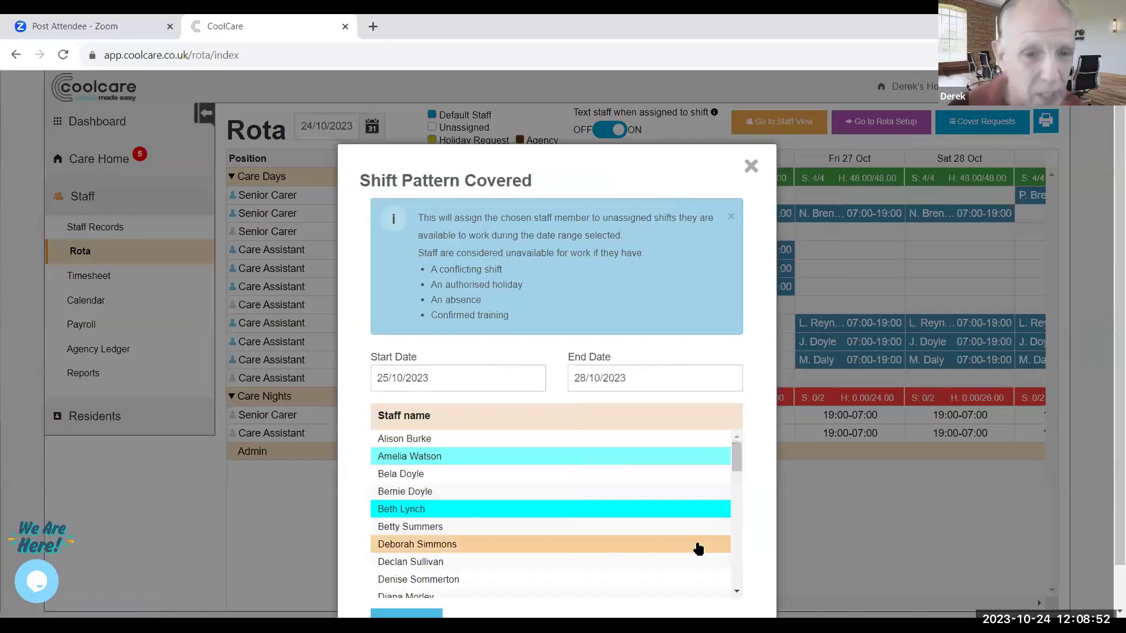
Choose an available staff member for the night Senior Carer's covered date range and save the cover.
scroll(697, 549, down, 3)
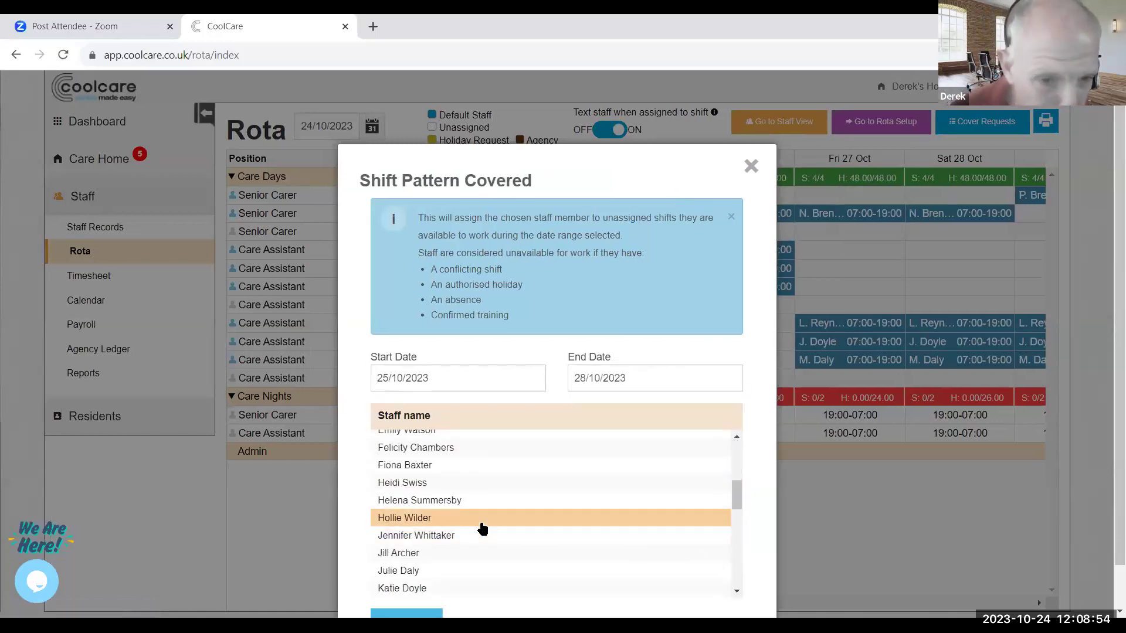
click(461, 467)
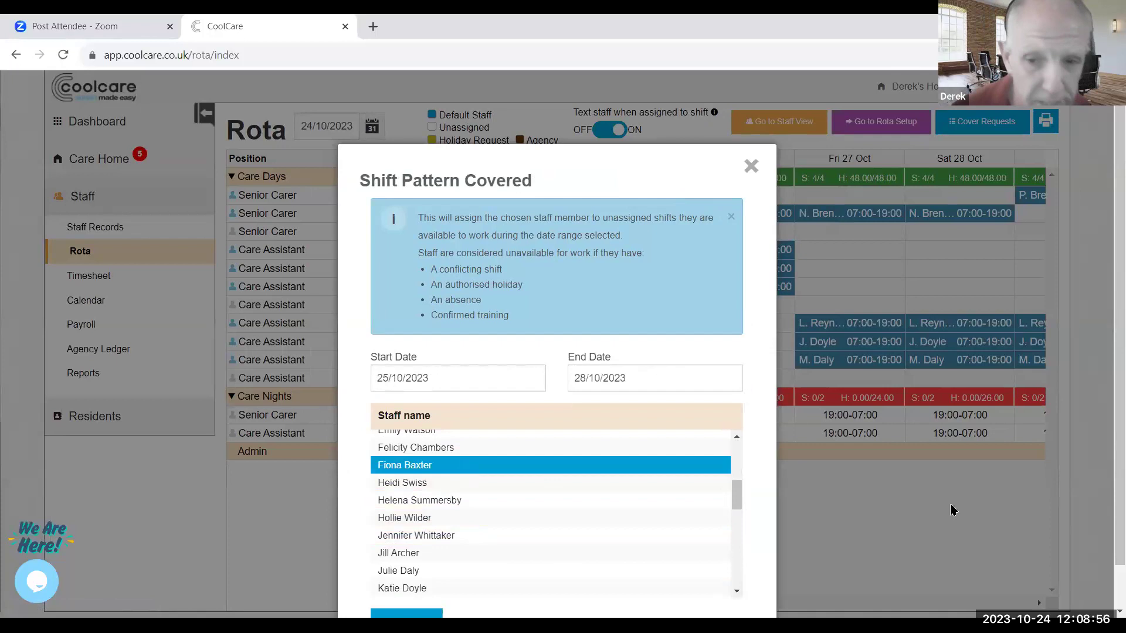
scroll(952, 510, down, 1)
click(422, 592)
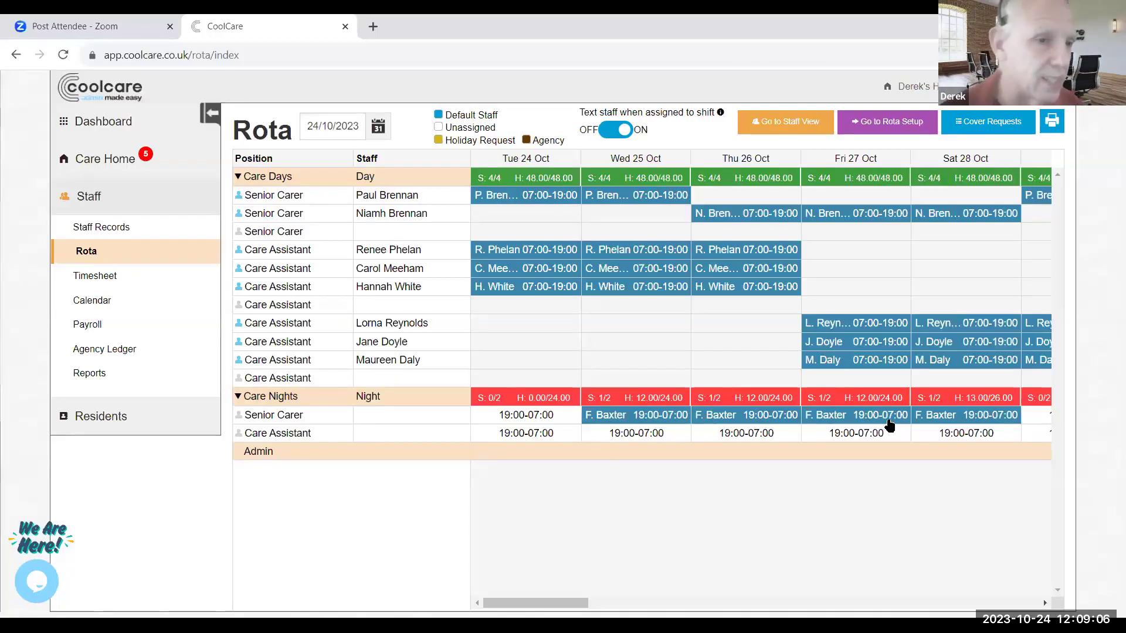
click(426, 420)
click(661, 191)
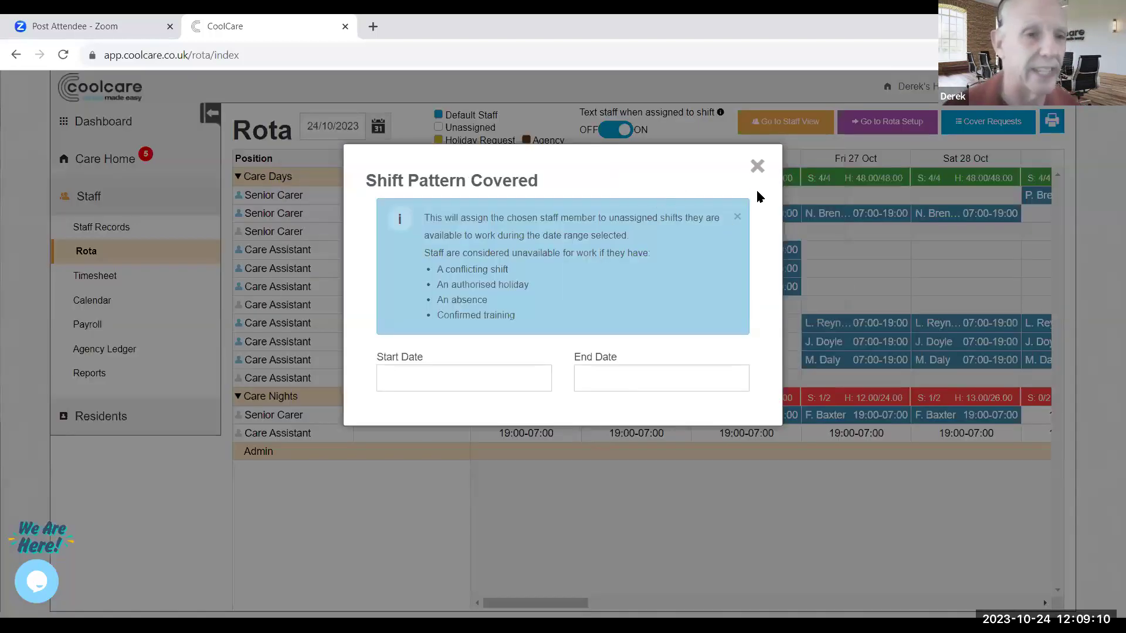
click(757, 168)
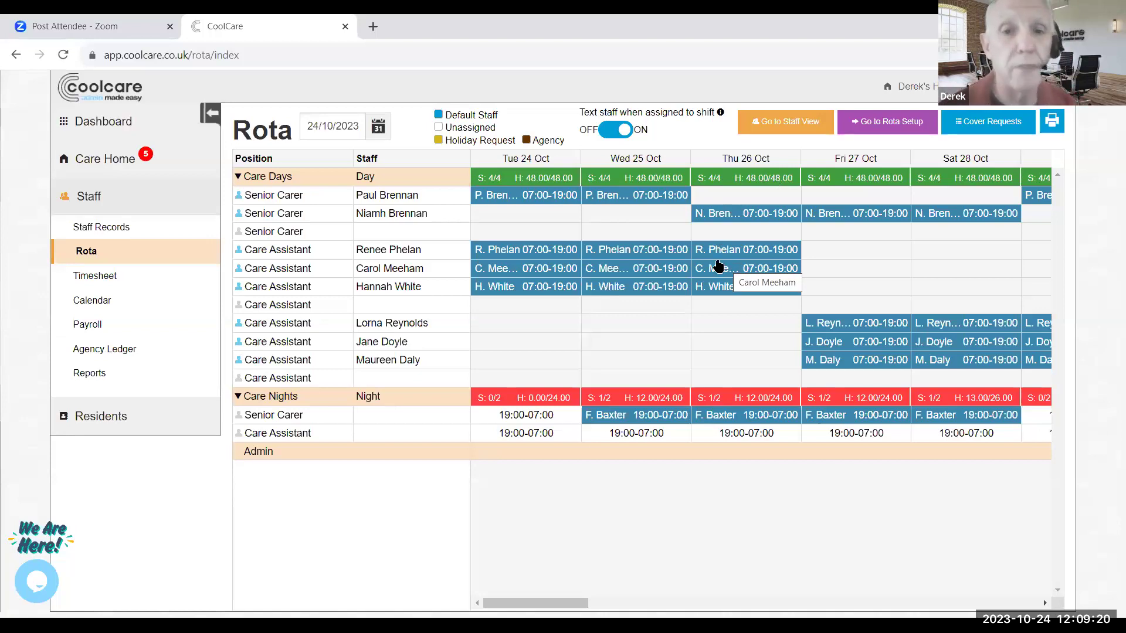
Assign an available main-position staff member to the first day Care Assistant's vacant shift pattern, starting 20/11/2023.
drag(566, 604, 717, 589)
drag(835, 572, 963, 559)
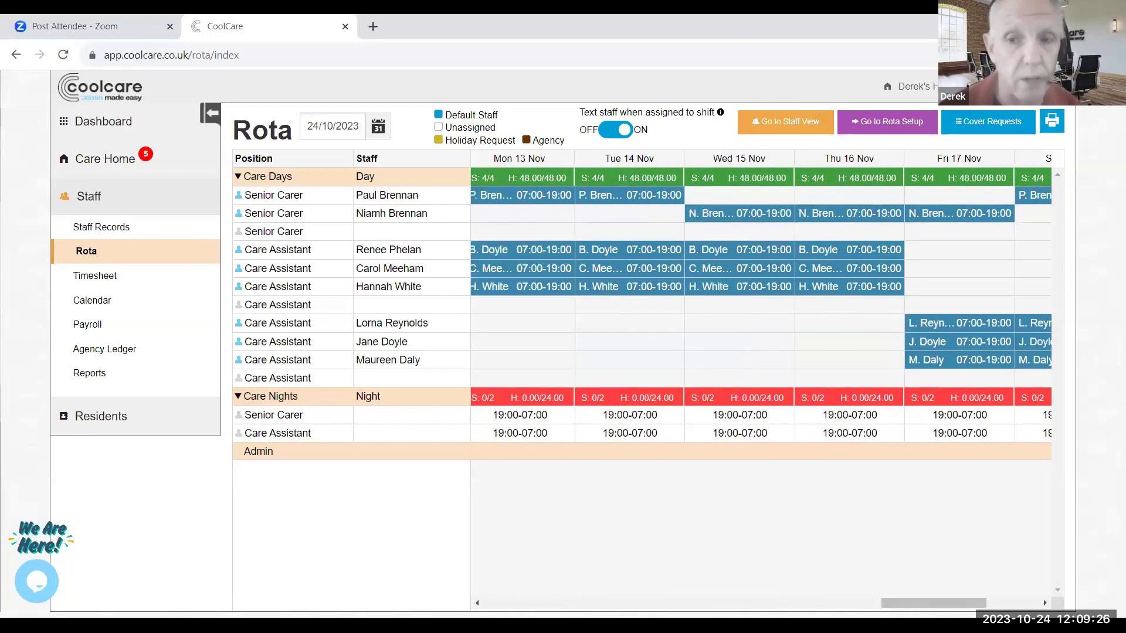
drag(889, 609, 942, 607)
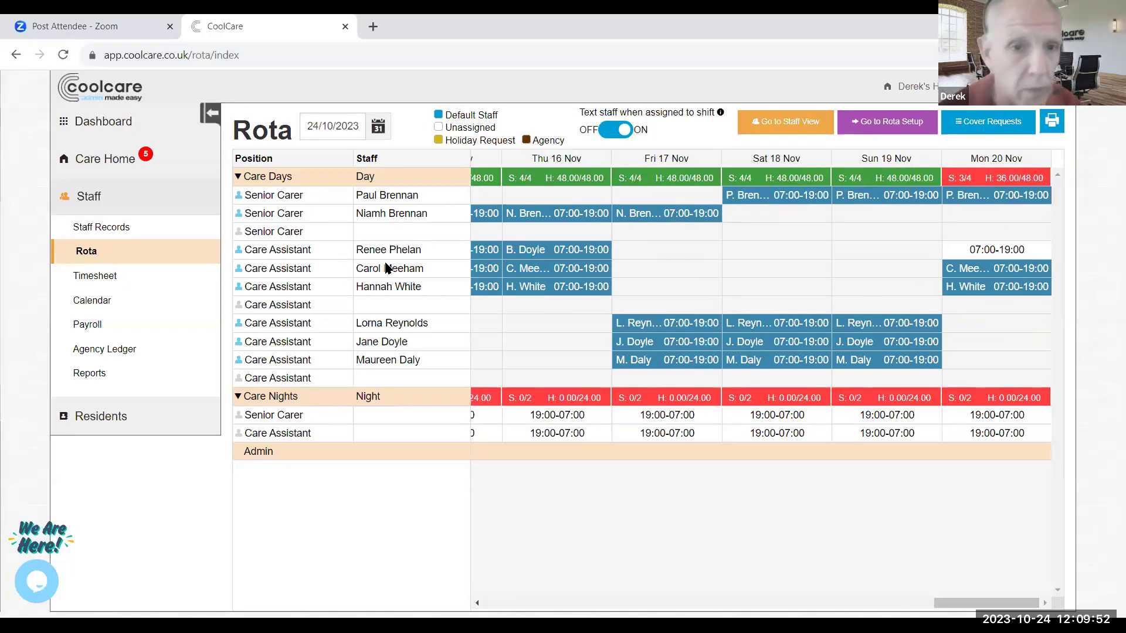
click(421, 252)
click(399, 237)
click(481, 253)
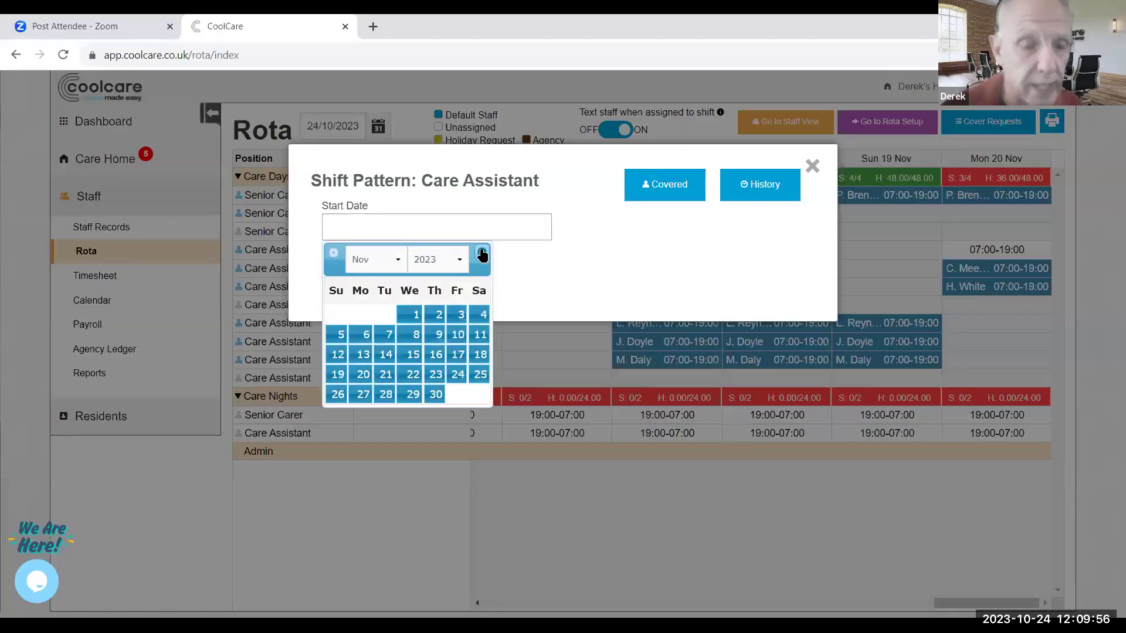
click(364, 376)
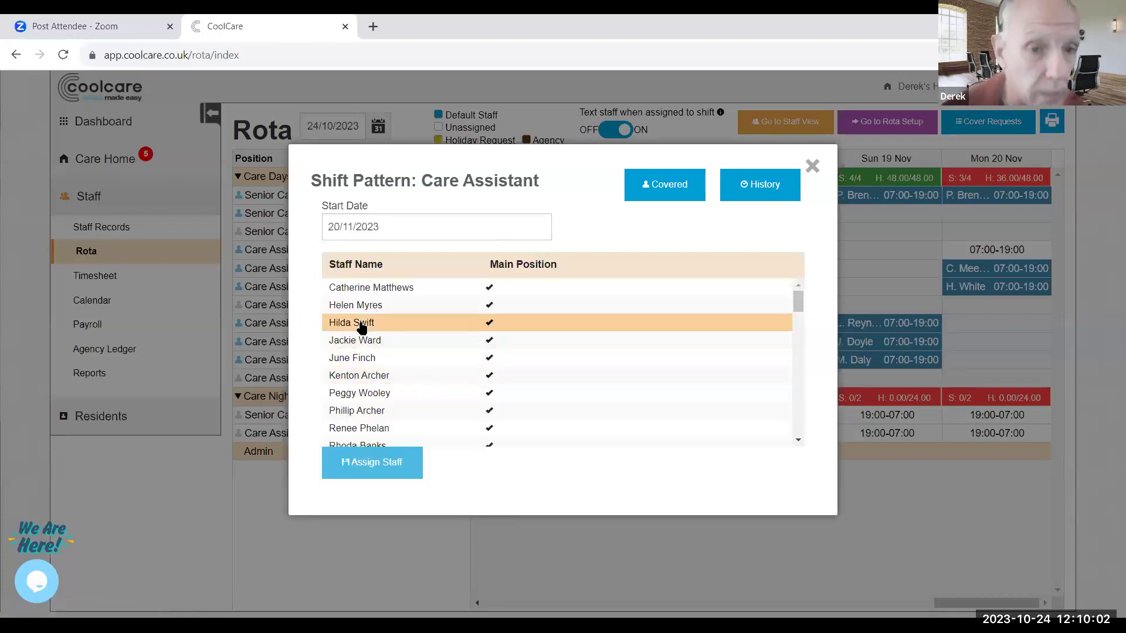
click(416, 296)
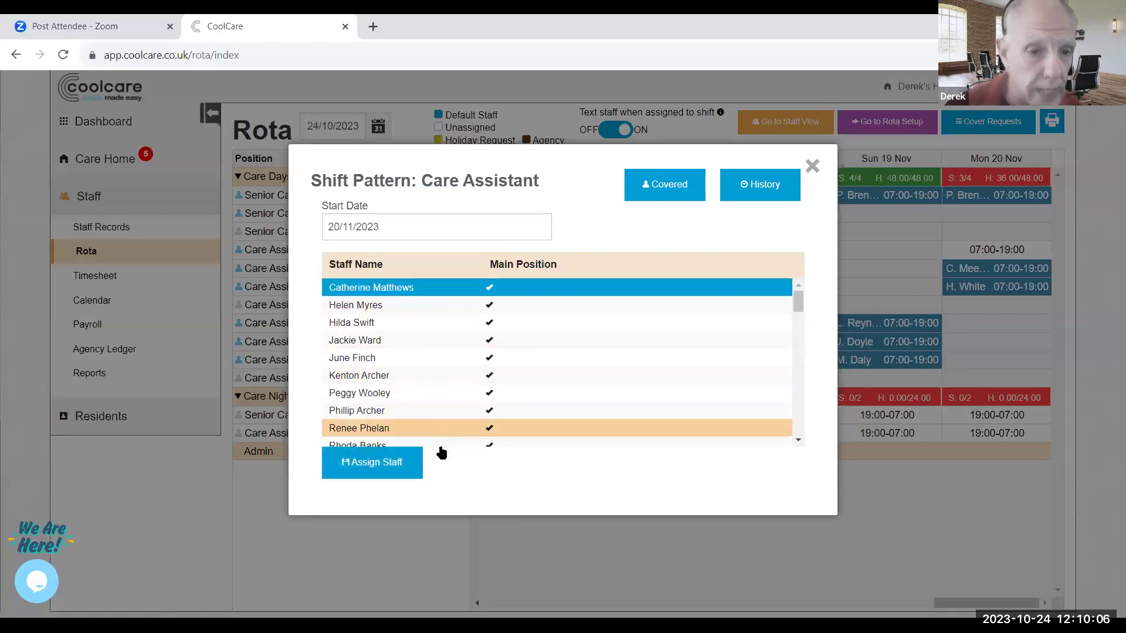
click(397, 475)
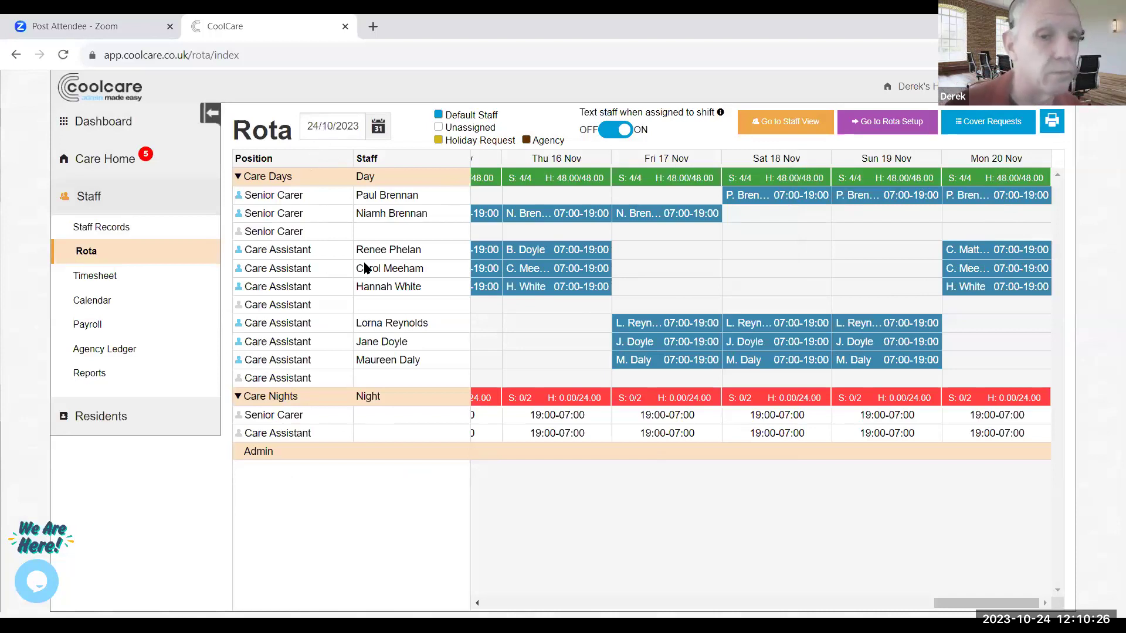
Display the rota from 26/11/2023 and examine the staff assigned to the day shift patterns.
drag(1004, 604, 473, 571)
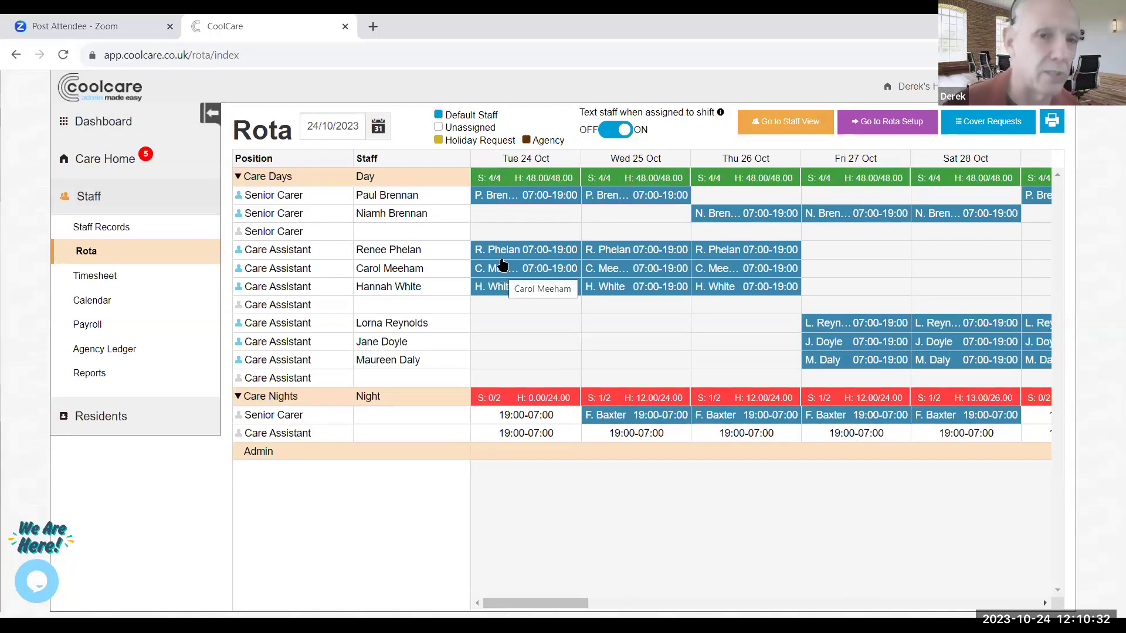
click(331, 126)
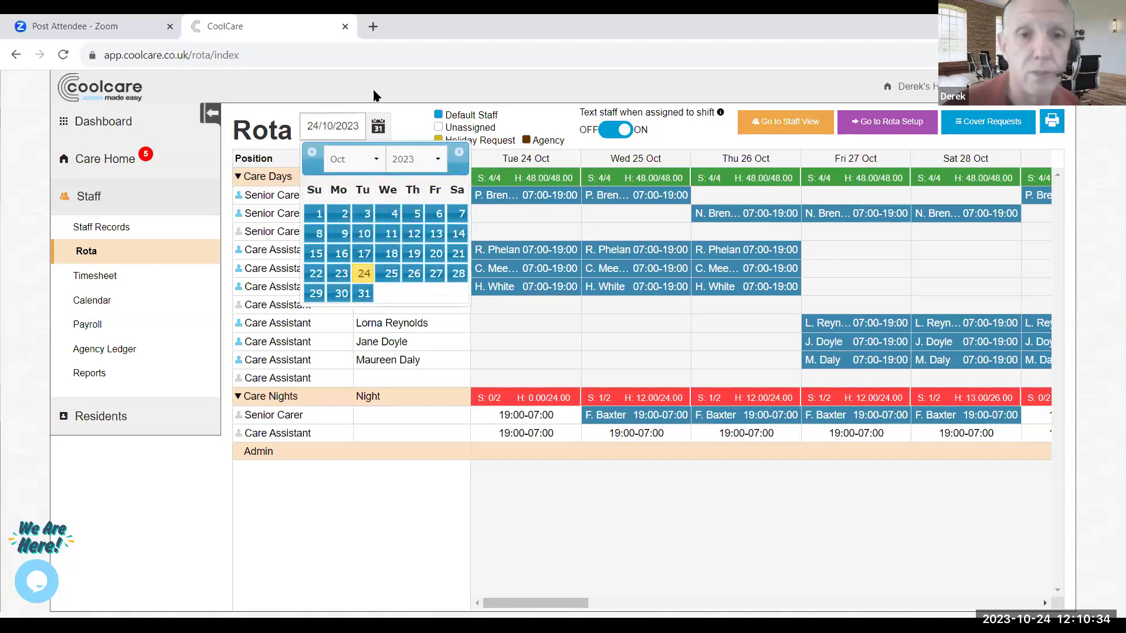
click(459, 152)
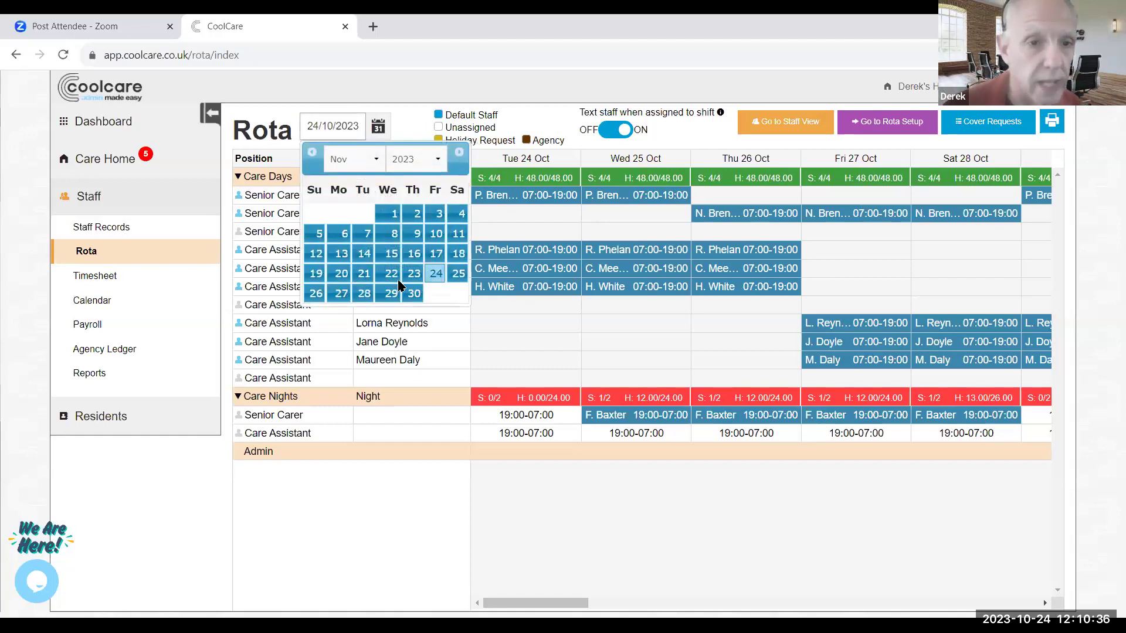
click(315, 293)
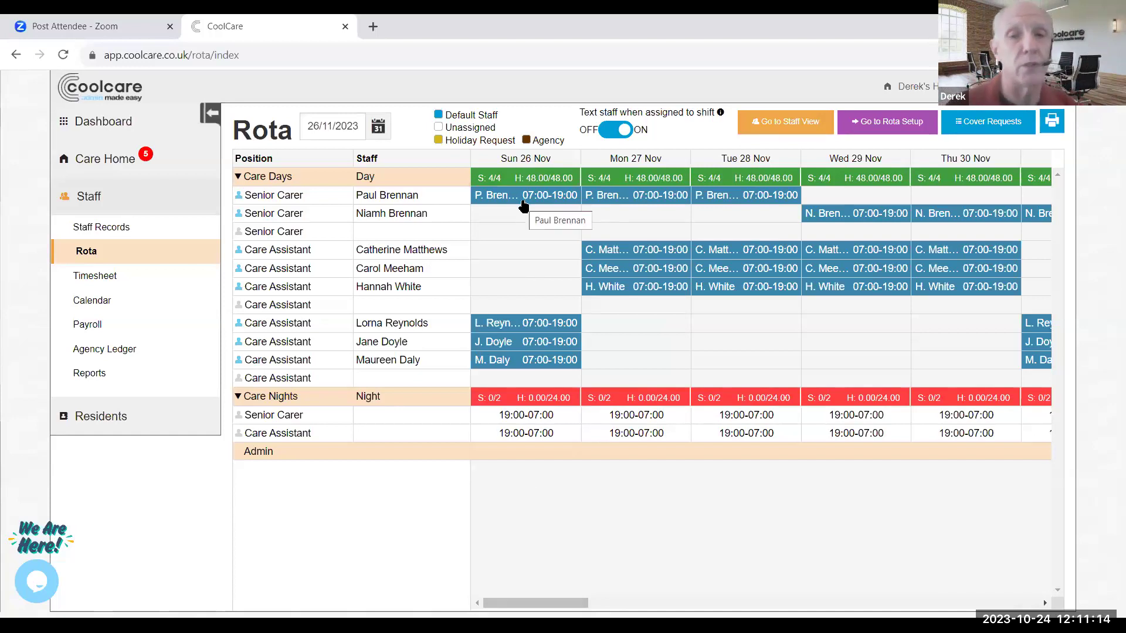
drag(548, 603, 593, 600)
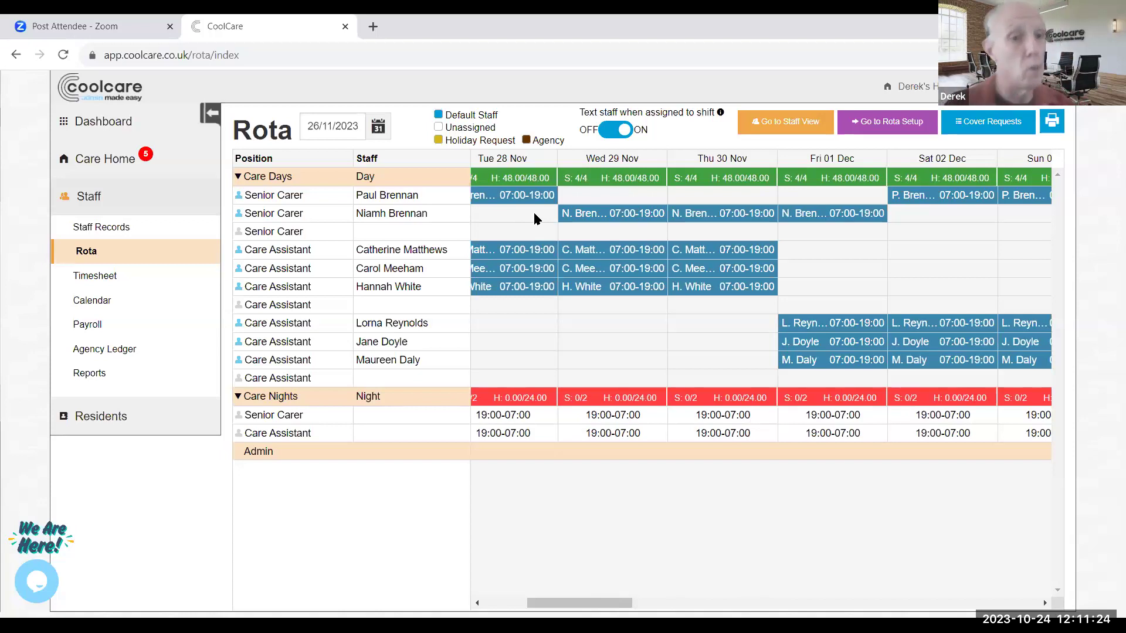
drag(556, 604, 498, 601)
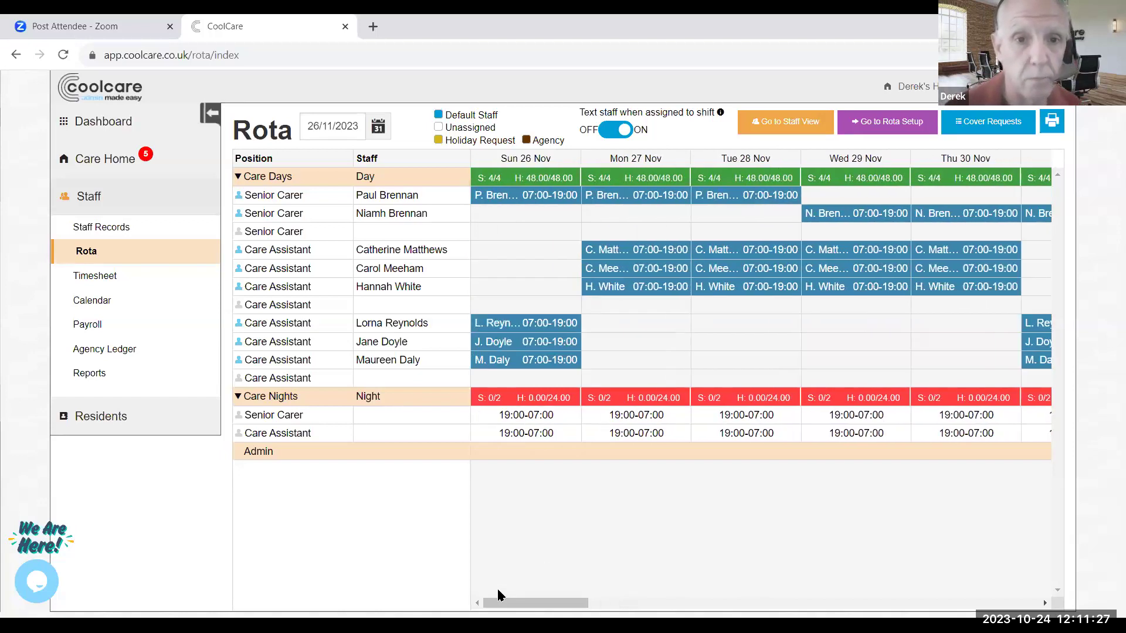
End the first day Senior Carer's shift pattern by saving an end date of 28/10/2023.
click(444, 193)
click(604, 277)
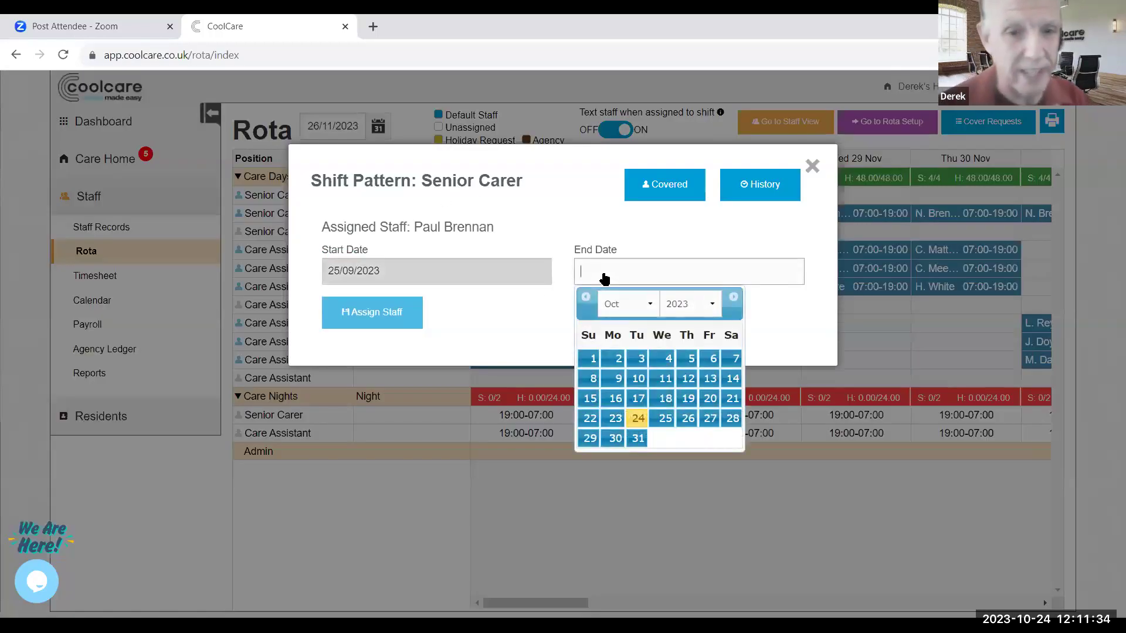
click(730, 420)
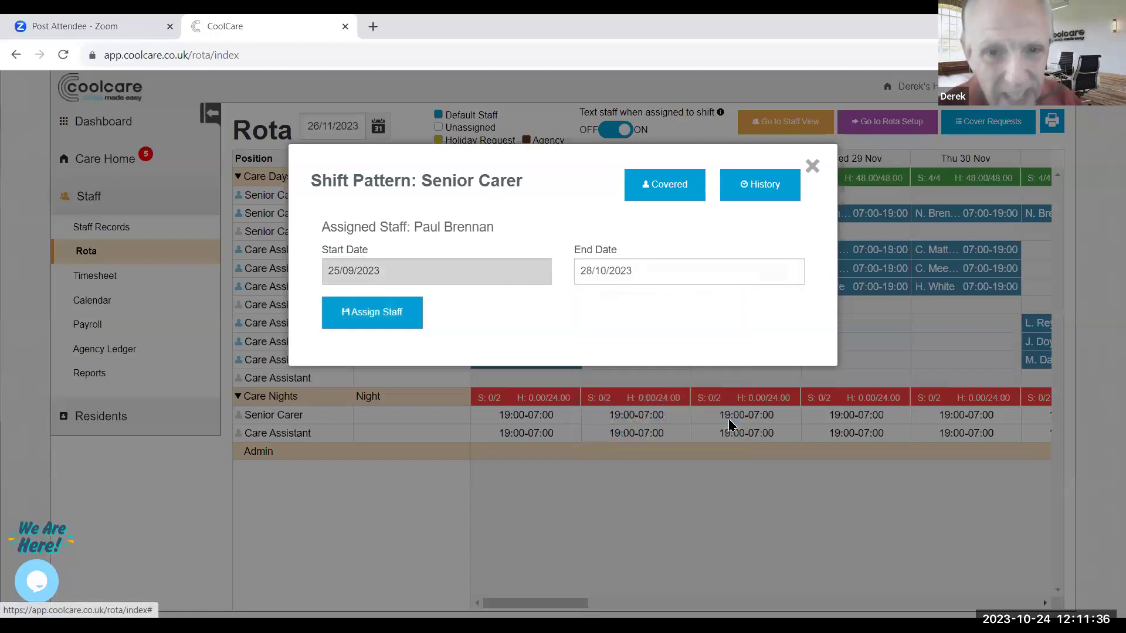
click(382, 324)
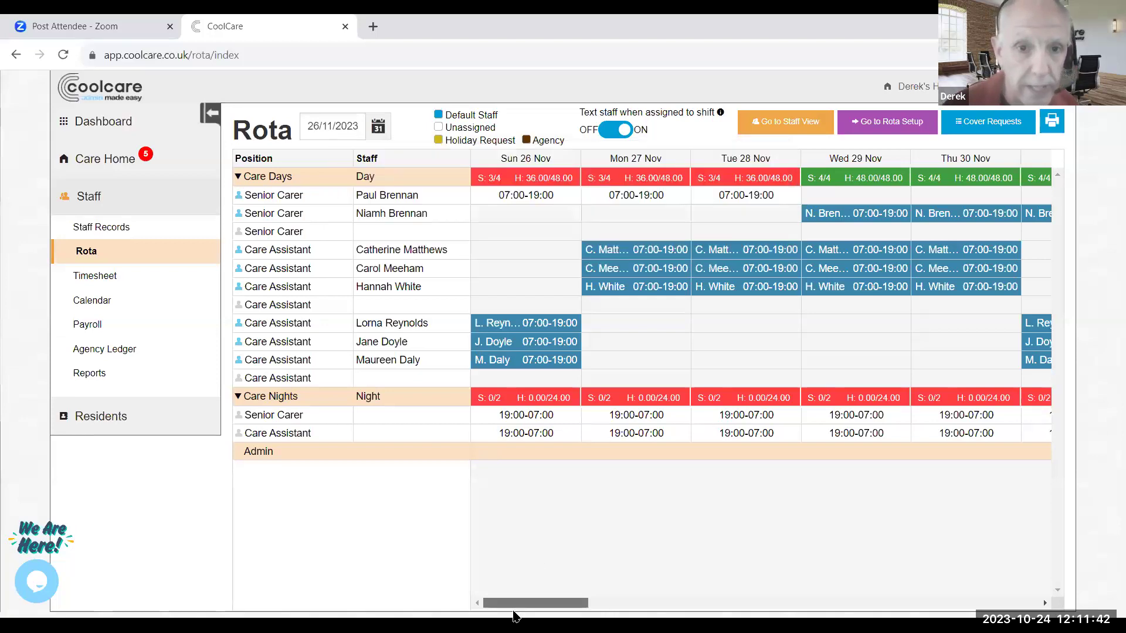
Start covering the first day Senior Carer's vacant shift pattern, with the date range set from 26/10/2023 to 28/10/2023.
drag(533, 604, 623, 293)
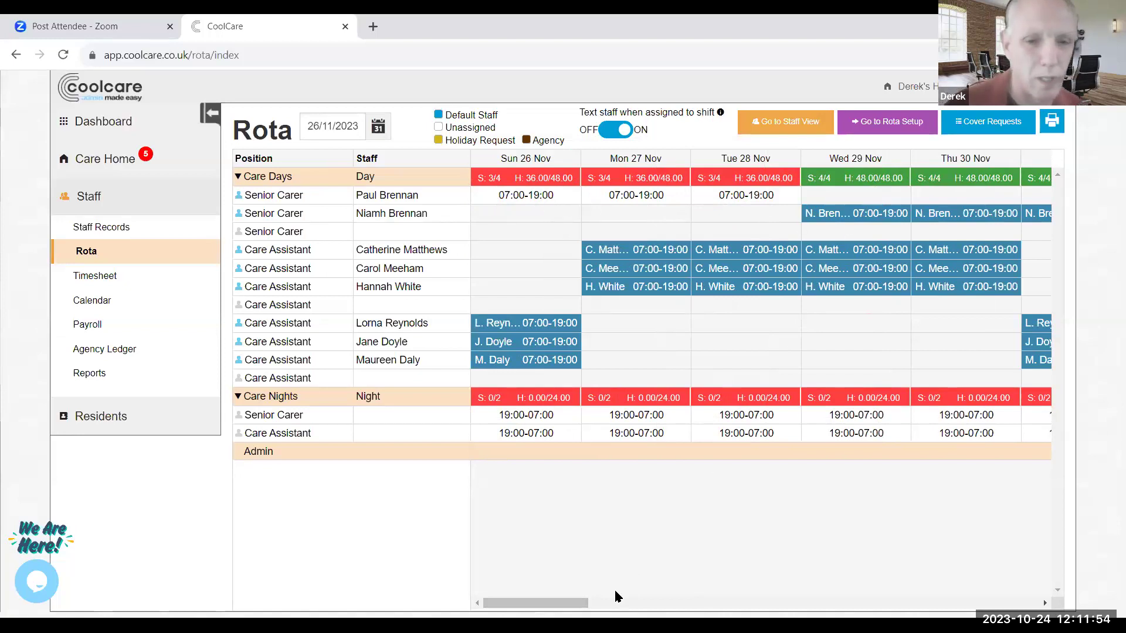
drag(573, 604, 482, 602)
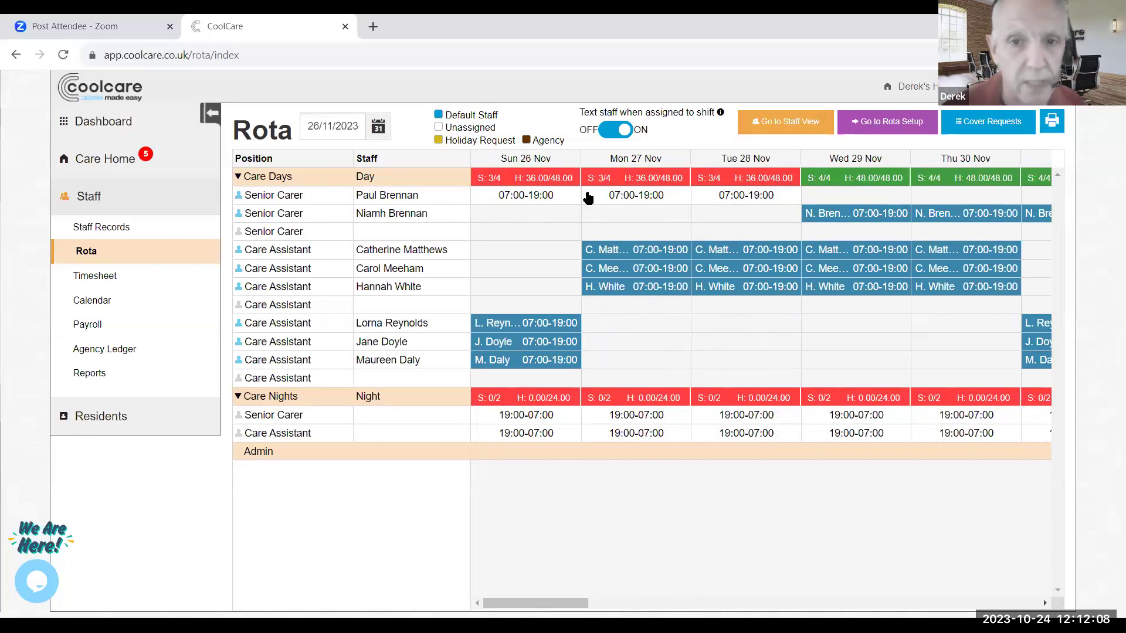
click(440, 196)
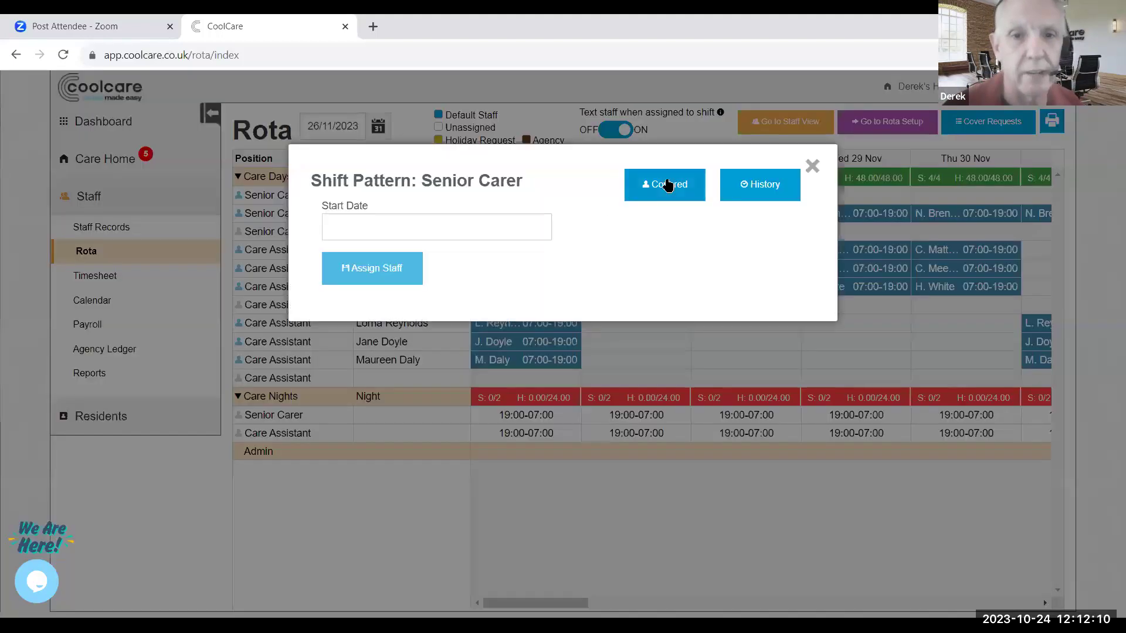
click(667, 184)
click(427, 379)
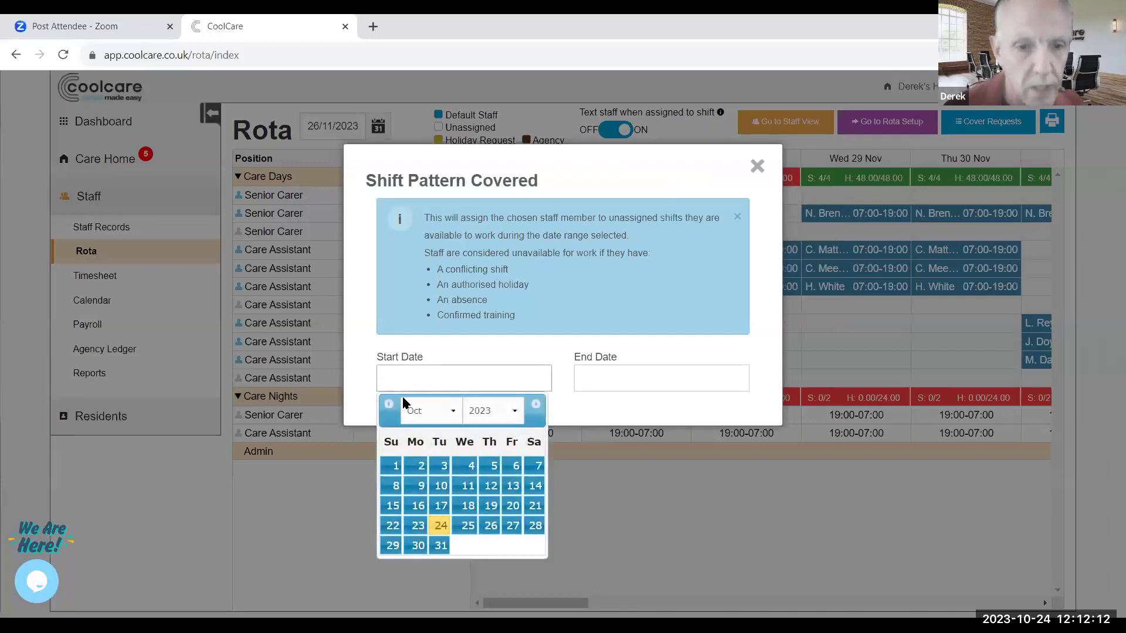
click(488, 528)
click(574, 380)
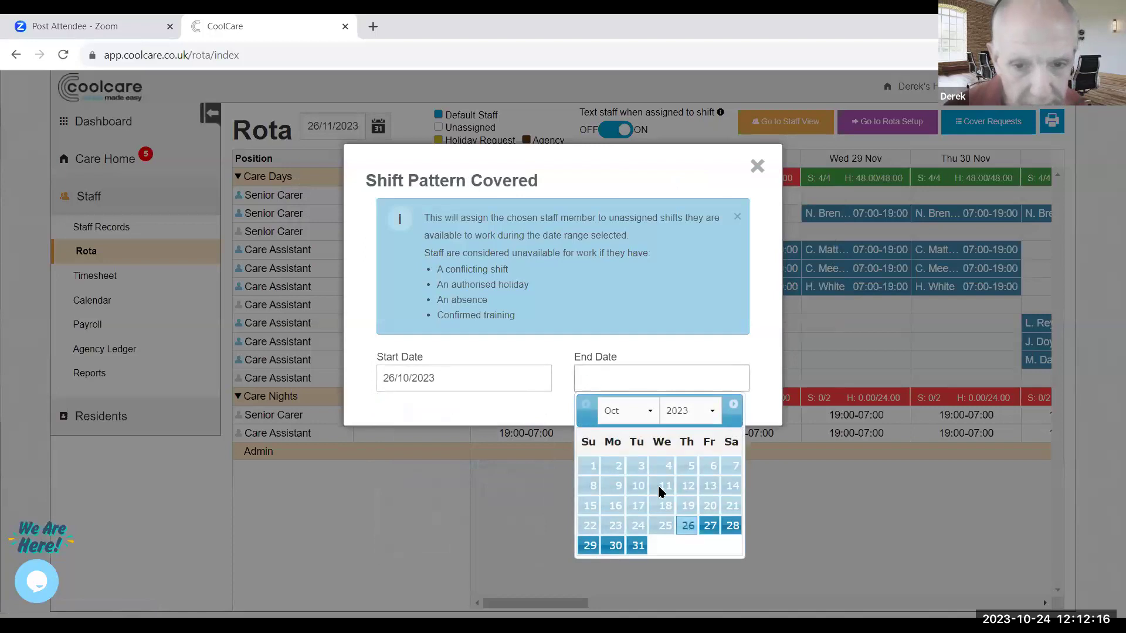
click(738, 530)
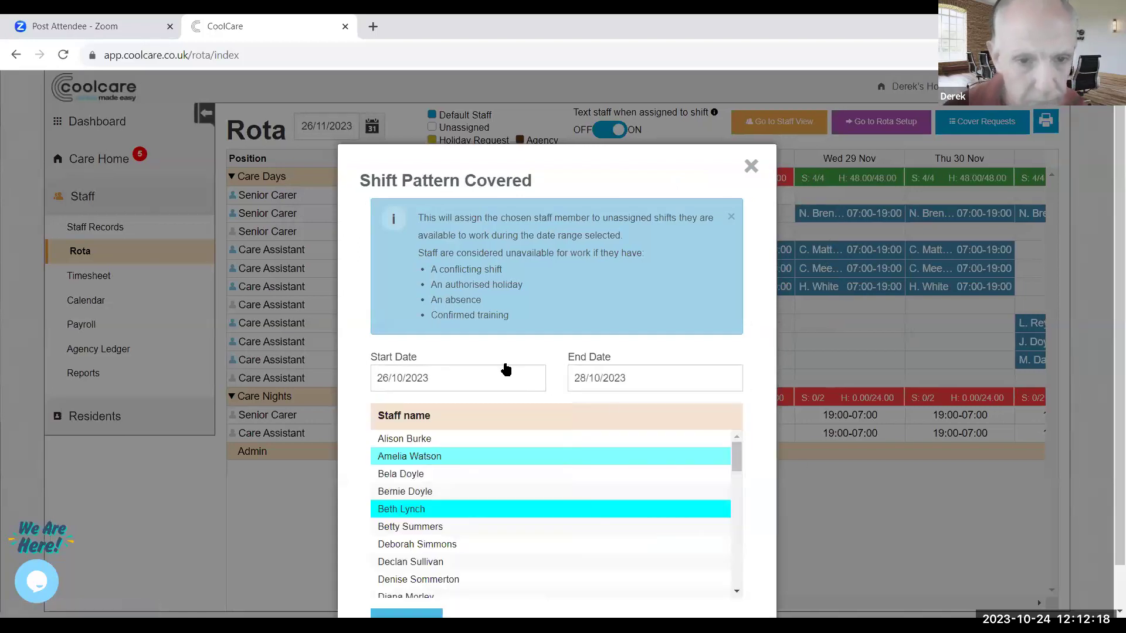
Try to save the first day Senior Carer's cover with a chosen staff member, and close the cover form.
click(452, 462)
scroll(532, 563, down, 3)
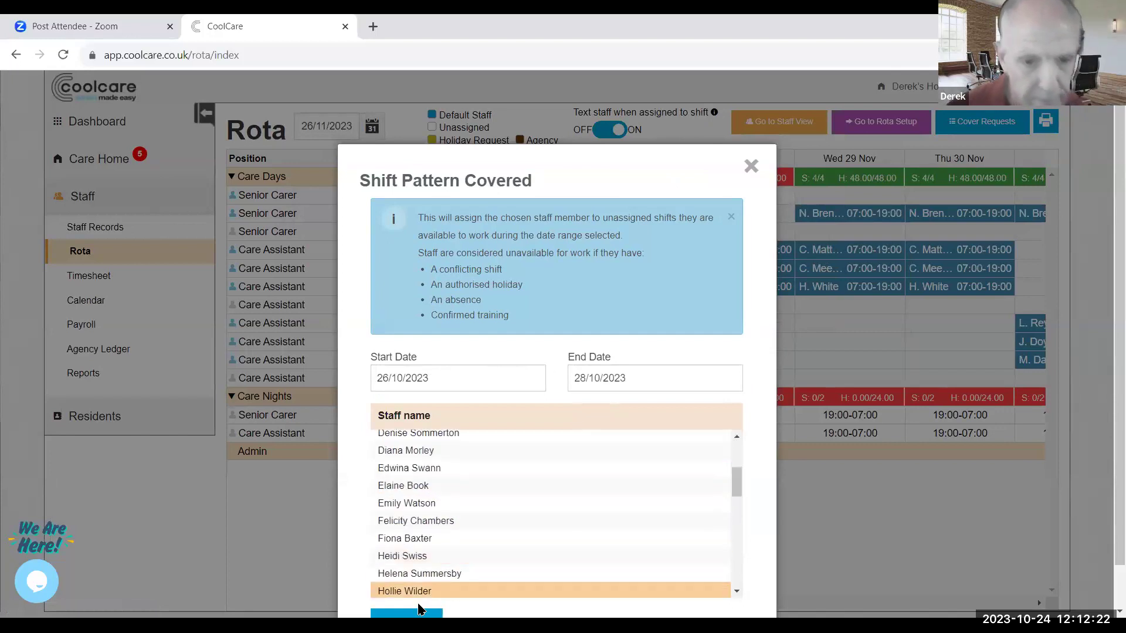
scroll(532, 578, down, 3)
scroll(845, 545, down, 1)
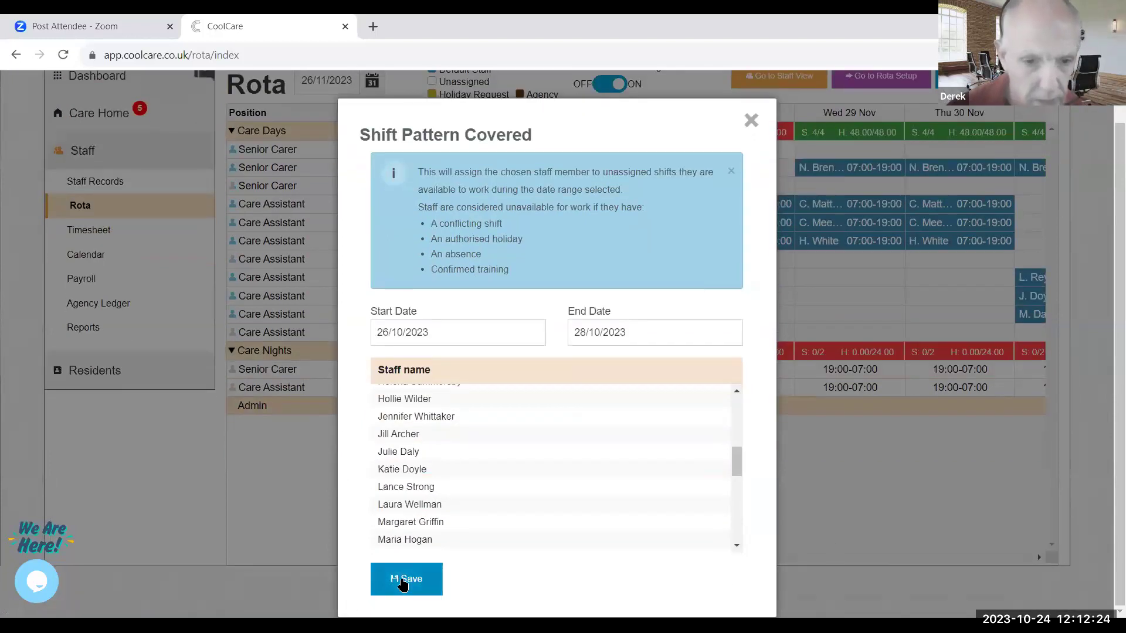
click(396, 580)
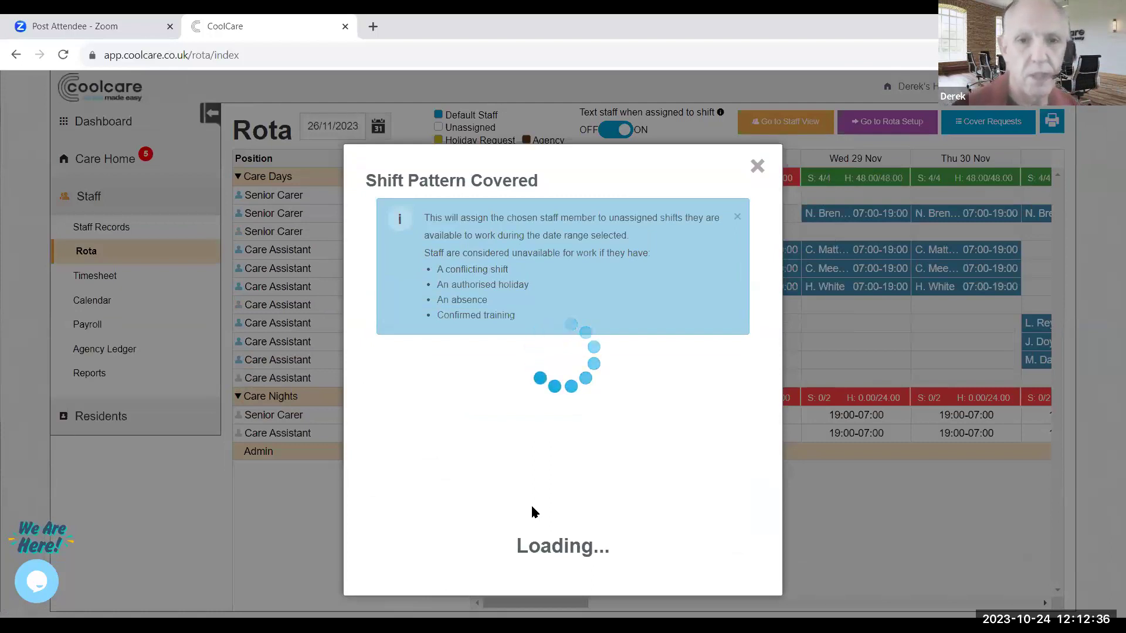
drag(513, 179, 550, 168)
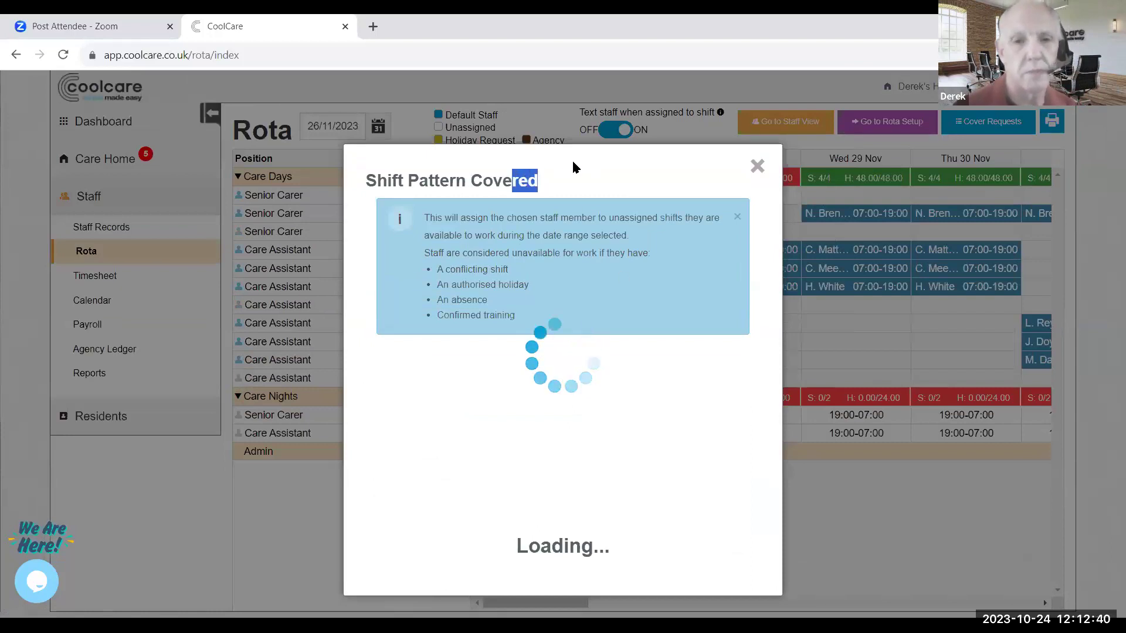
click(751, 169)
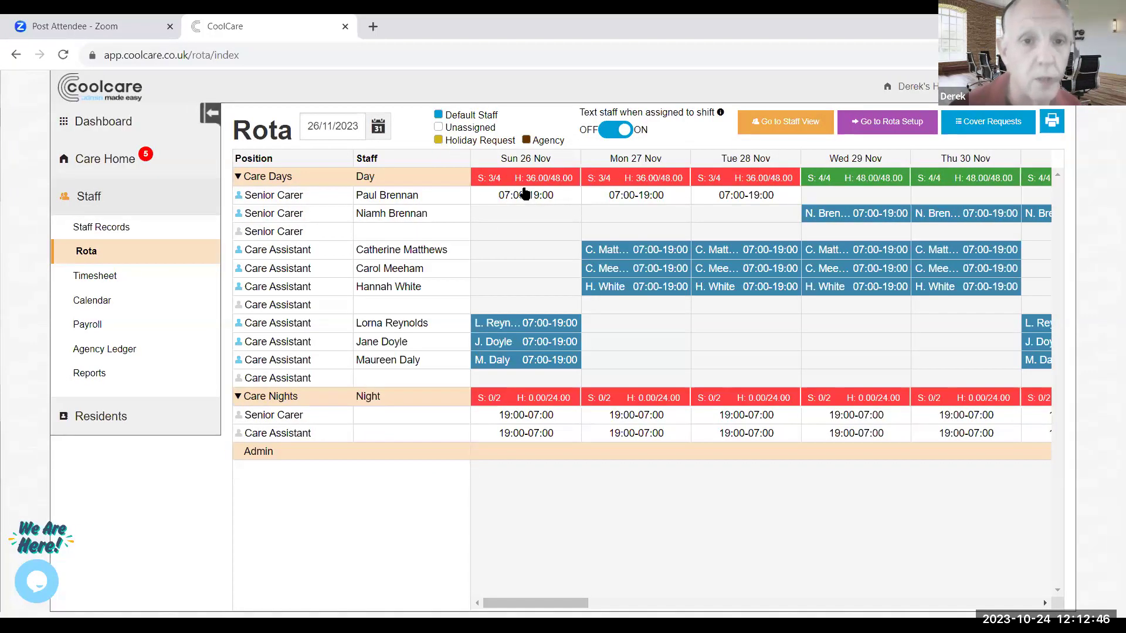
Display the rota from 24/10/2023 and examine the first day Senior Carer's shifts around the pattern's end date.
click(346, 133)
click(311, 152)
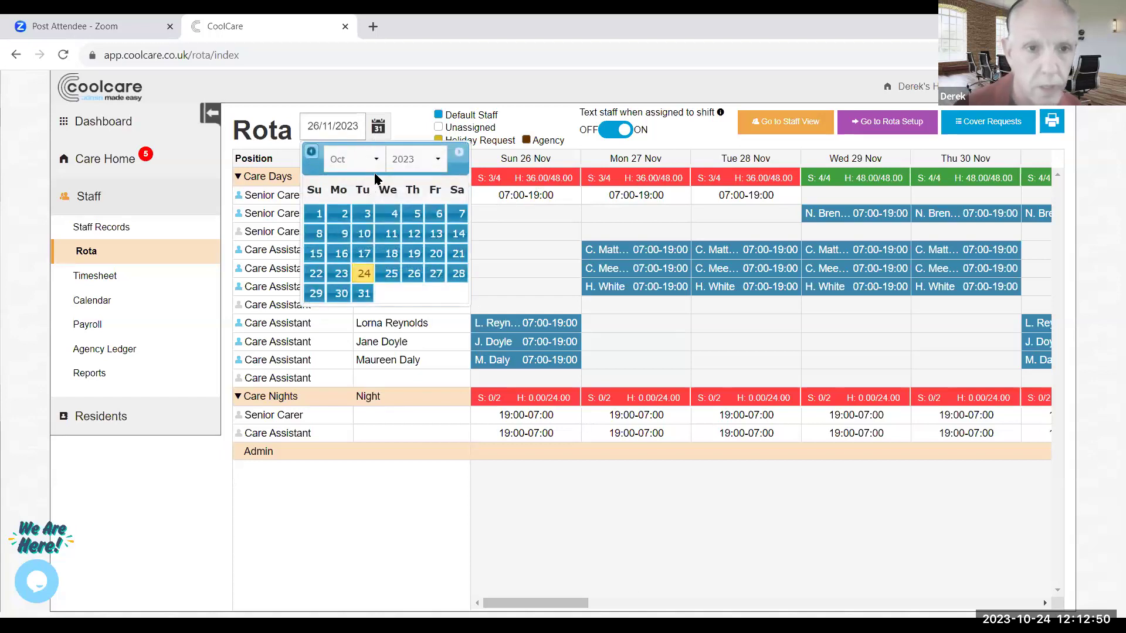
click(364, 273)
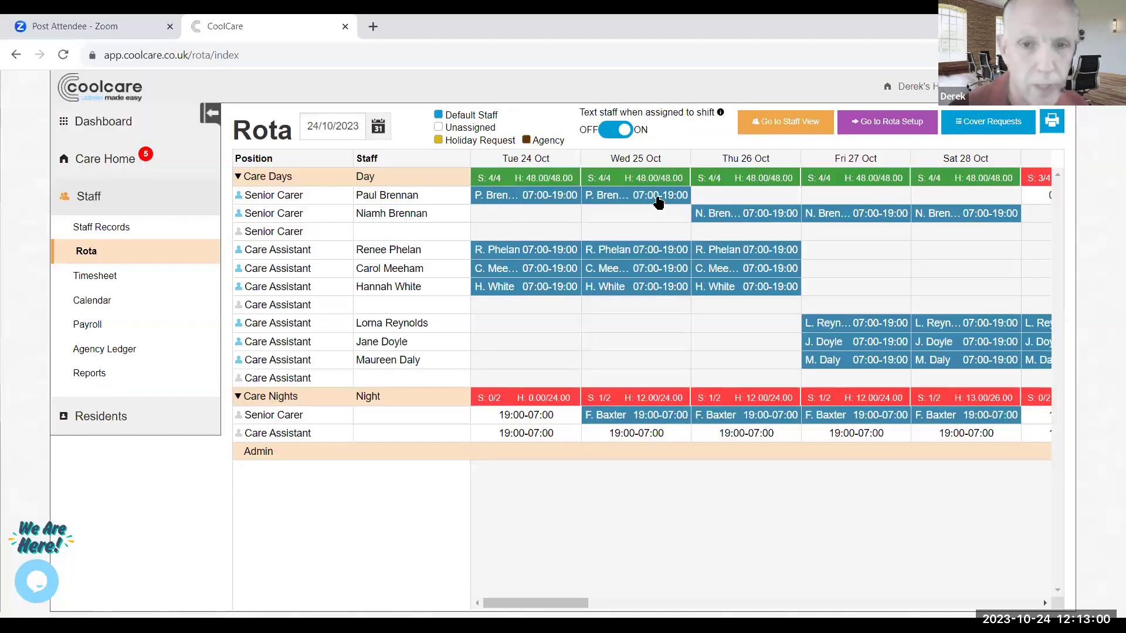
drag(572, 604, 656, 602)
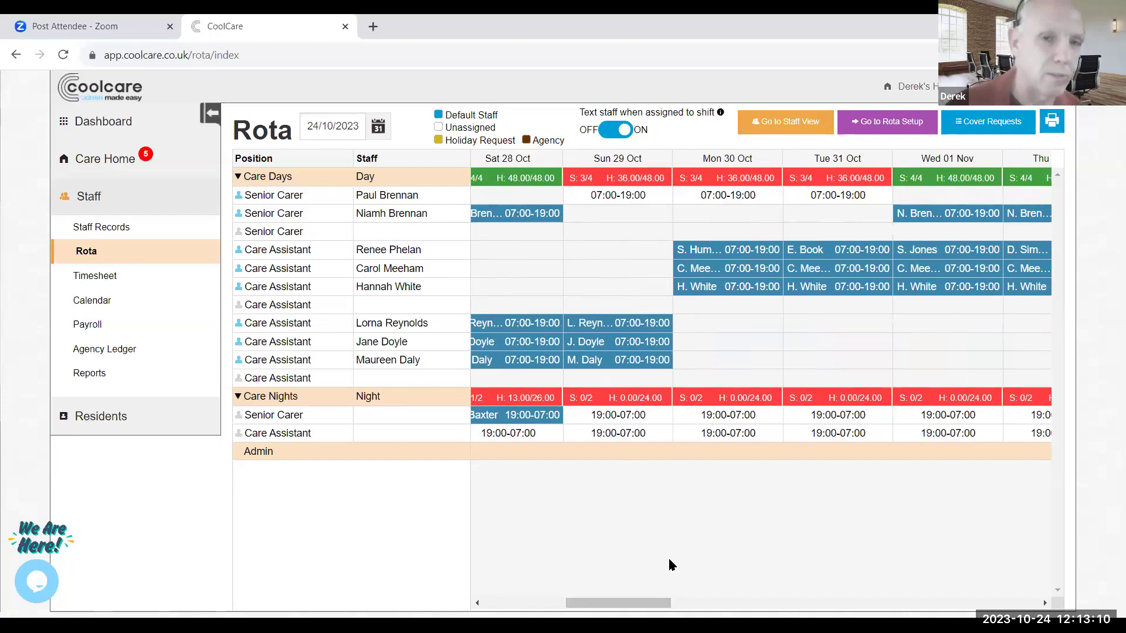
drag(634, 603, 551, 606)
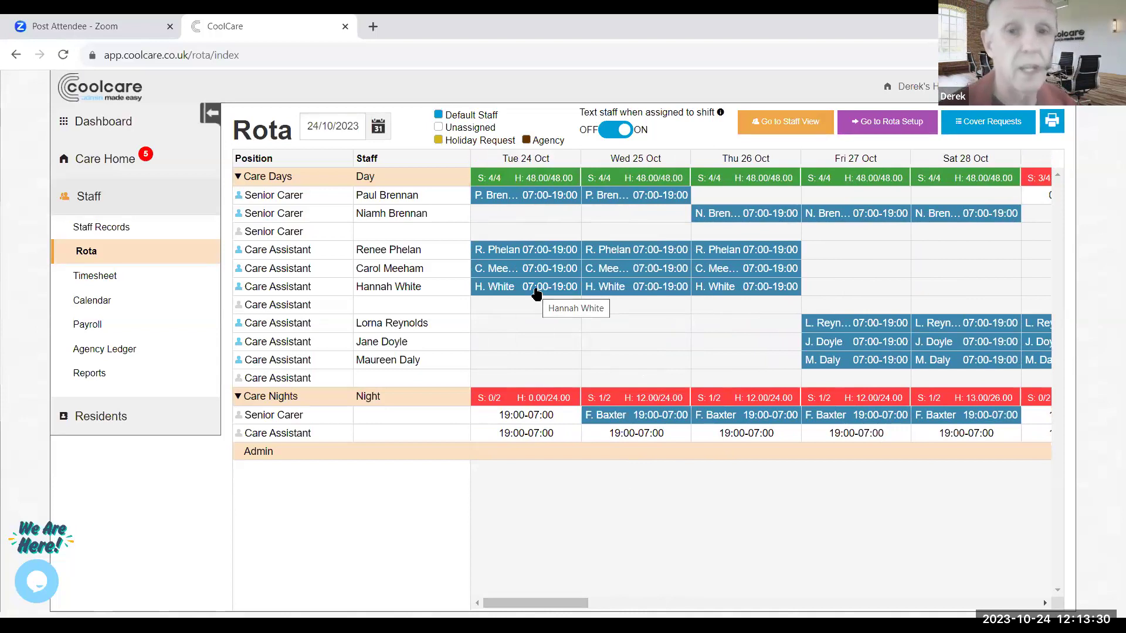
Review the staff available for the vacant day Senior Carer shift on 29/10/2023, and close the shift details.
drag(569, 603, 617, 600)
click(818, 196)
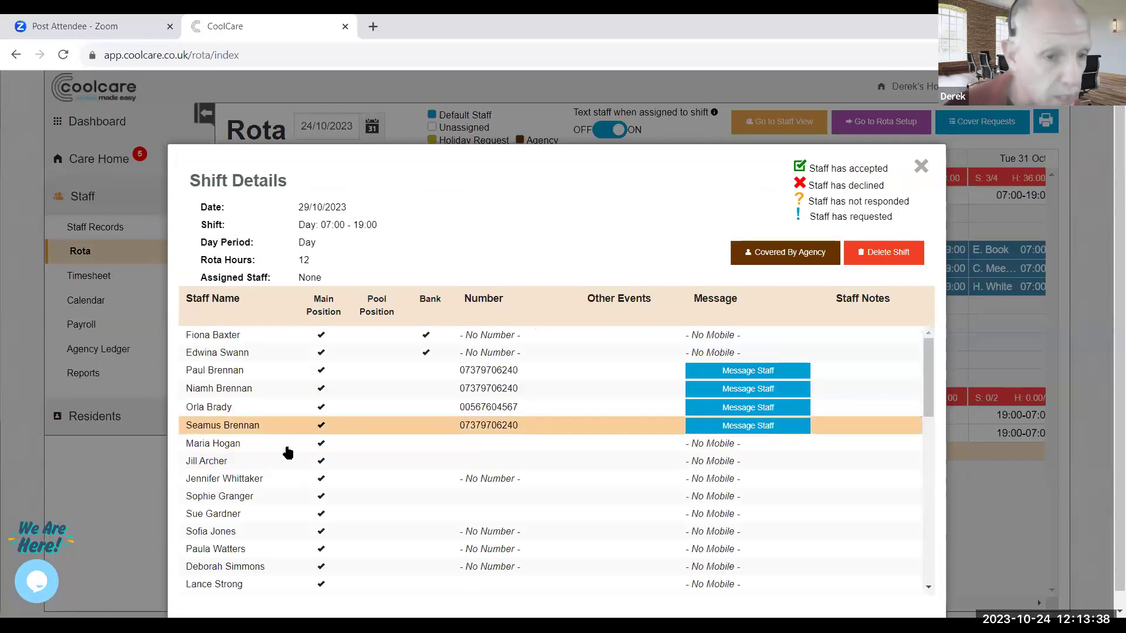
scroll(291, 451, down, 1)
scroll(291, 455, down, 1)
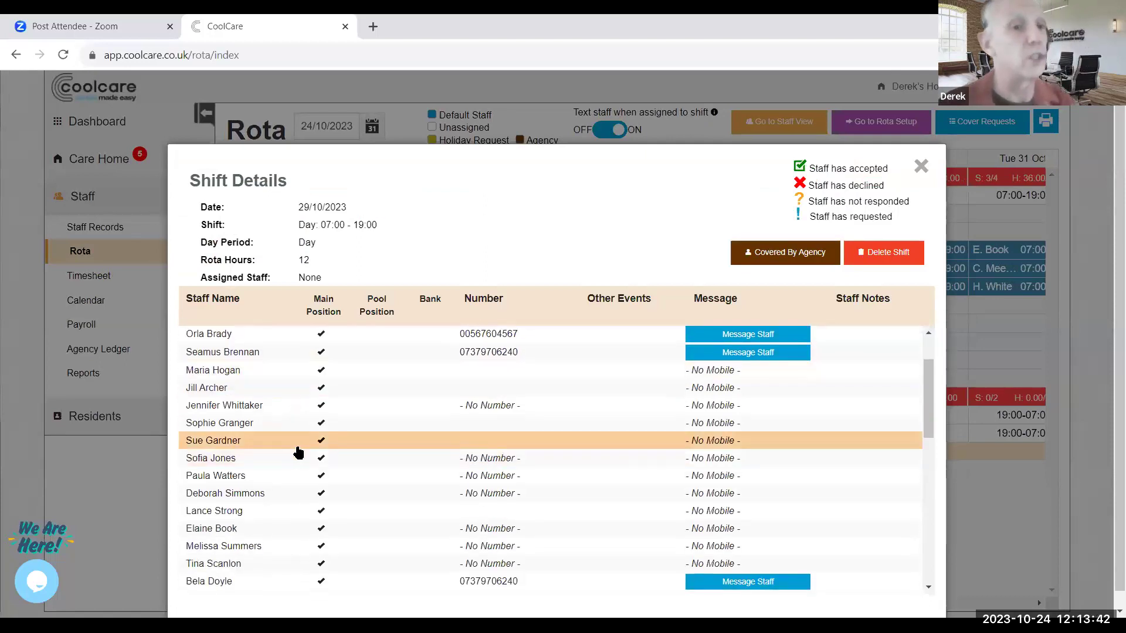
click(921, 168)
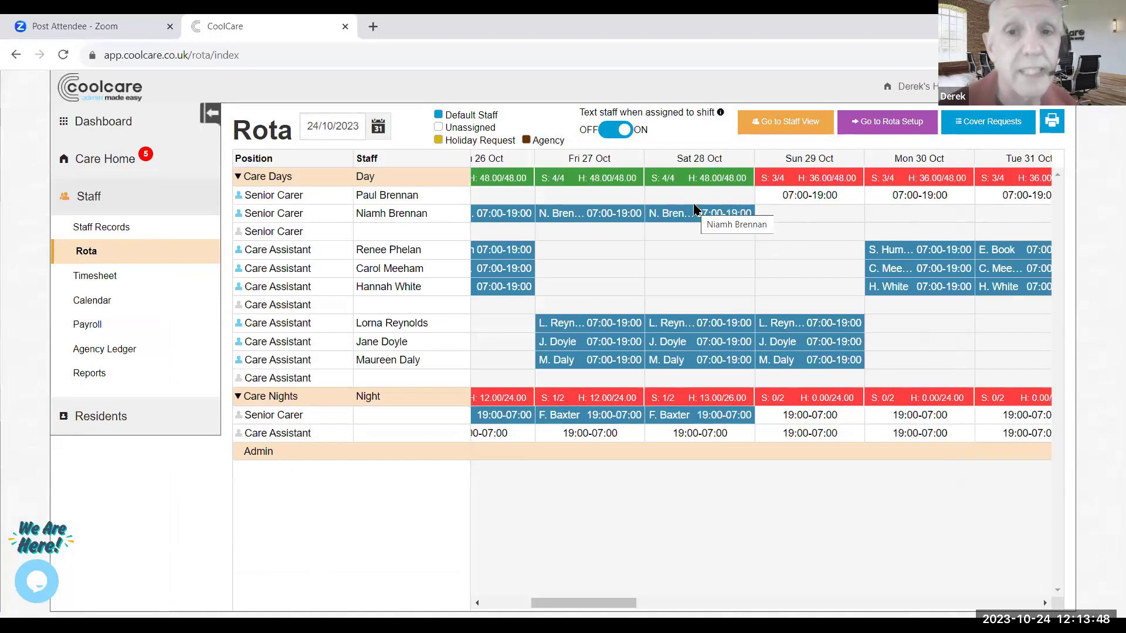
Open the list of current staff records.
mouse_move(623, 604)
mouse_down()
mouse_move(593, 605)
mouse_move(614, 603)
mouse_up()
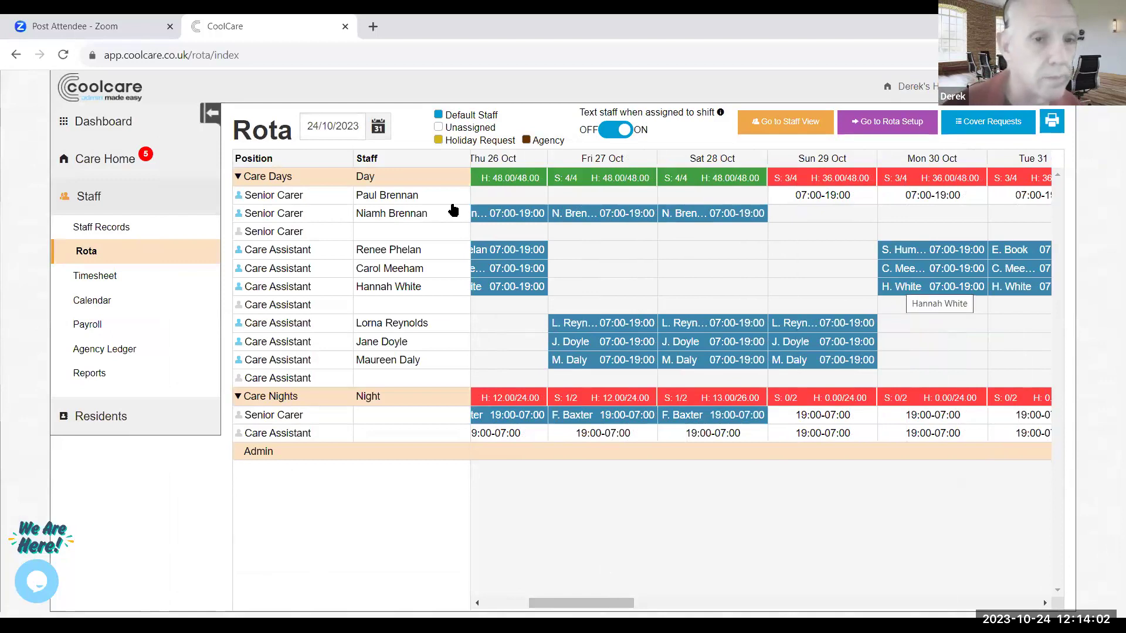
click(102, 230)
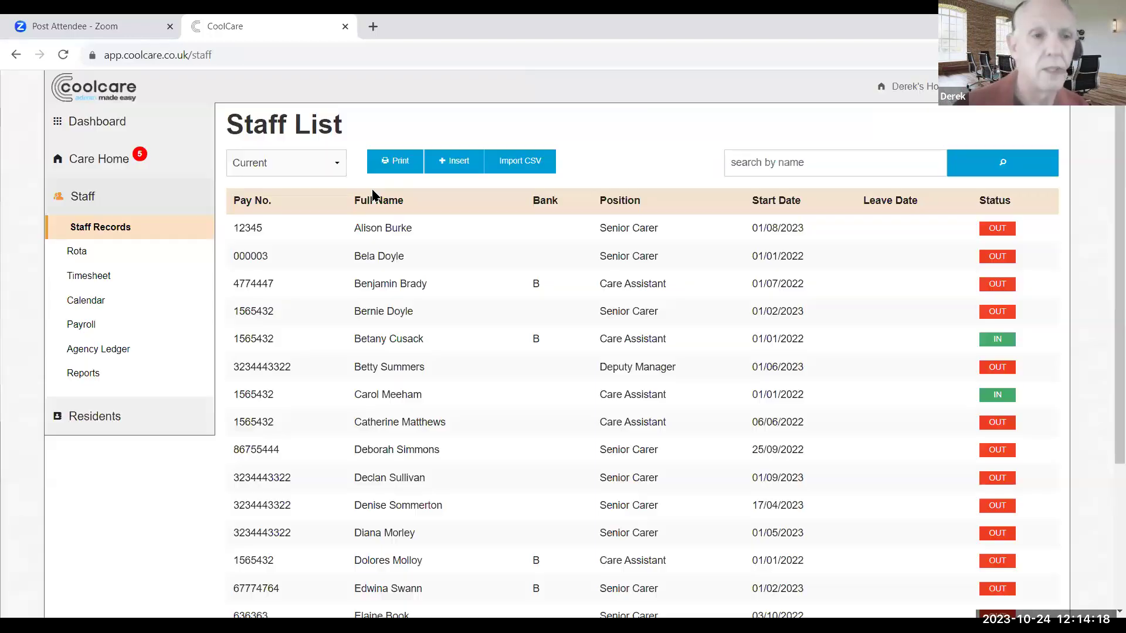
Search the current staff list by part of the staff member's first name, and open the Care Assistant record starting 01/01/2022.
click(833, 156)
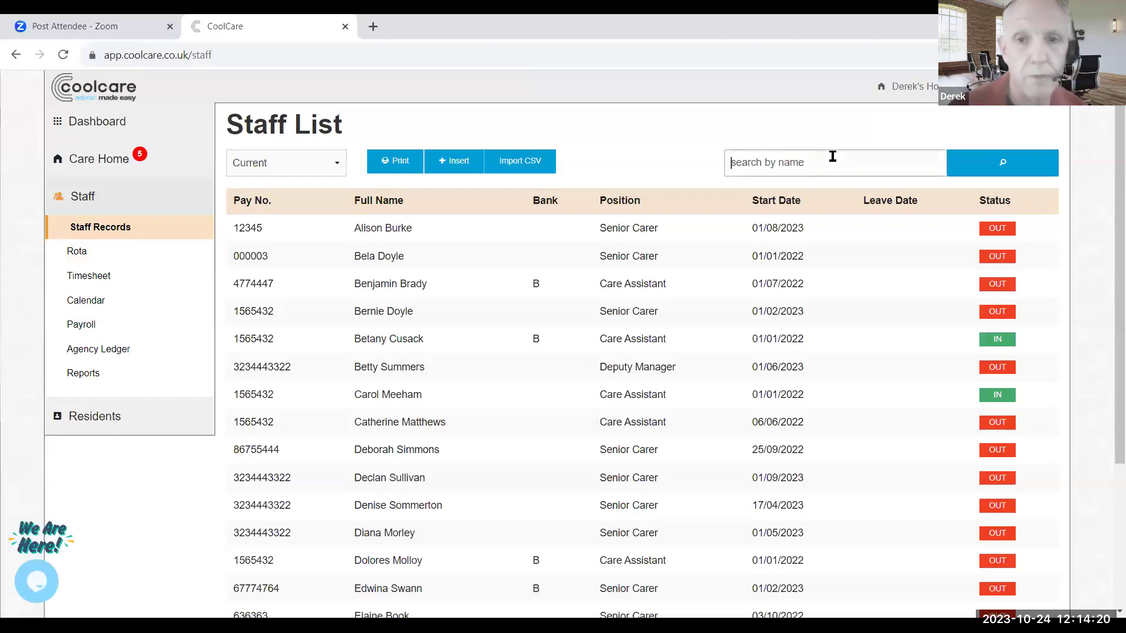
text(hannah)
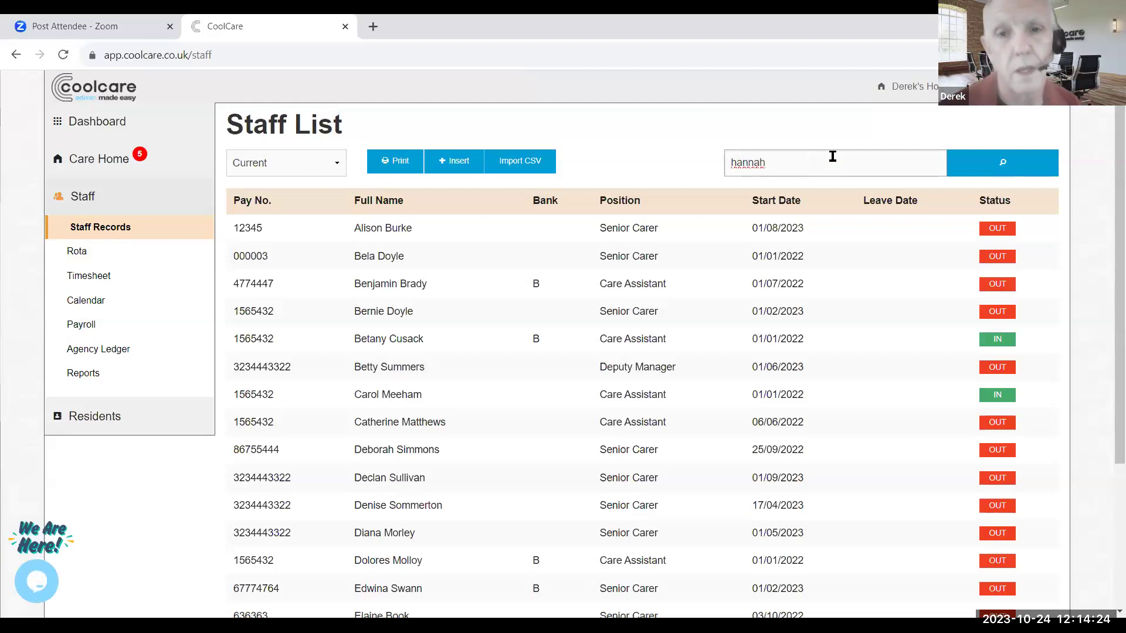
key(BackSpace)
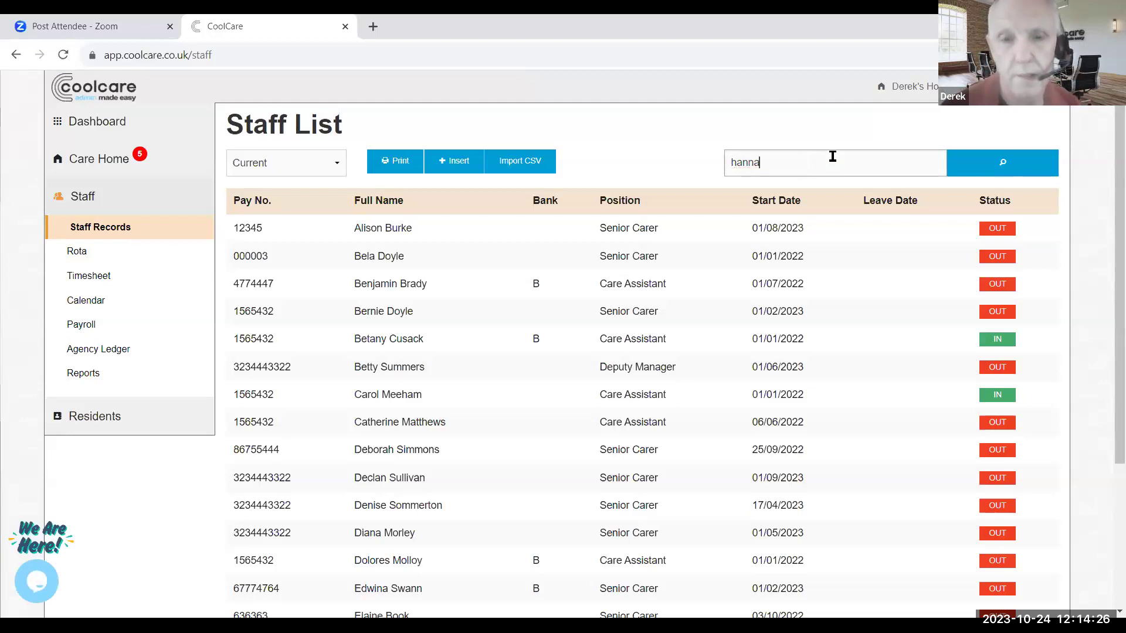
key(BackSpace)
key(BackSpace)
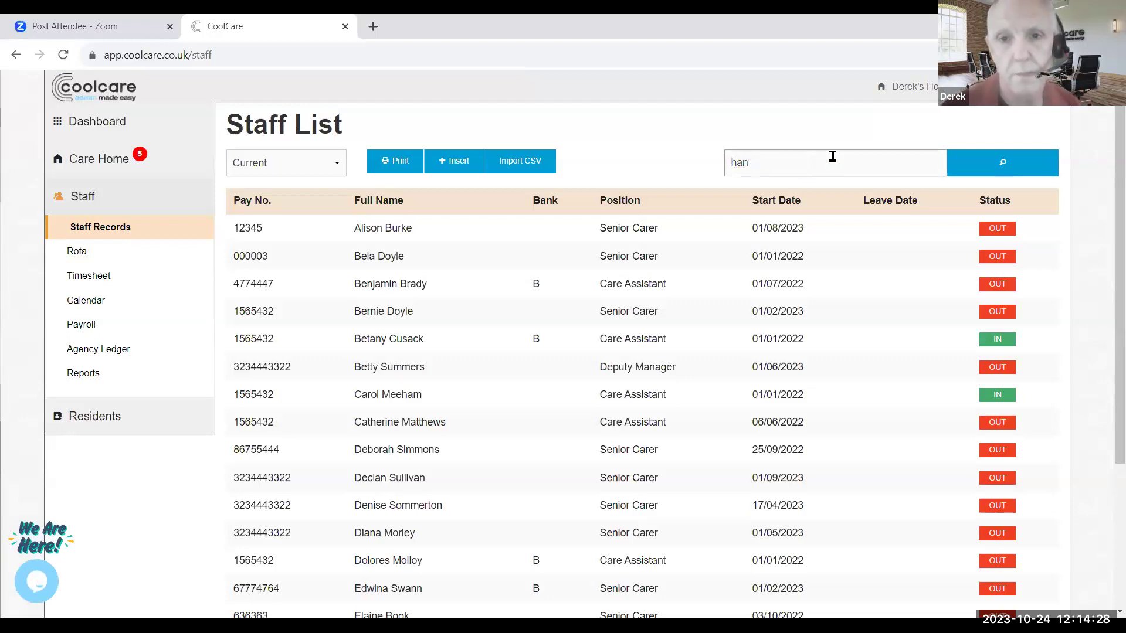
click(974, 172)
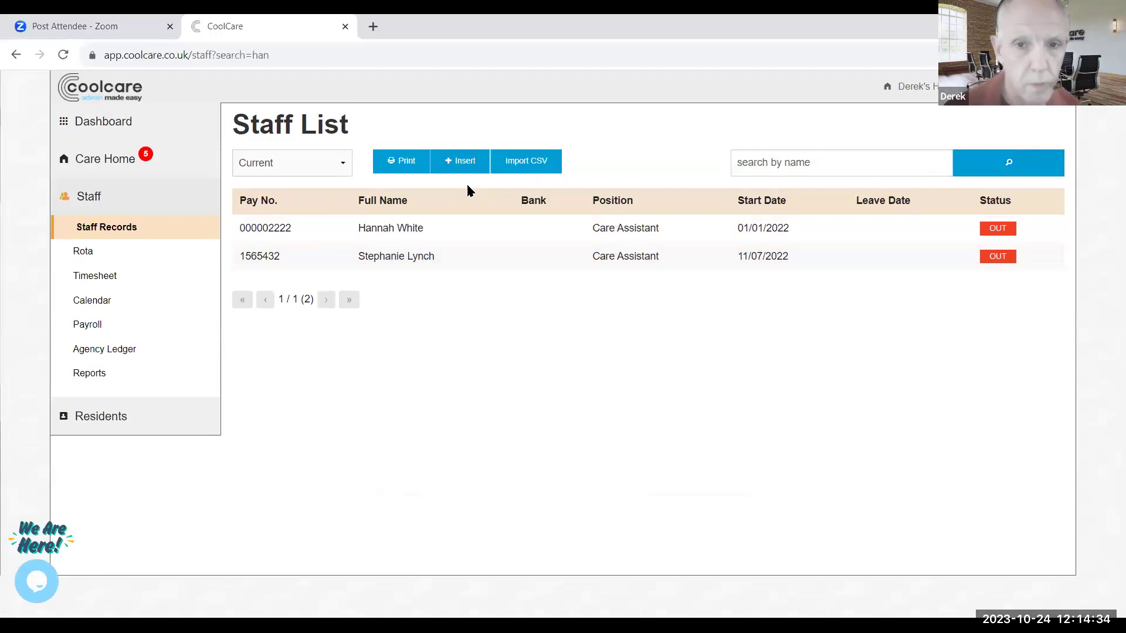
click(680, 237)
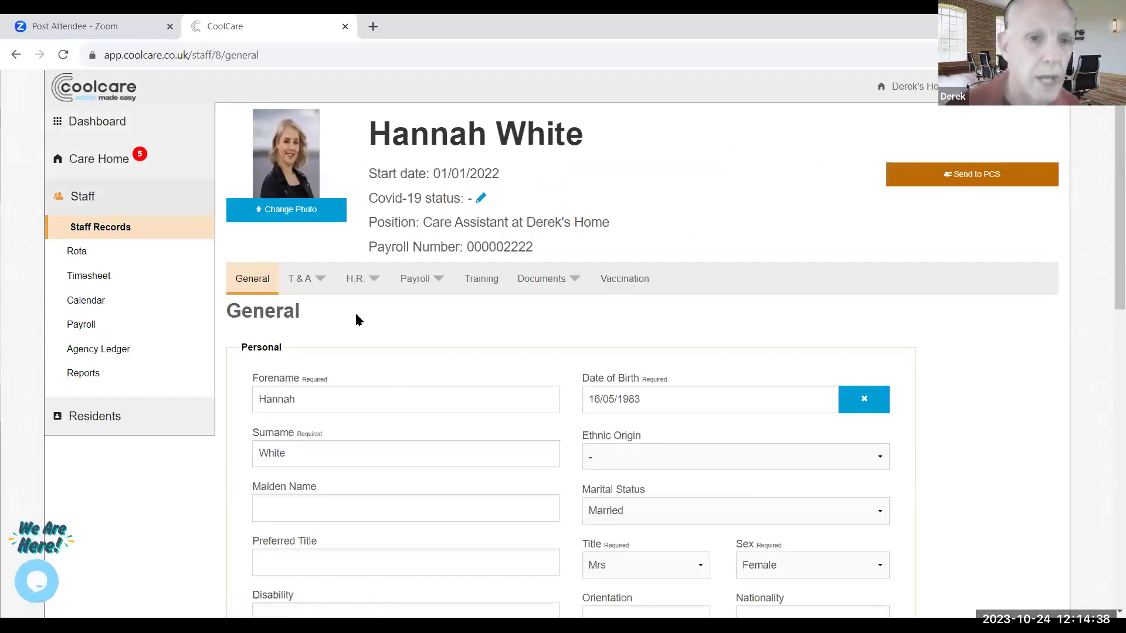
Open the Care Assistant's Positions and History and review the employment details and other positions.
click(363, 293)
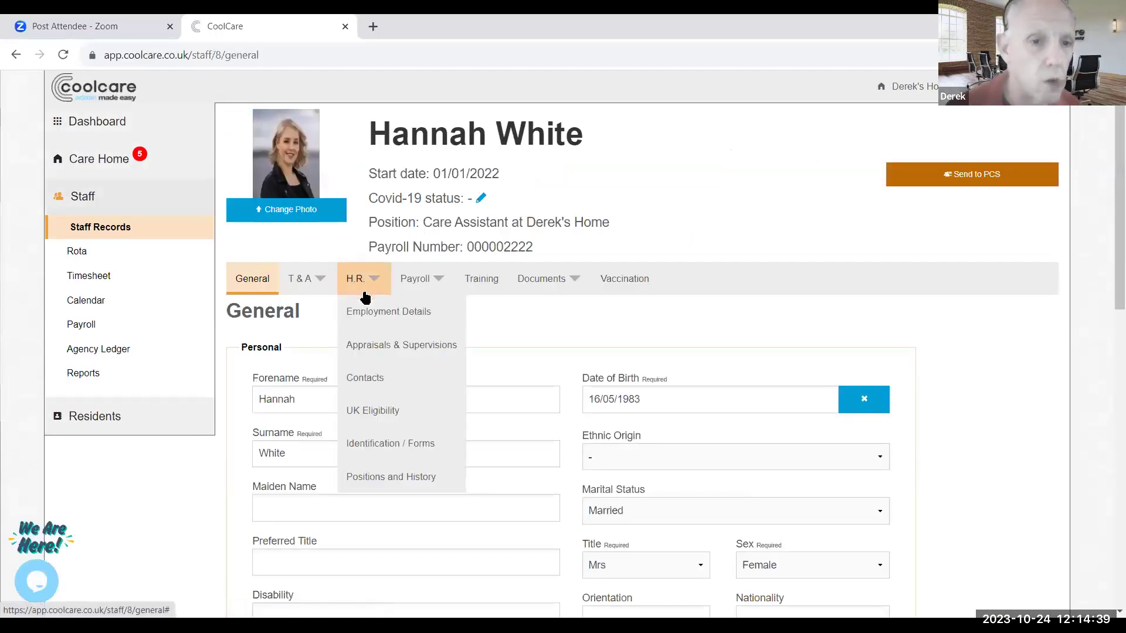
click(390, 476)
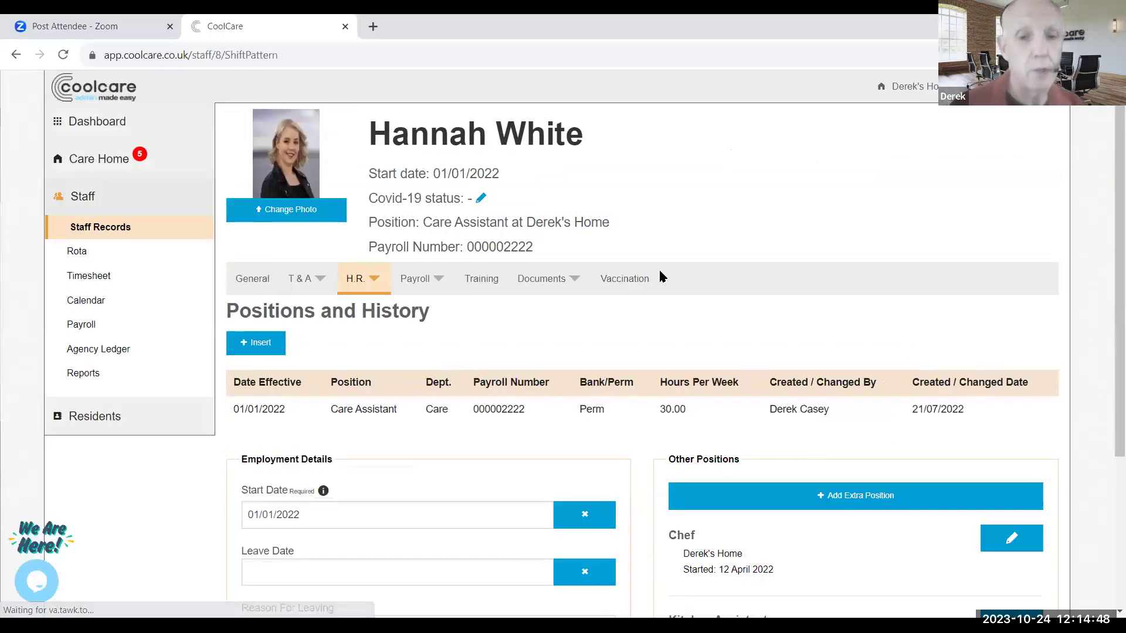
scroll(659, 276, down, 2)
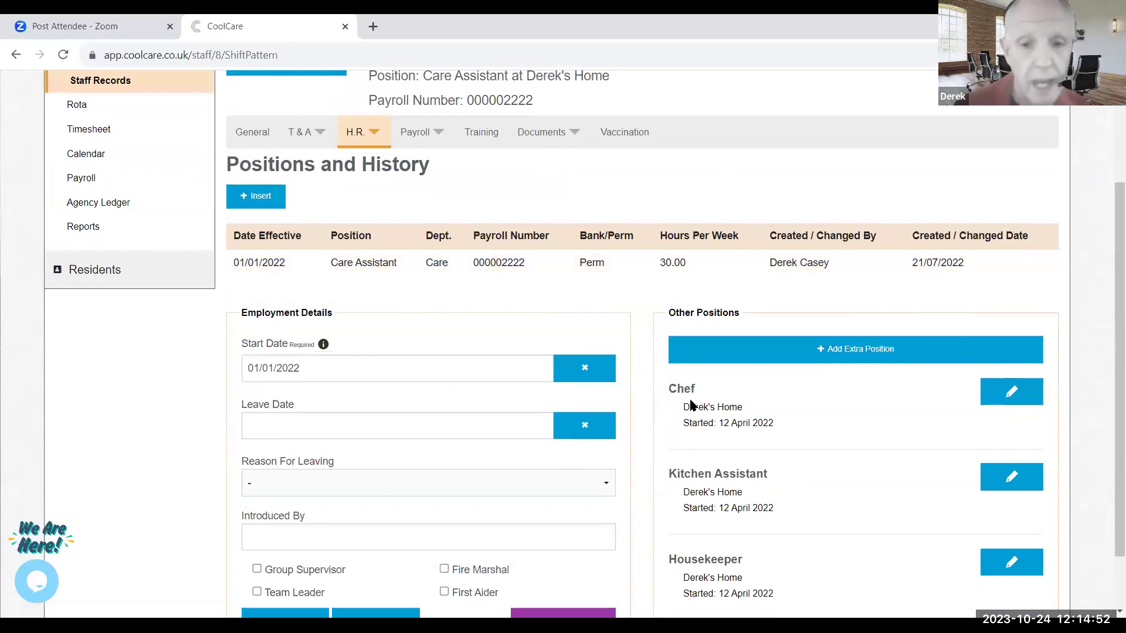
scroll(703, 420, down, 1)
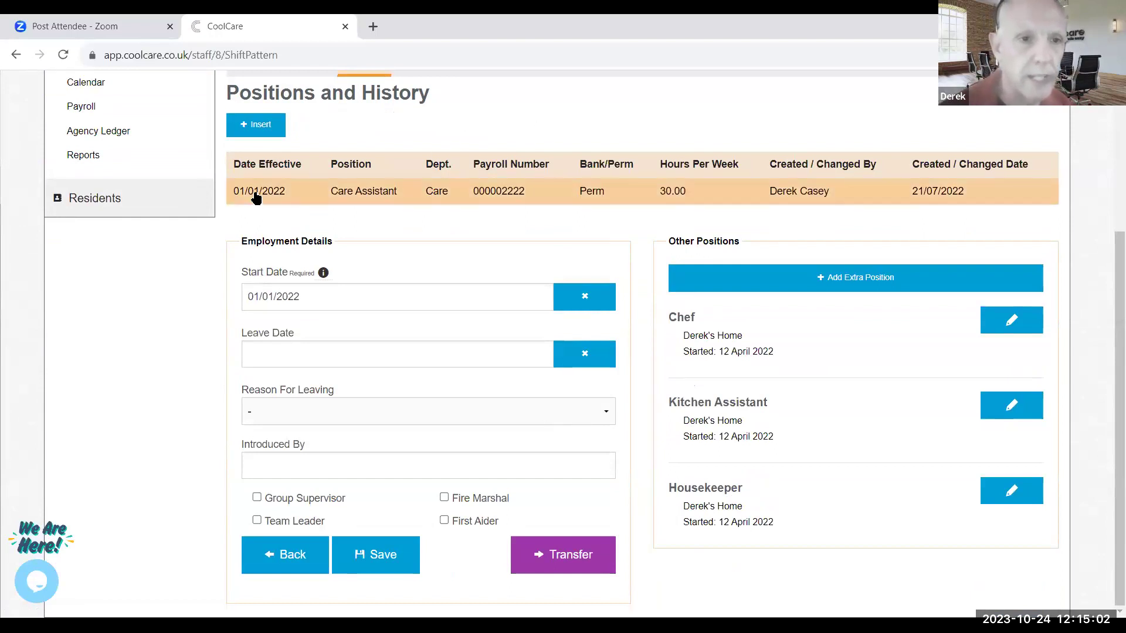
Start a new position and hours record as Senior Carer, effective 26/10/2023.
click(268, 134)
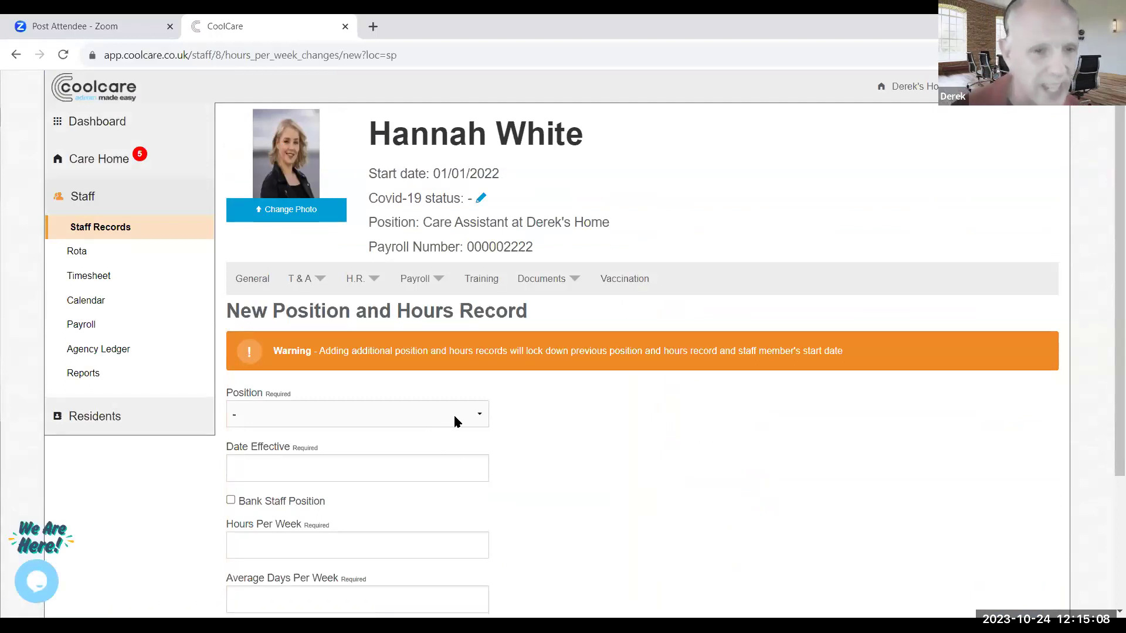
click(455, 422)
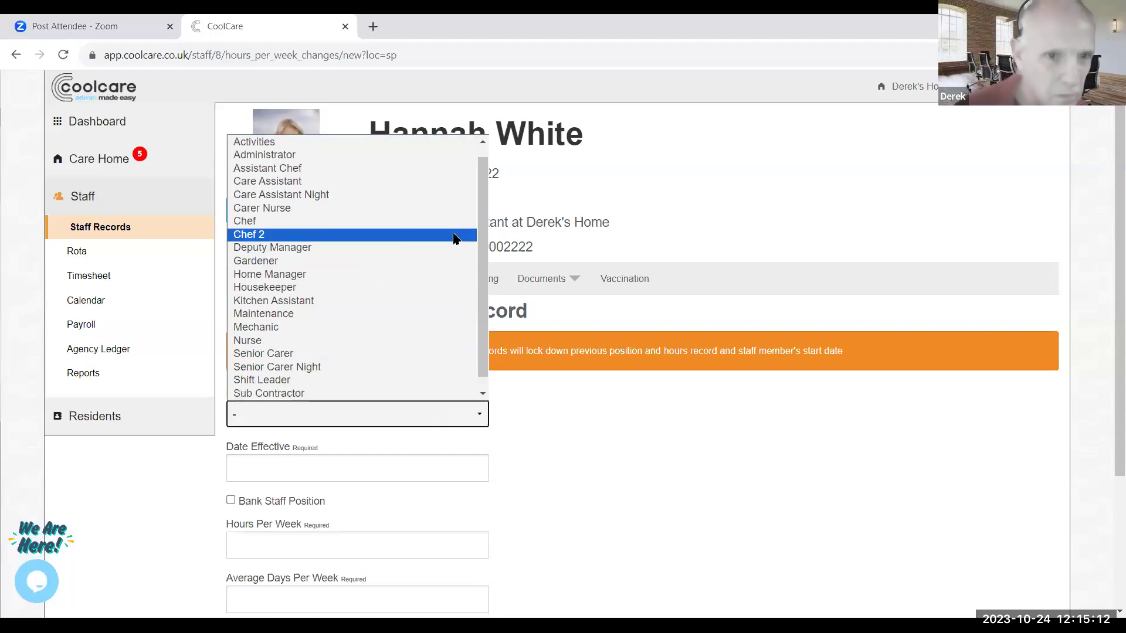
click(402, 355)
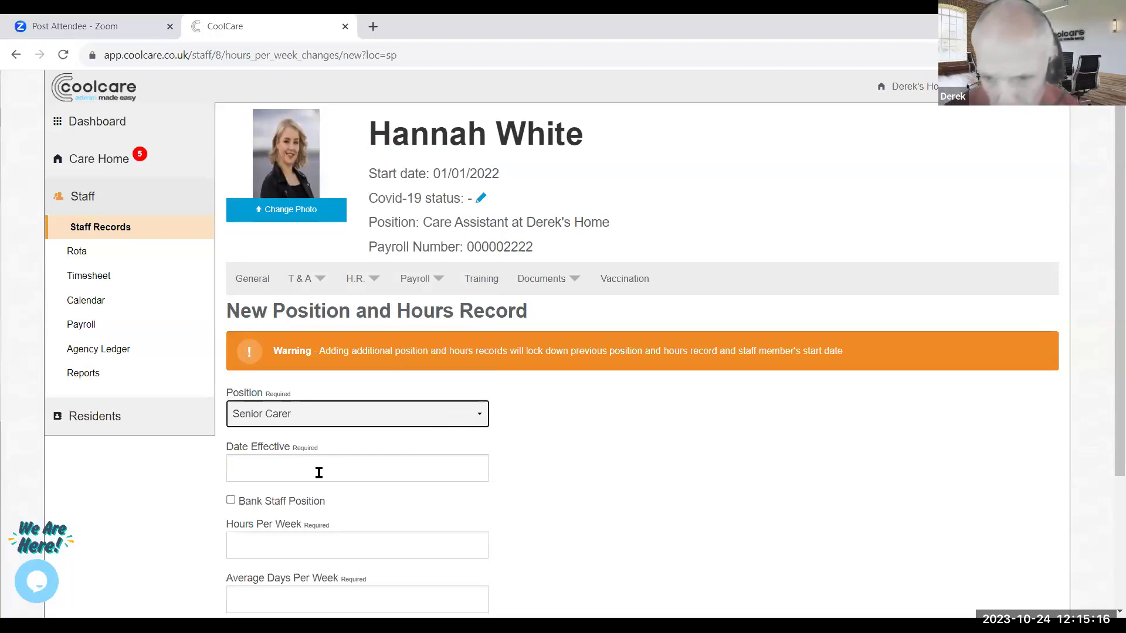
click(319, 473)
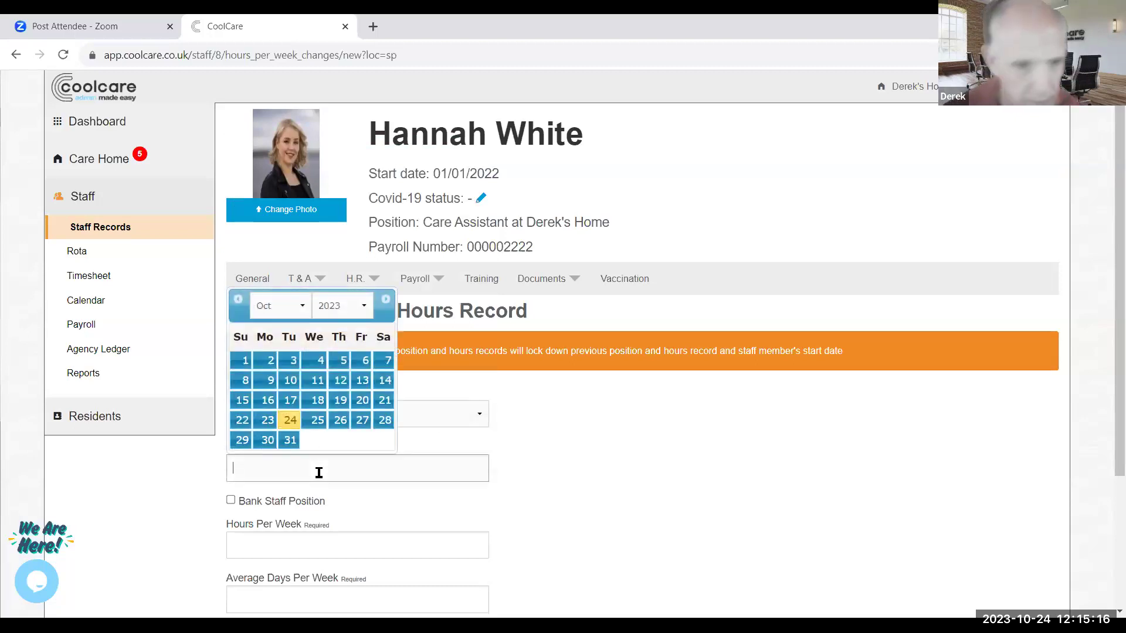
click(340, 421)
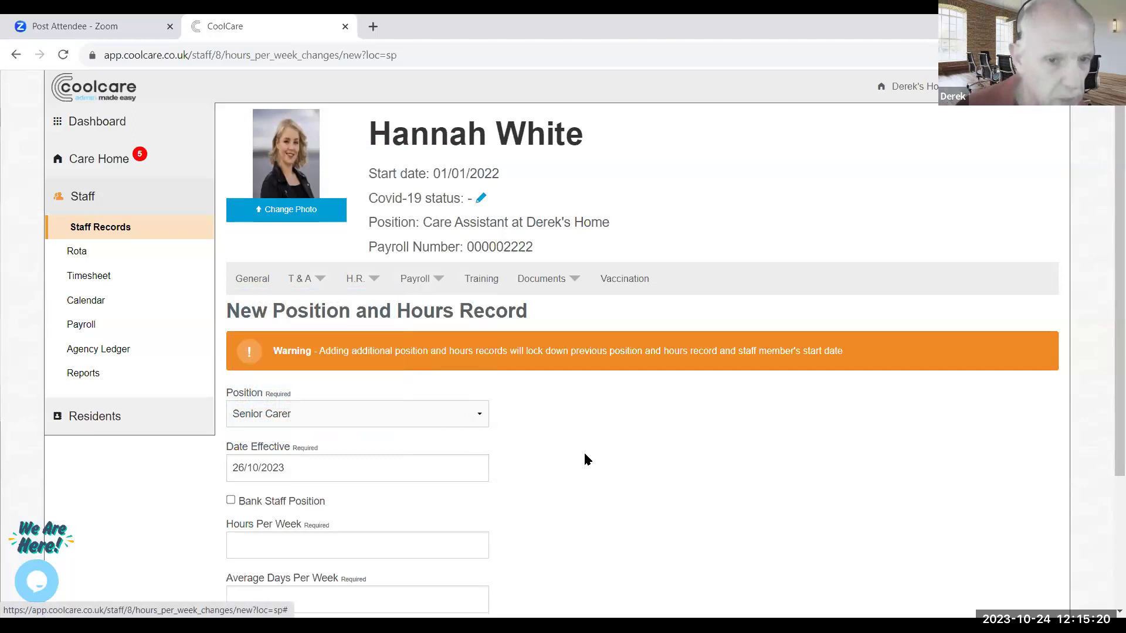
Set the new position to 40 hours per week, 5 average days per week and a holiday entitlement of 28 days.
scroll(584, 451, down, 1)
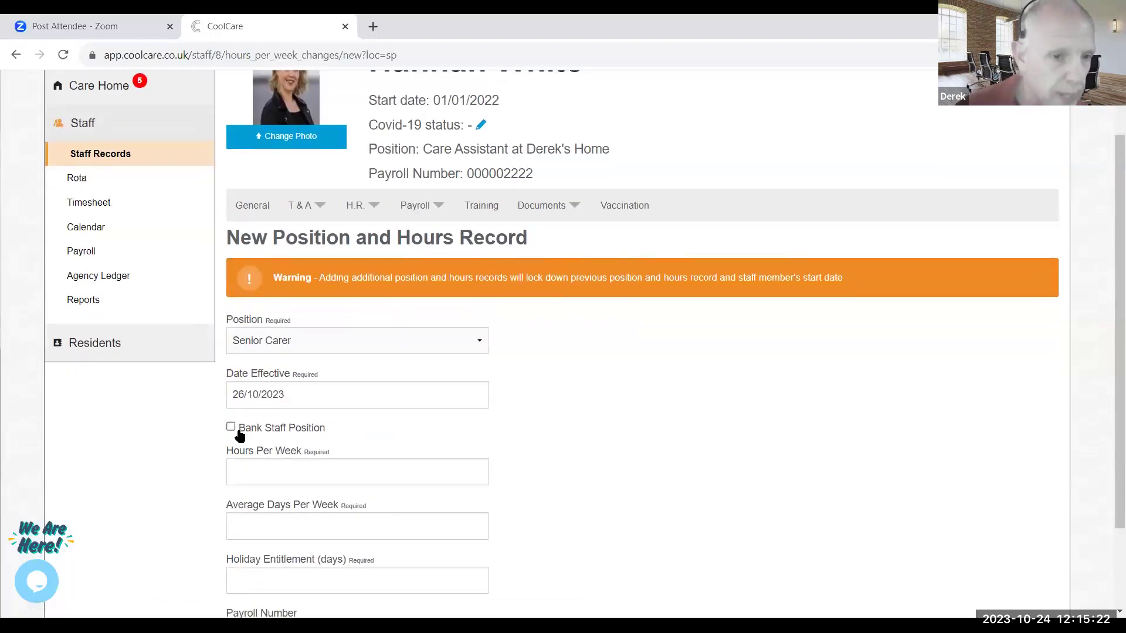
click(289, 476)
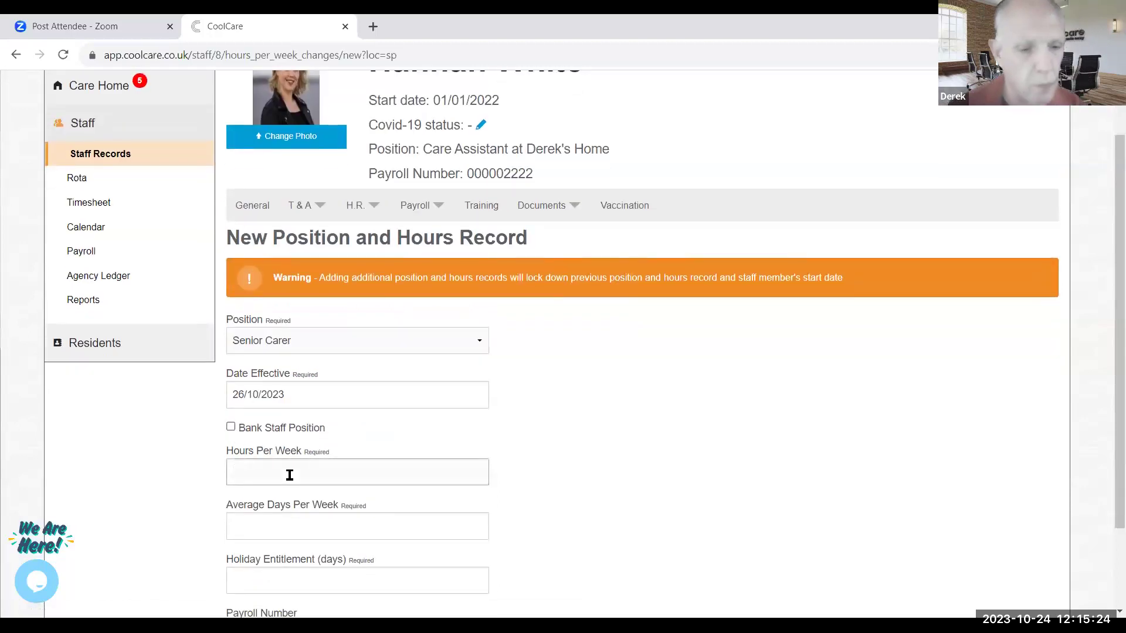
click(274, 532)
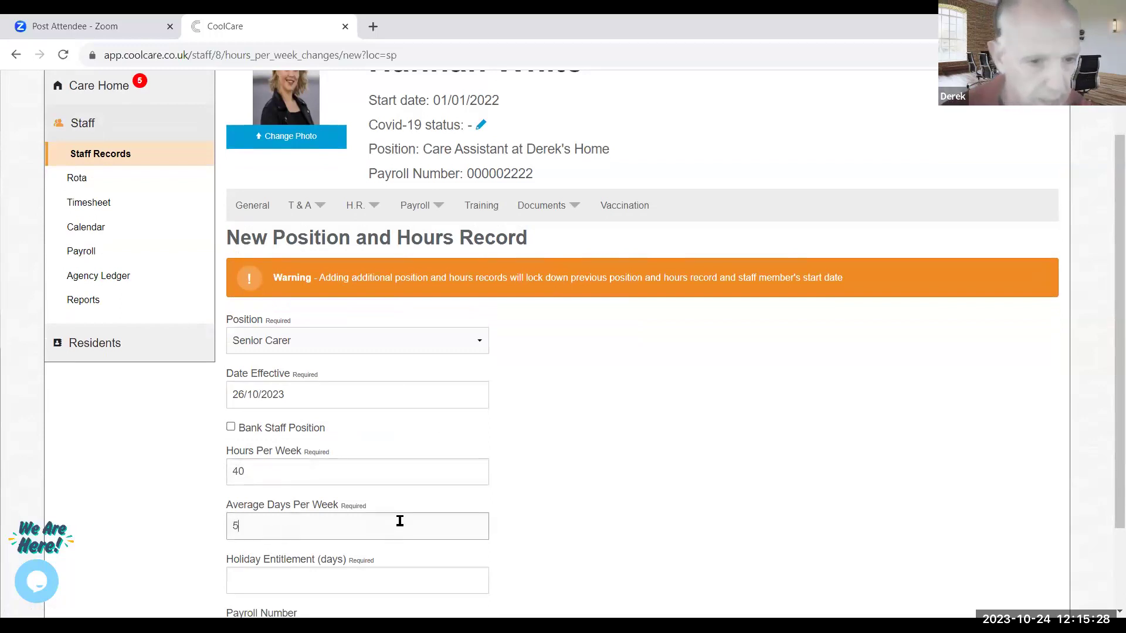
scroll(397, 520, down, 3)
click(314, 476)
text(2)
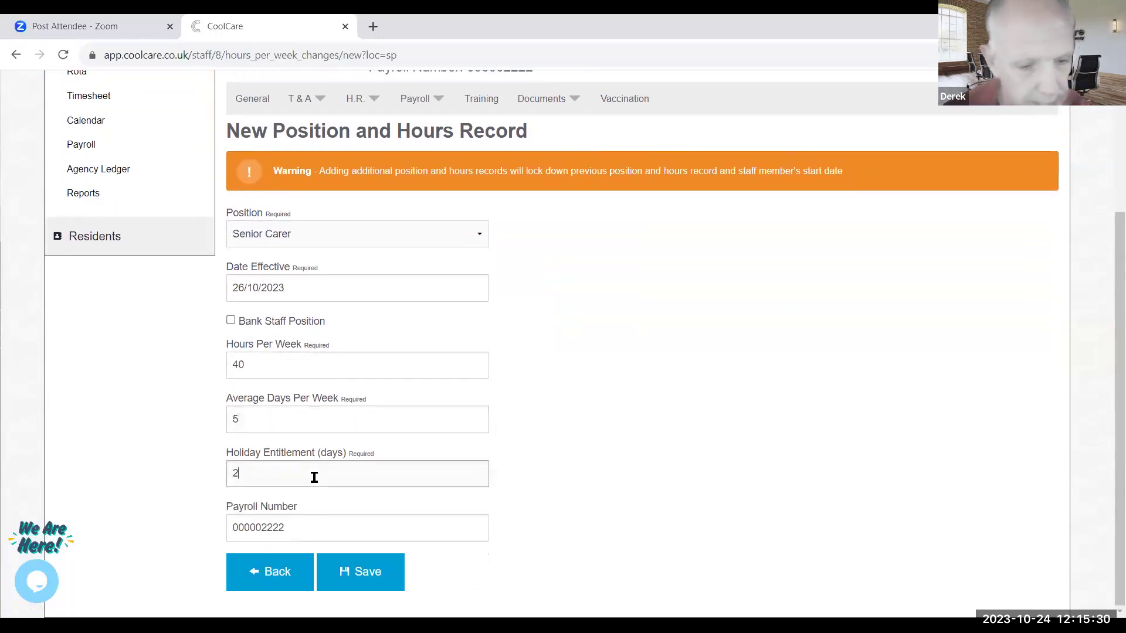
text(8)
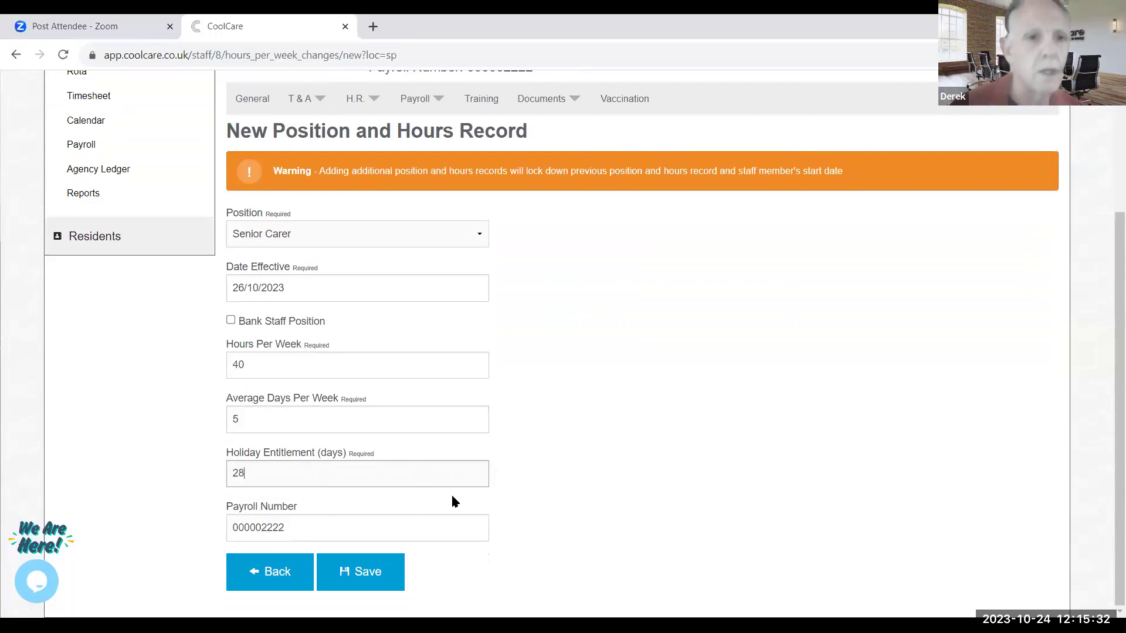
Save the new Senior Carer position record and accept the staff member's unassignment from Care Assistant shifts.
click(374, 573)
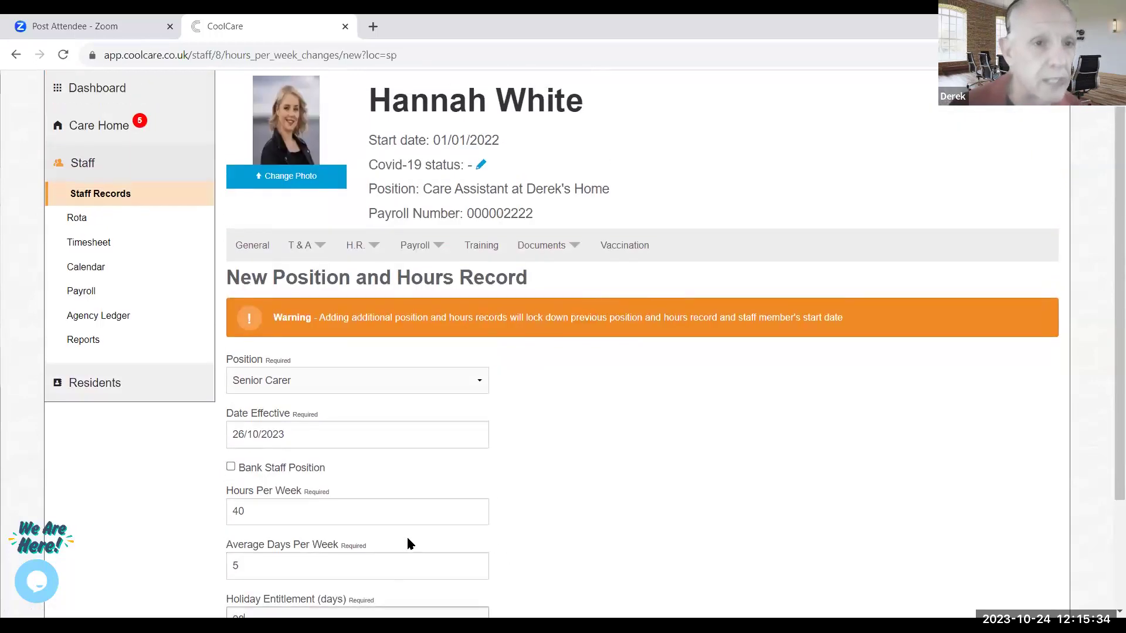
scroll(413, 532, down, 1)
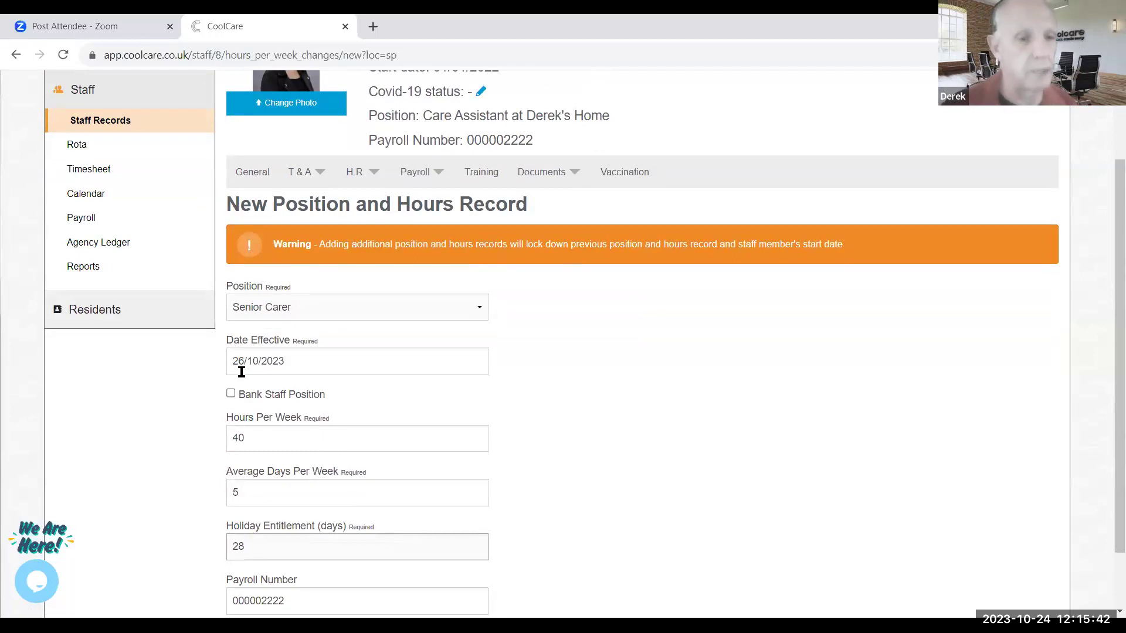
scroll(382, 387, down, 1)
click(364, 581)
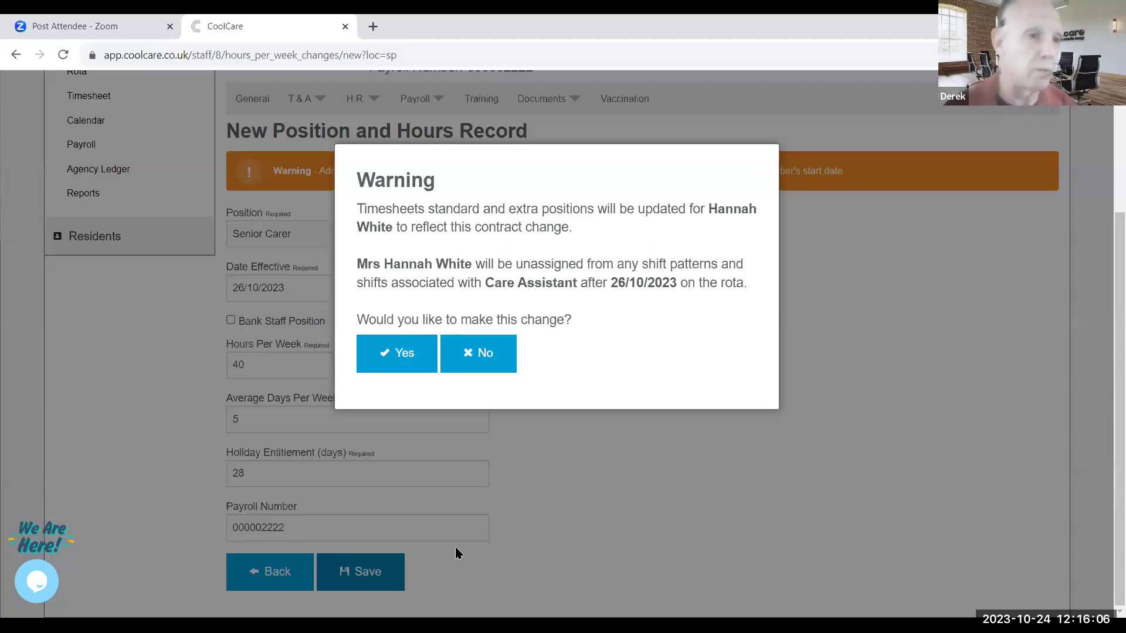
click(404, 368)
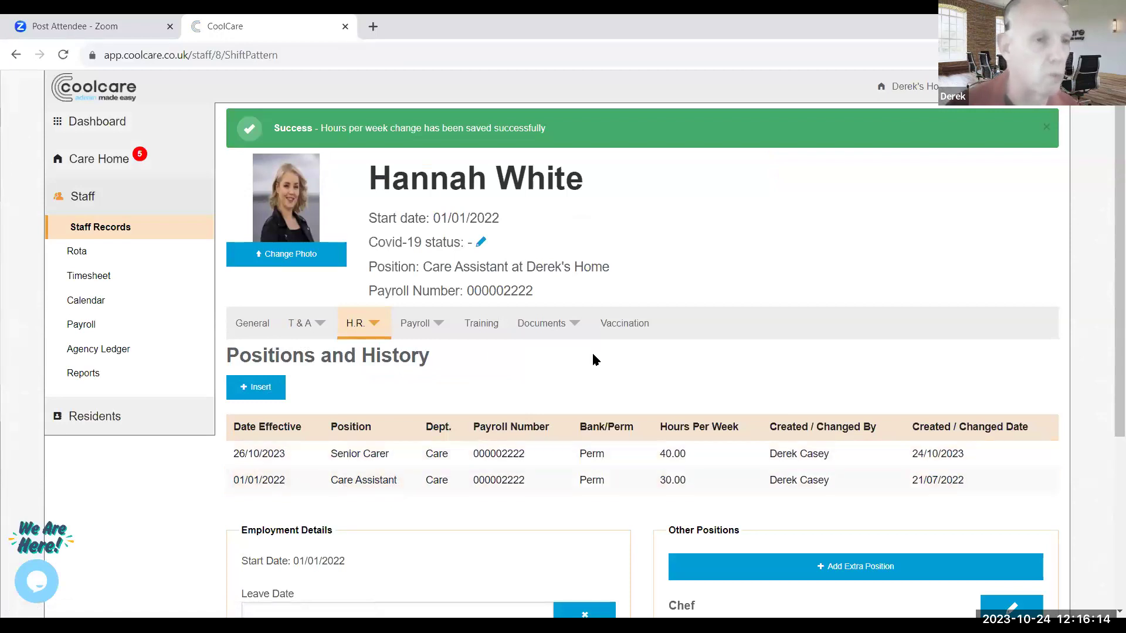
Add Care Assistant Night as an extra position at Derek's Home, effective 27/10/2023, and save it.
scroll(592, 357, down, 3)
scroll(664, 363, down, 2)
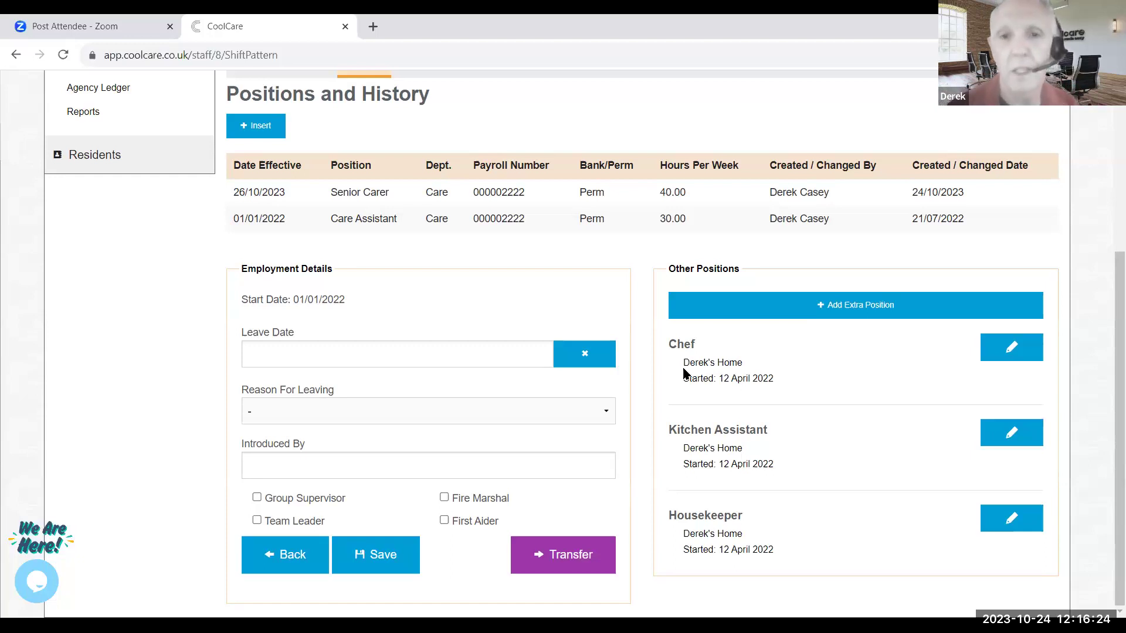
click(817, 307)
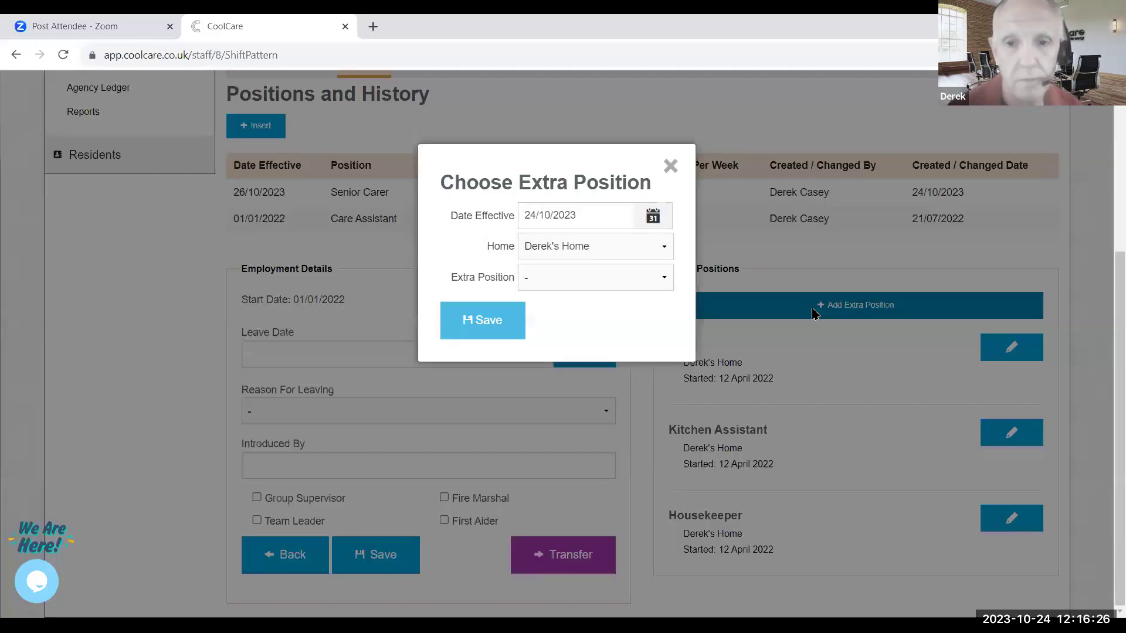
click(568, 220)
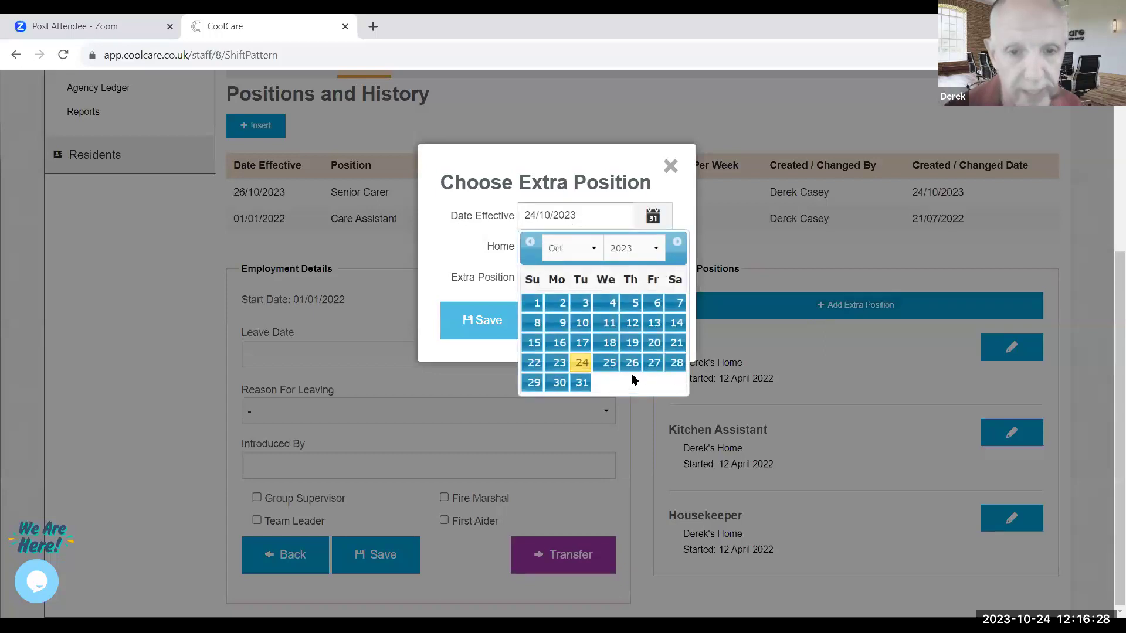
click(655, 364)
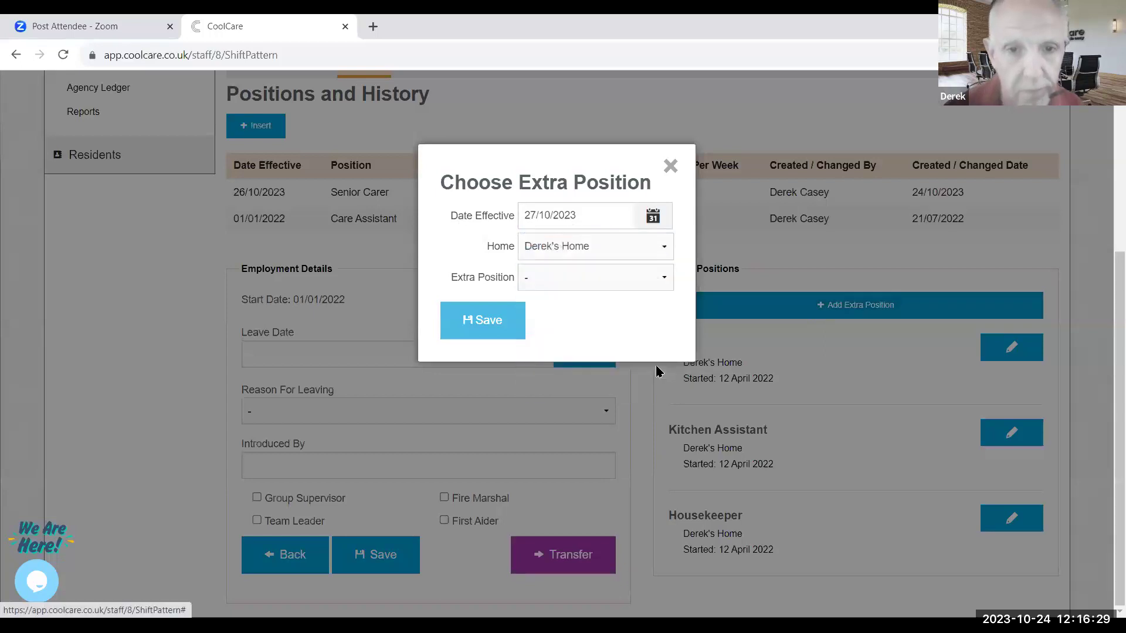
click(658, 275)
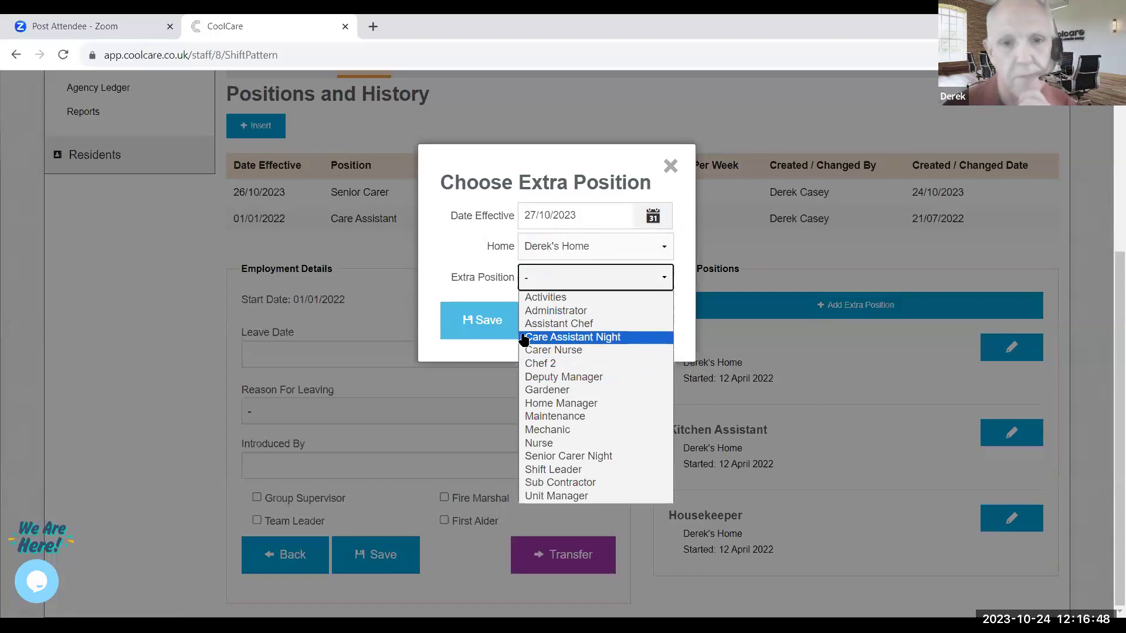
click(587, 339)
click(492, 322)
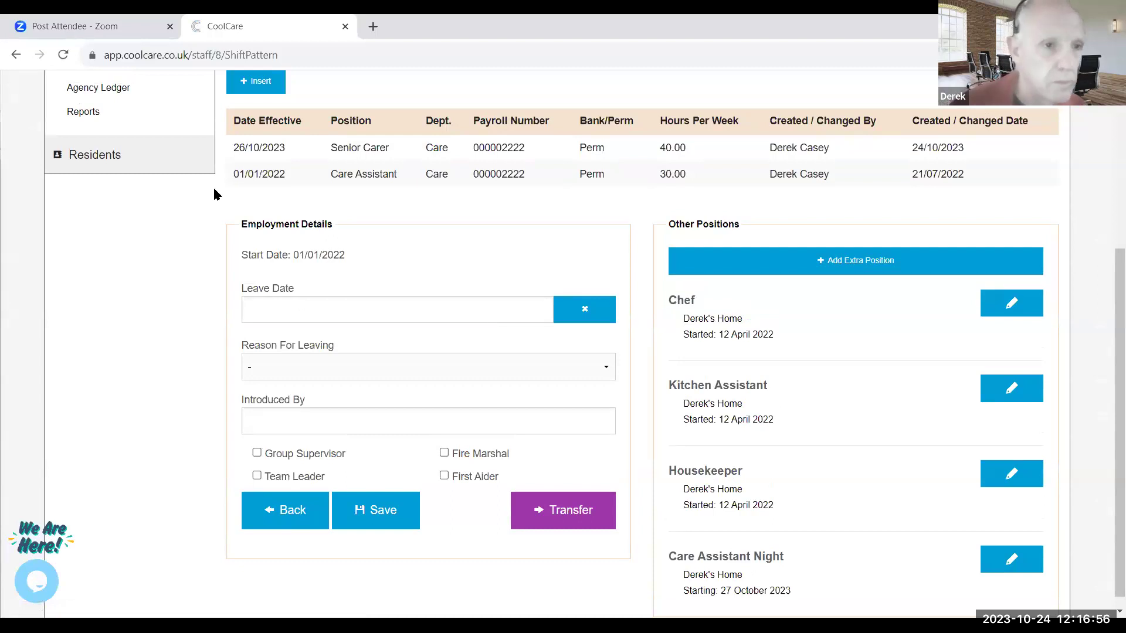
Open the staff rota and expand Care Days to show the day shifts around 29 October.
scroll(123, 148, up, 2)
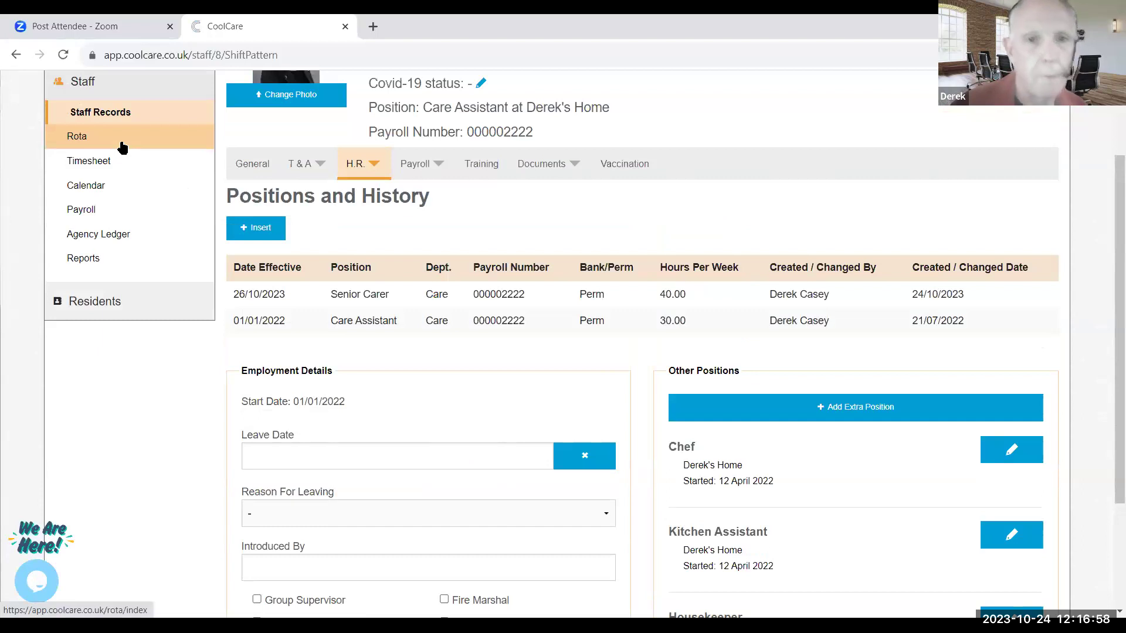
click(123, 147)
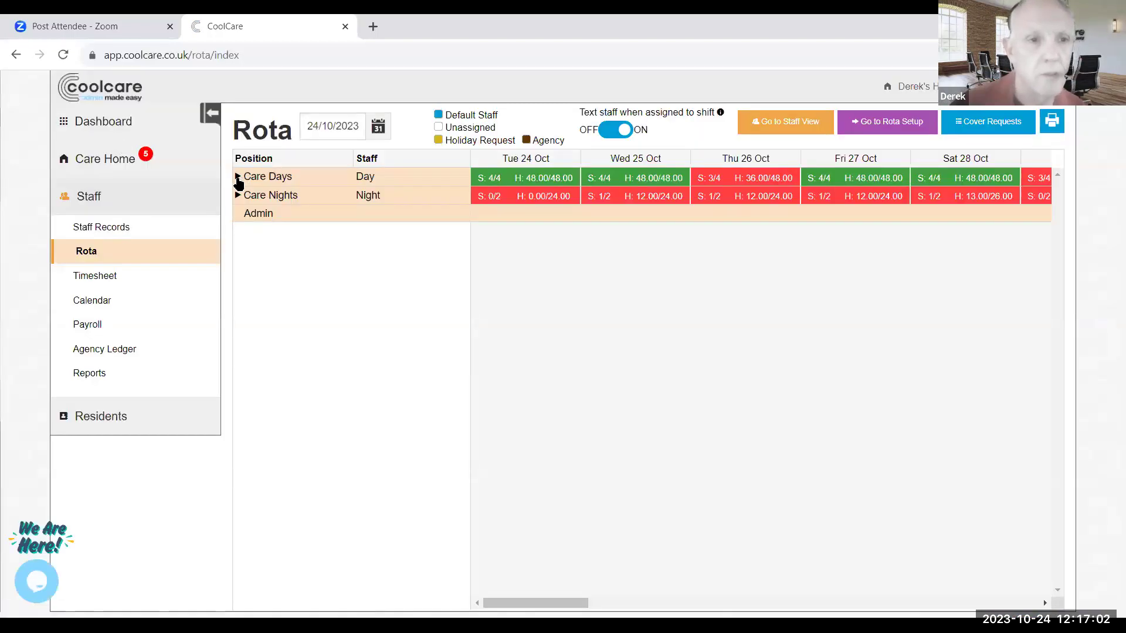
click(237, 177)
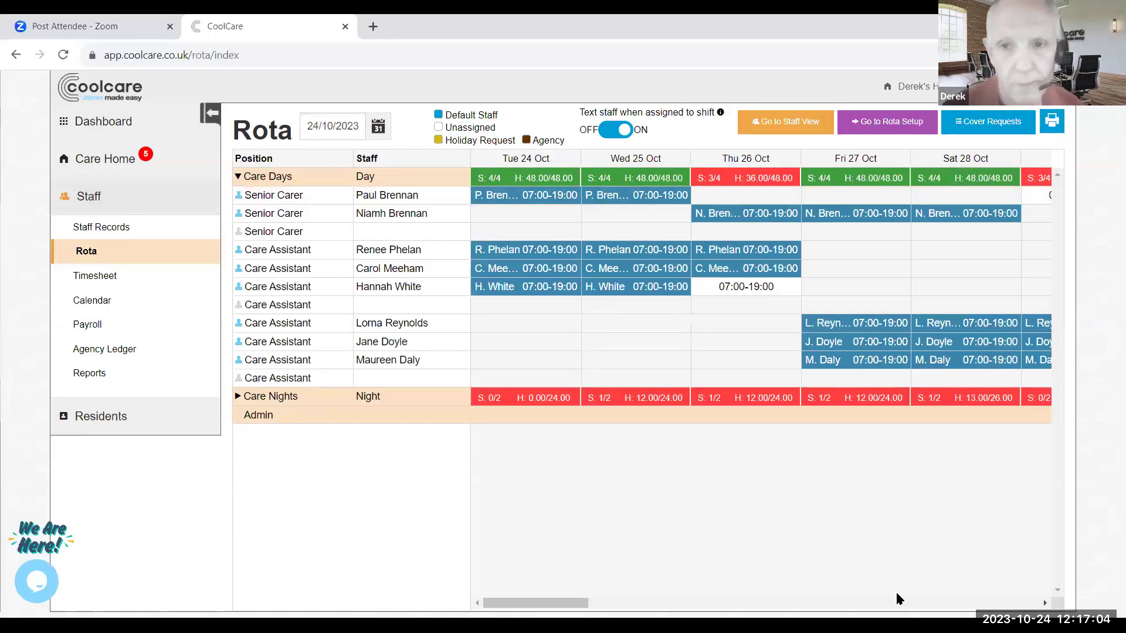
drag(575, 603, 645, 599)
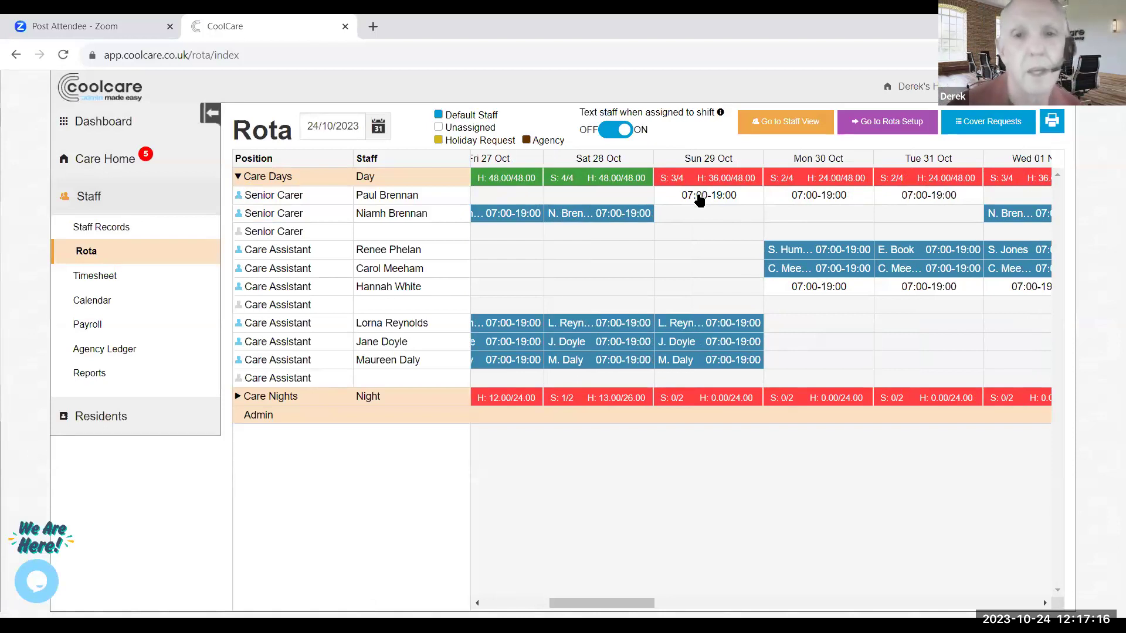
Assign the newly promoted Senior Carer to the vacant 07:00-19:00 Senior Carer day shift on 29/10/2023.
click(700, 197)
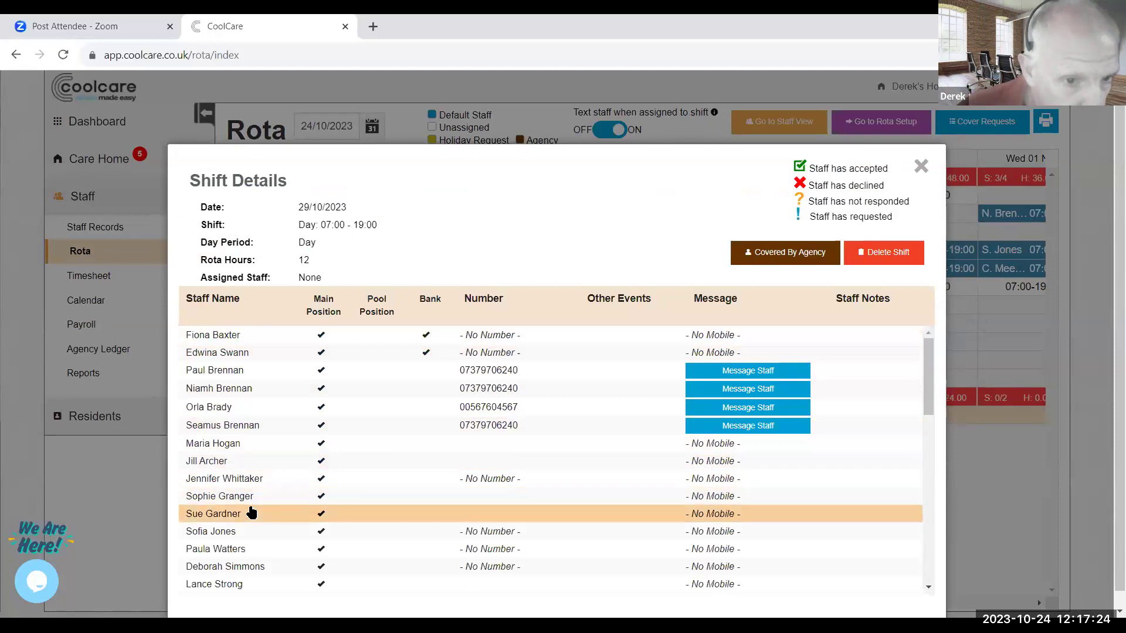
scroll(252, 508, down, 1)
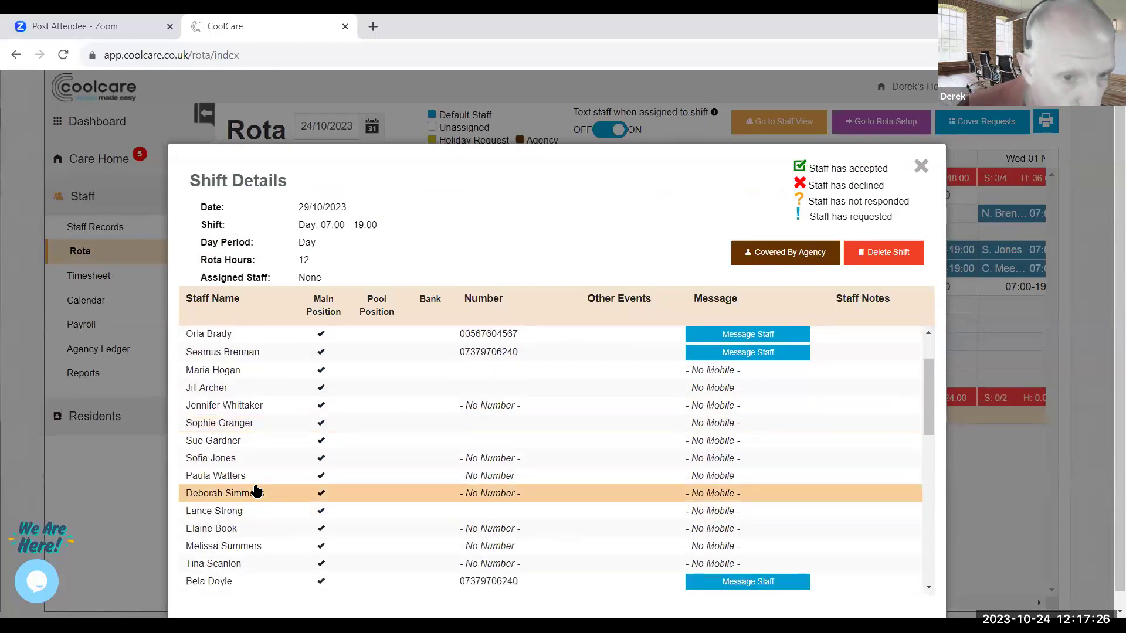
scroll(254, 486, down, 2)
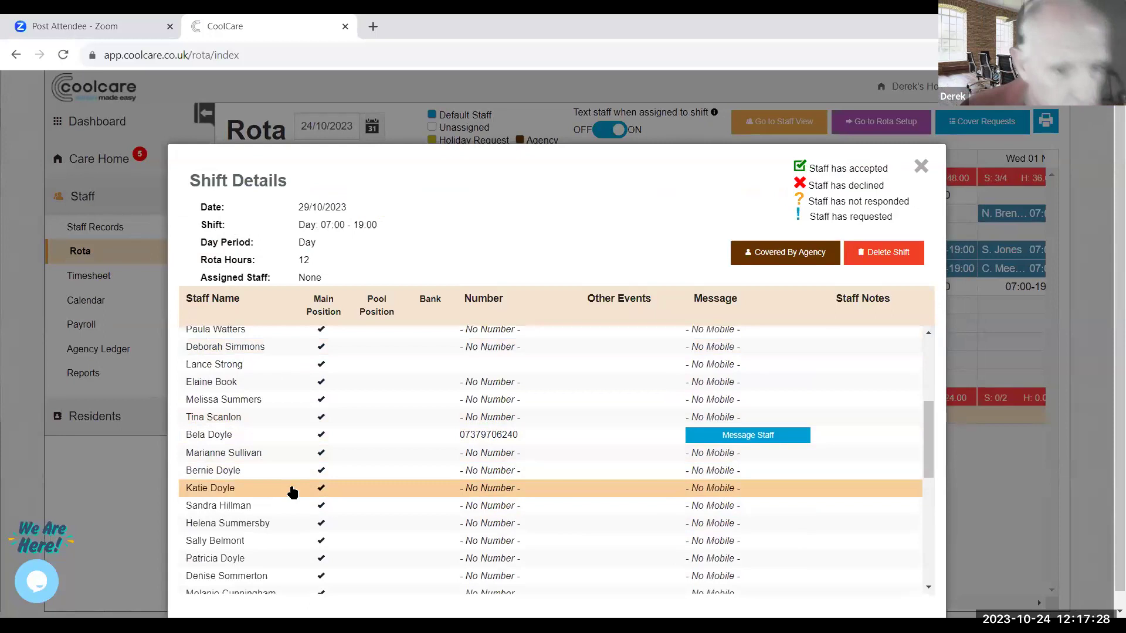
scroll(290, 492, down, 1)
scroll(264, 492, down, 1)
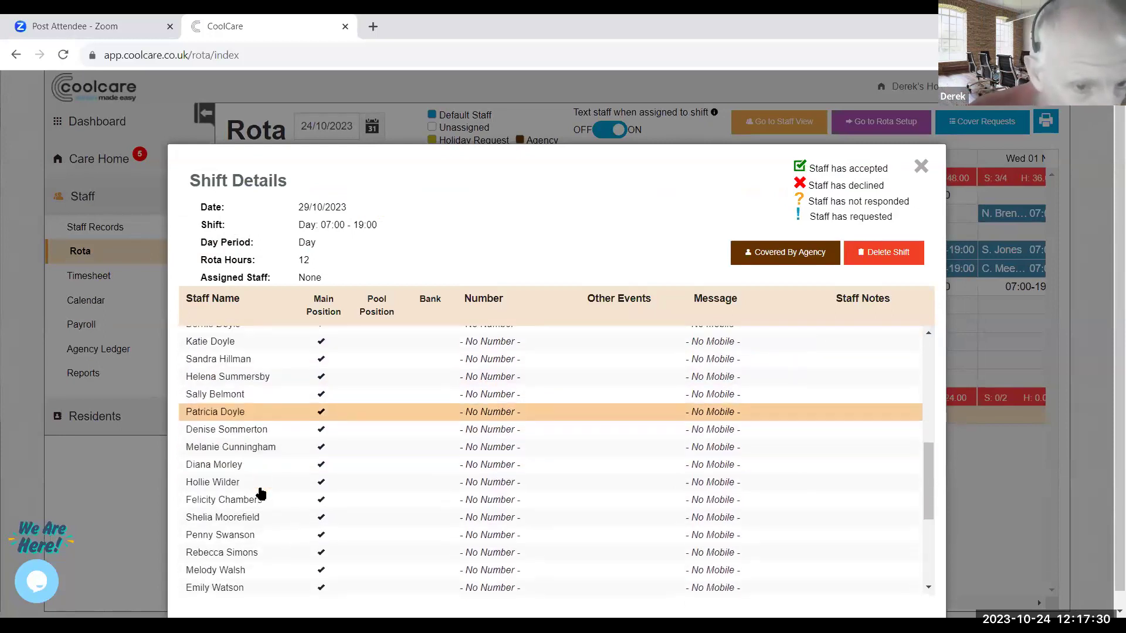
scroll(261, 494, down, 1)
scroll(261, 494, down, 2)
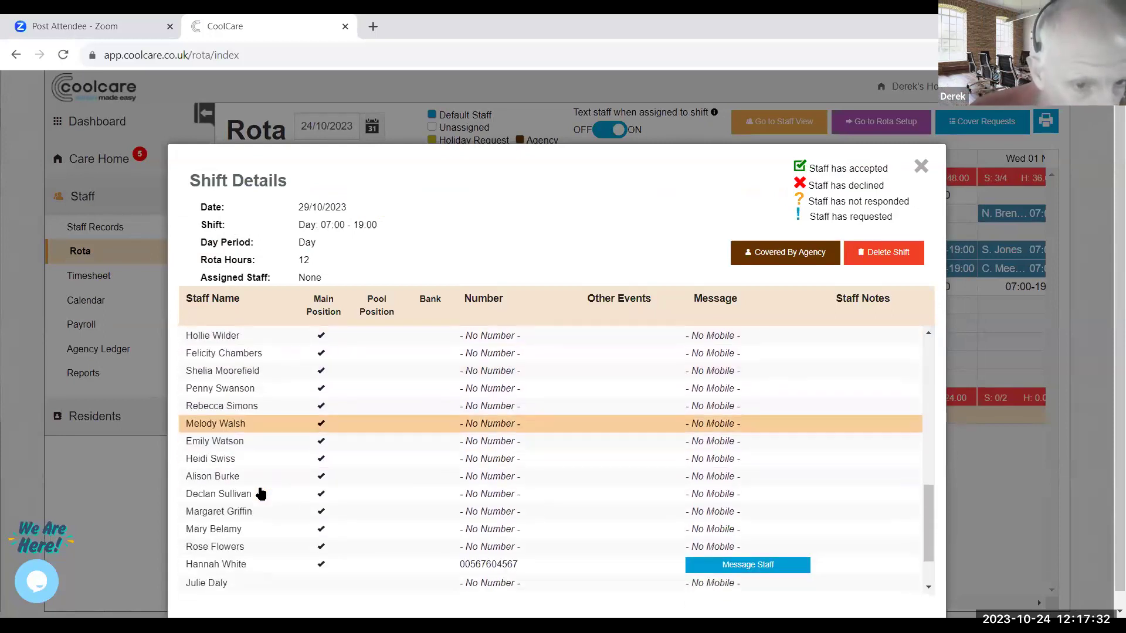
scroll(261, 494, down, 1)
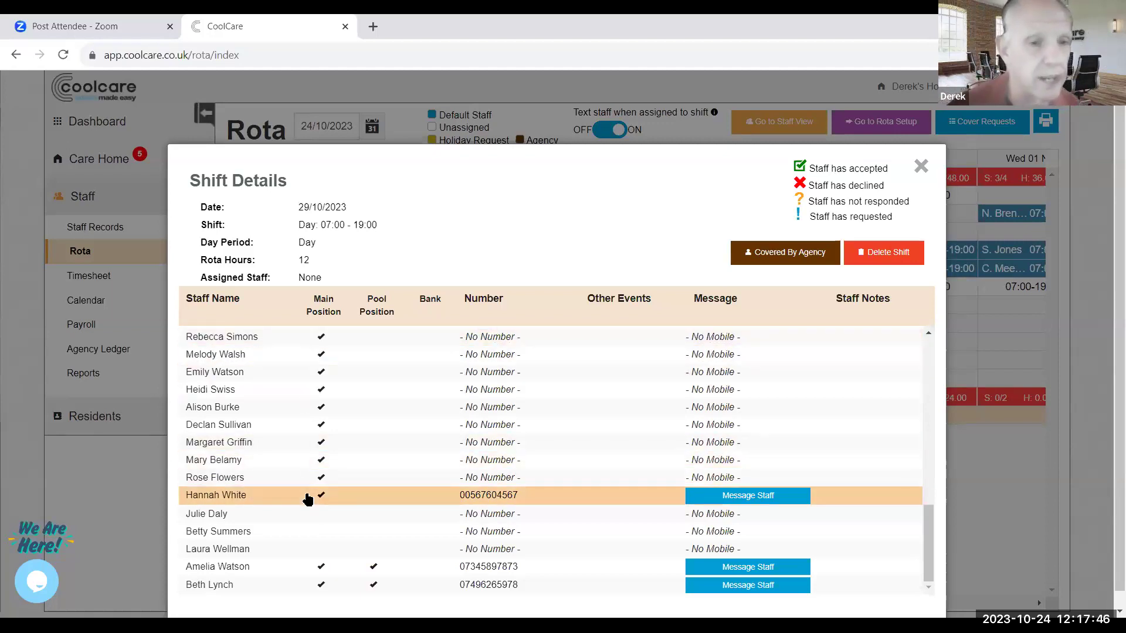
click(307, 498)
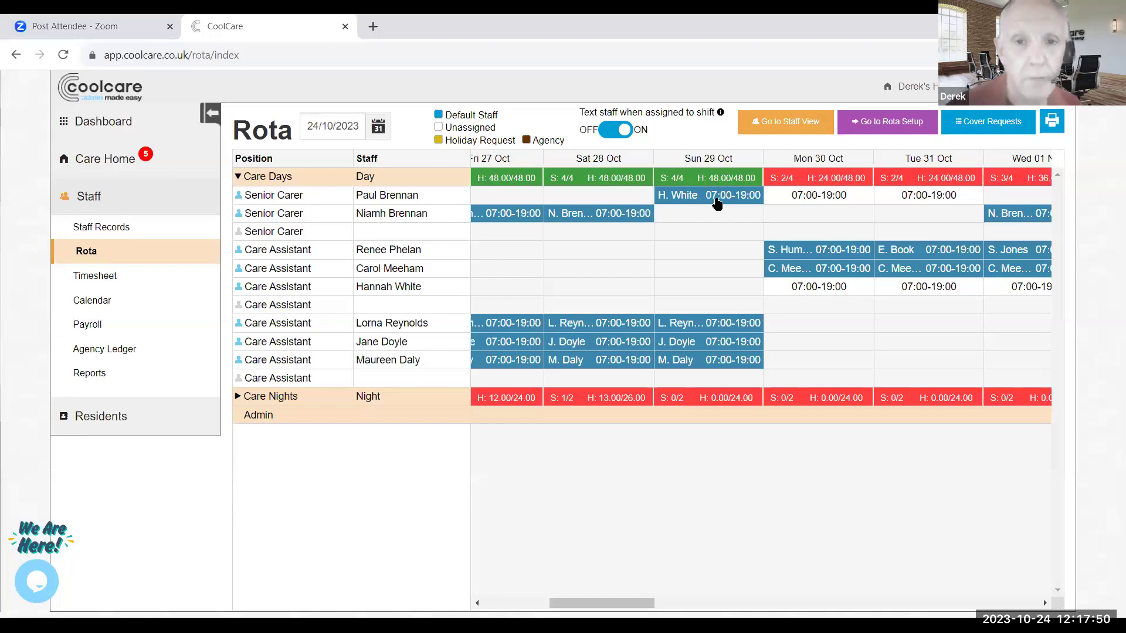
Assign the newly promoted Senior Carer to the first Senior Carer day shift pattern, starting 30/10/2023.
click(446, 203)
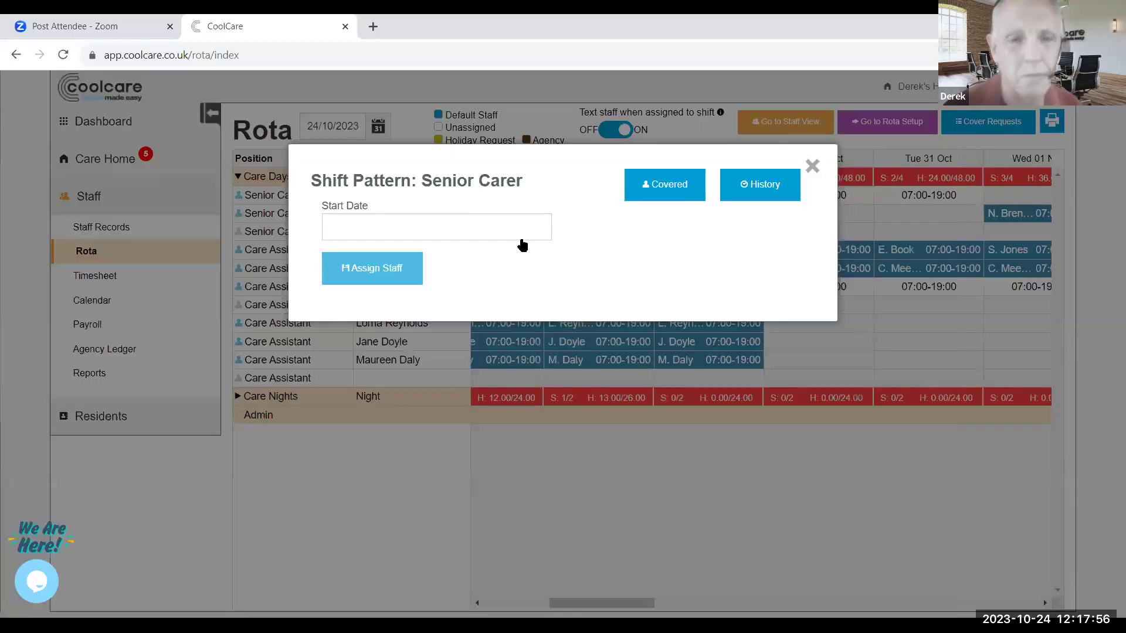
click(354, 231)
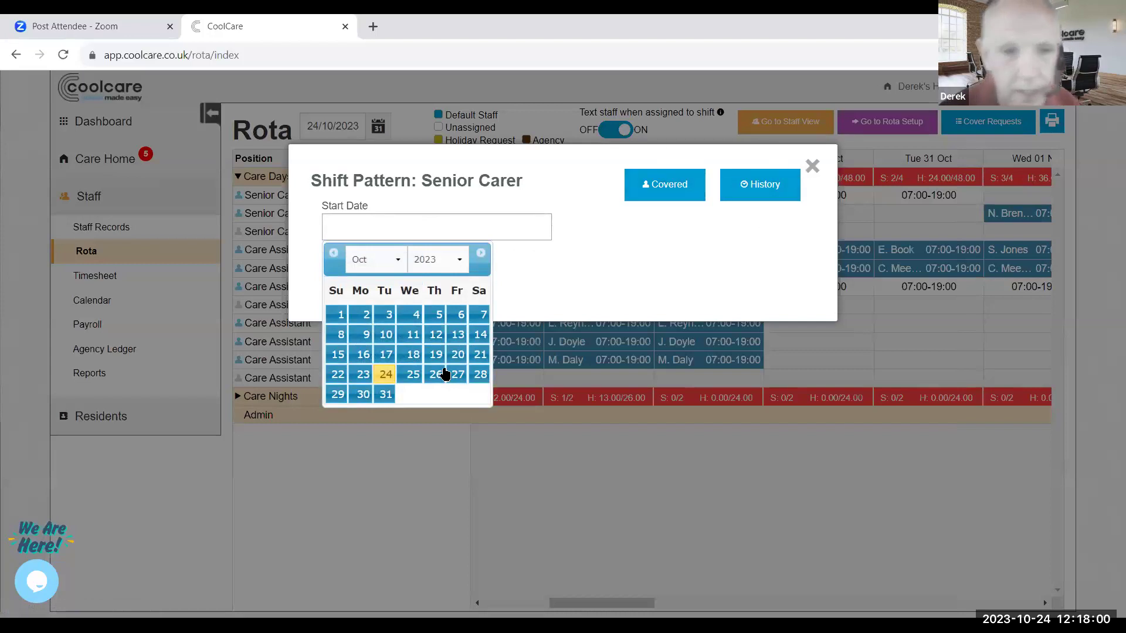
click(363, 395)
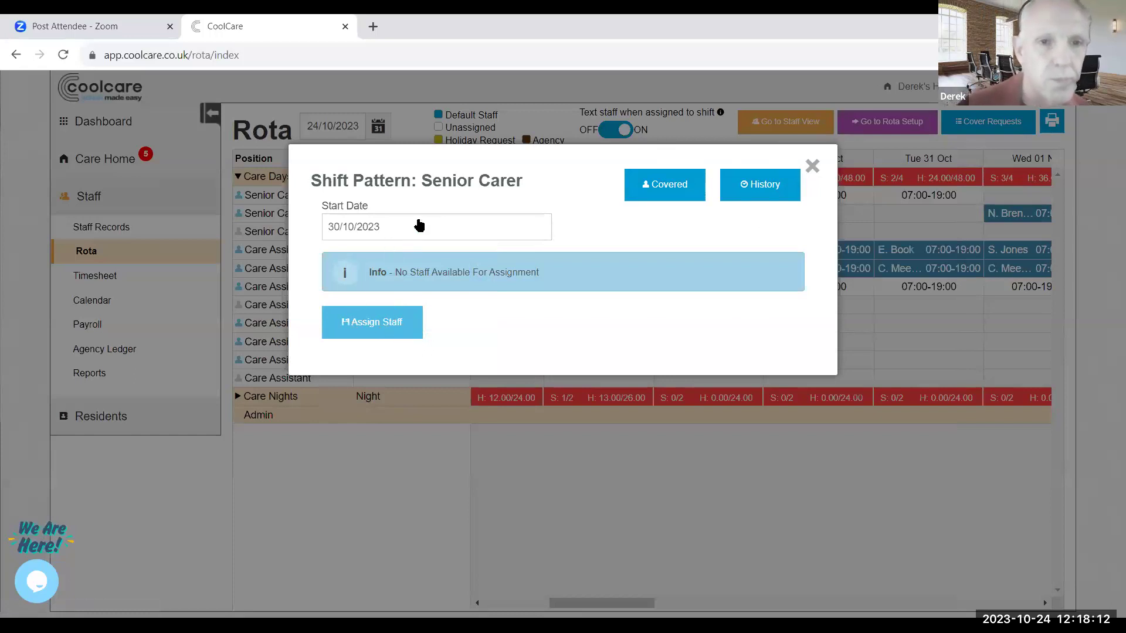
scroll(387, 360, down, 2)
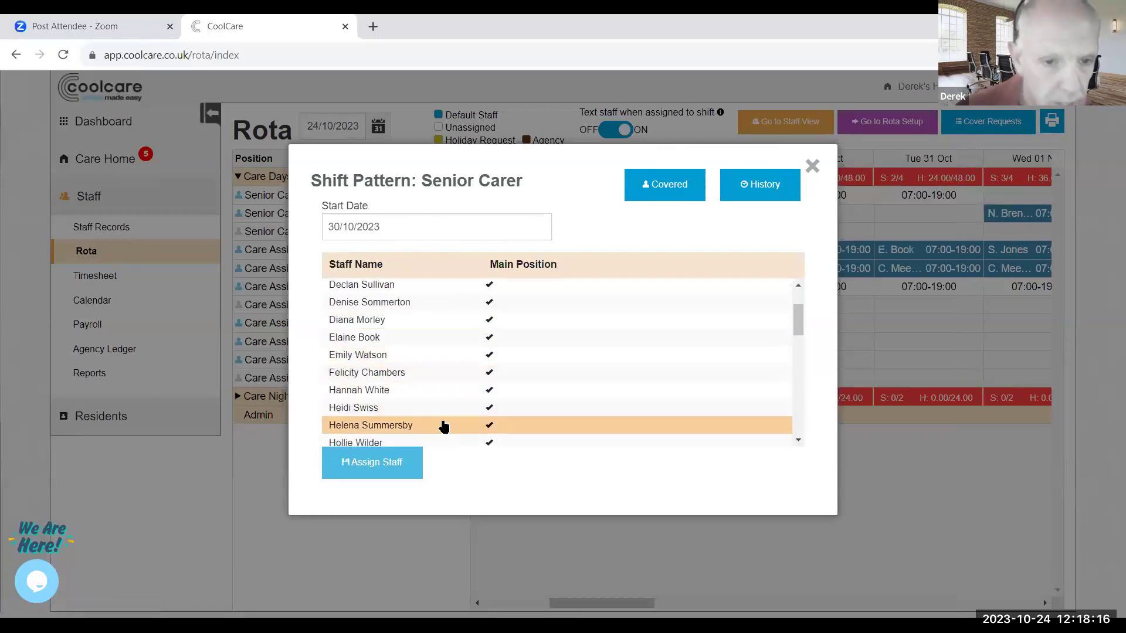
click(359, 392)
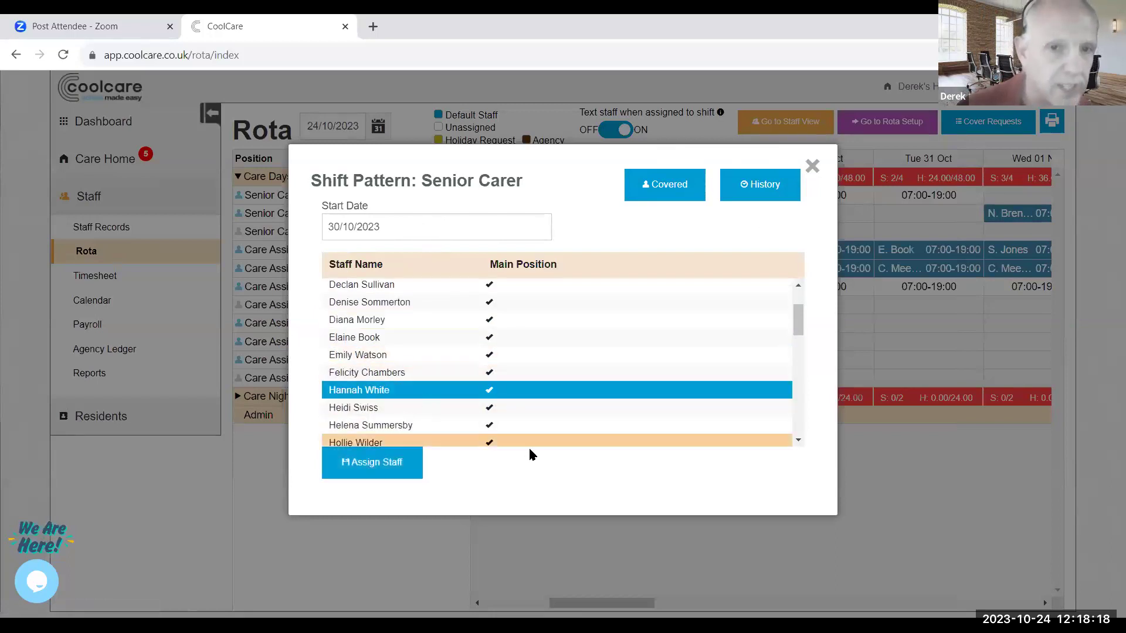
click(387, 469)
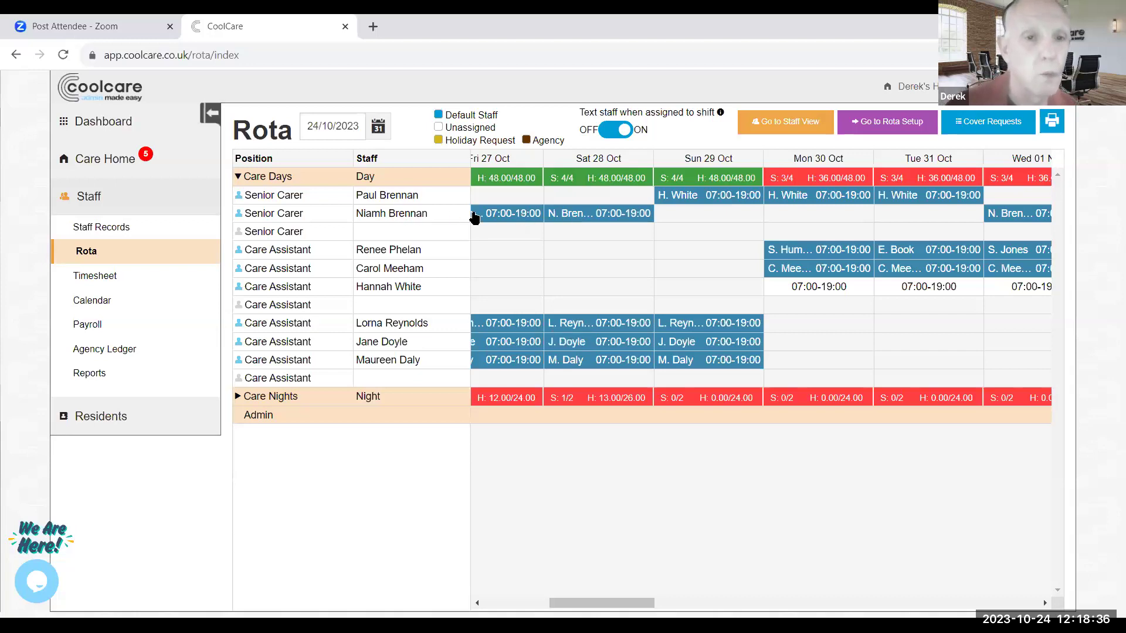
mouse_move(578, 603)
mouse_down()
mouse_move(604, 607)
mouse_move(578, 606)
mouse_up()
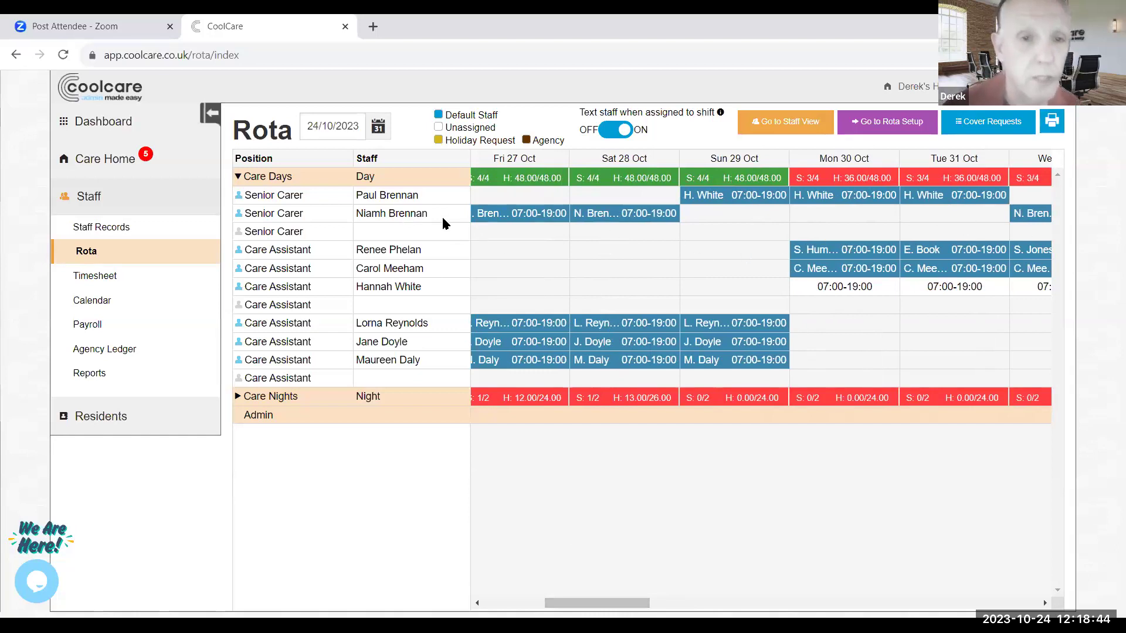
click(478, 214)
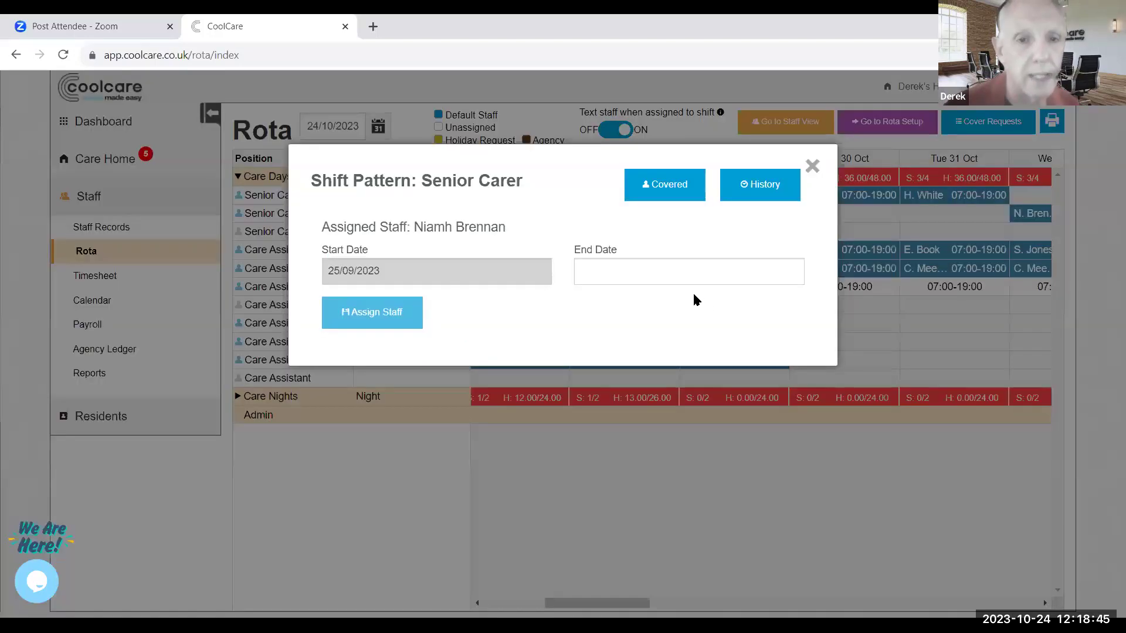
click(655, 285)
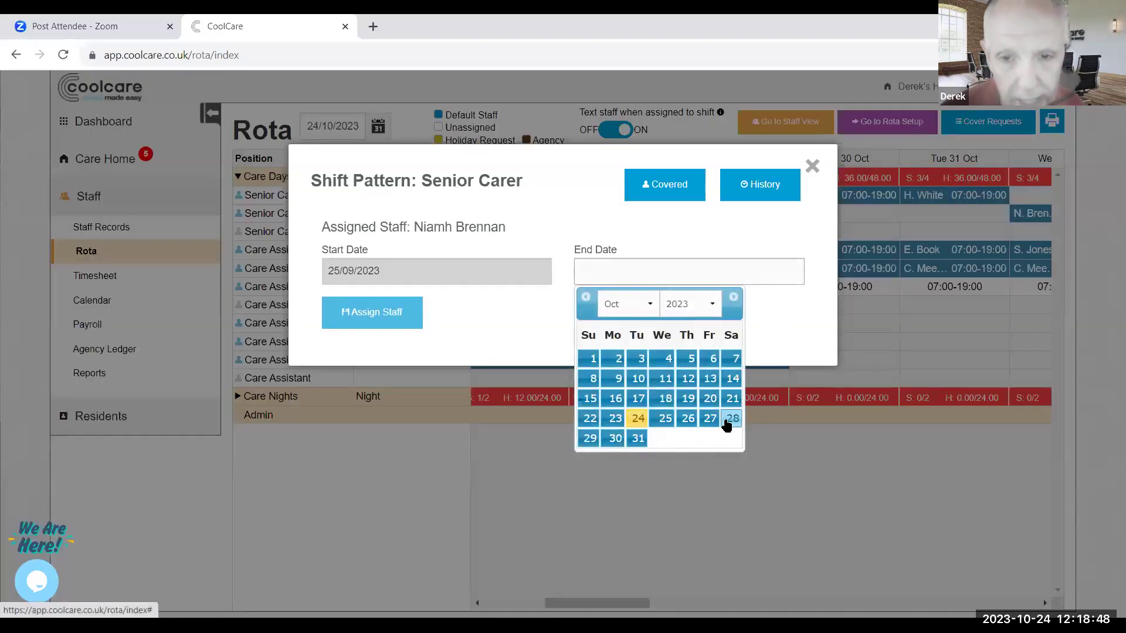
click(727, 423)
click(654, 270)
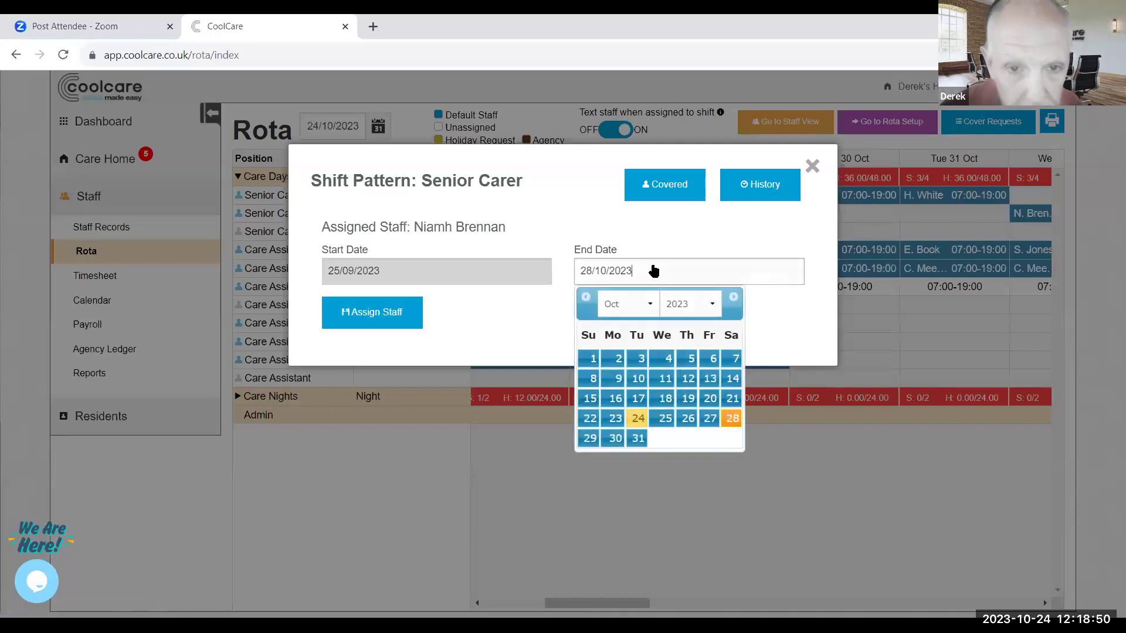
click(730, 419)
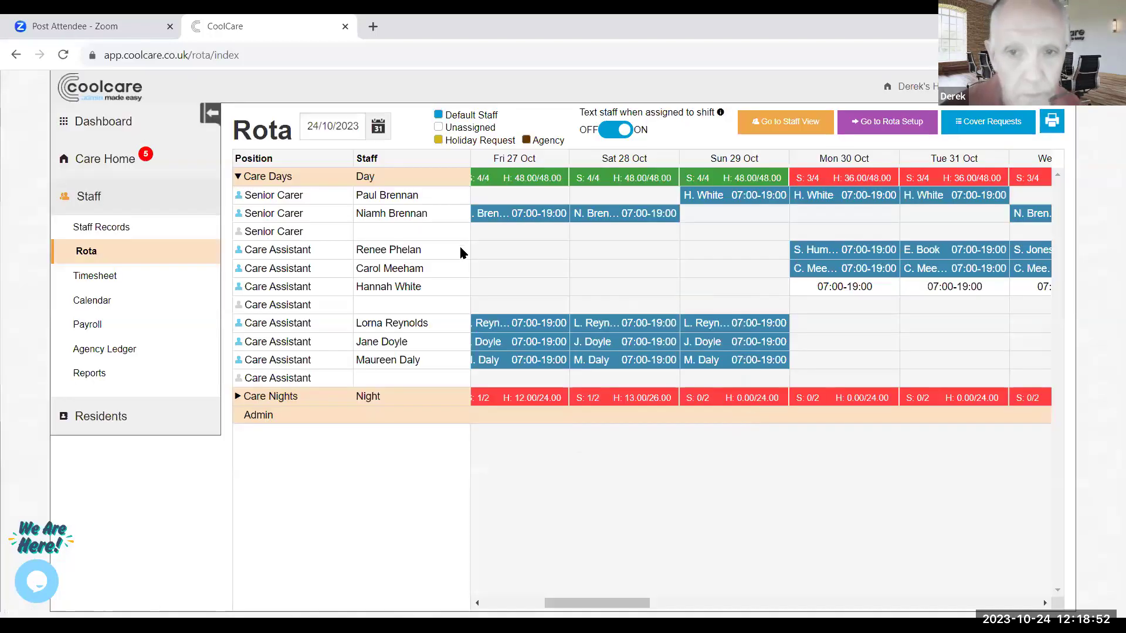
End the current staff assignment on the second Senior Carer day shift pattern with end date 28/10/2023 and save it.
click(455, 213)
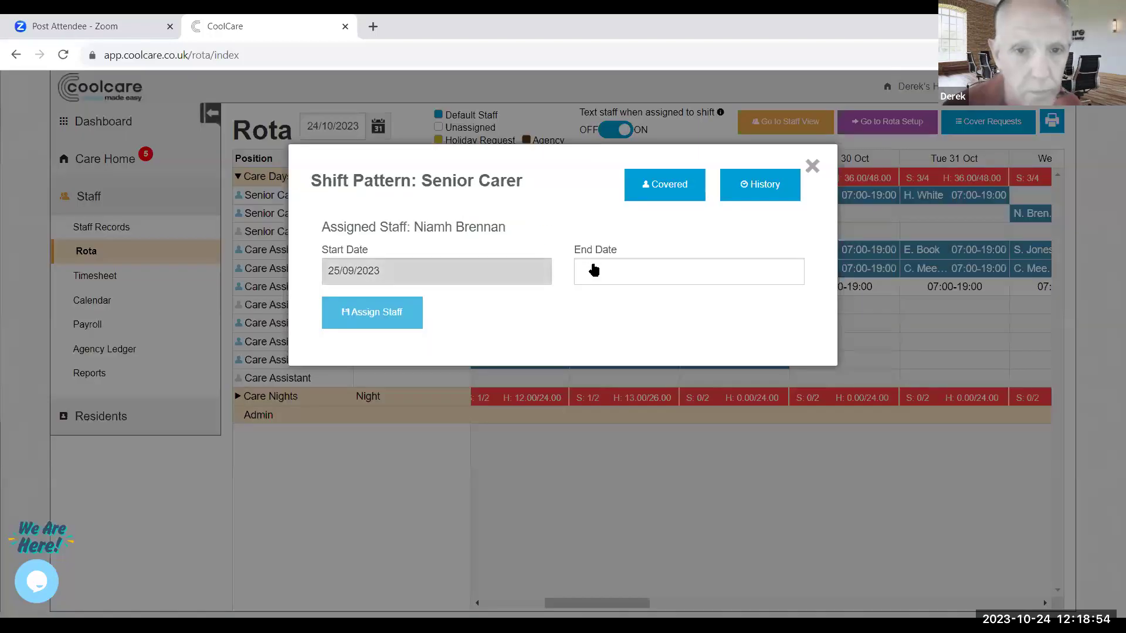
click(593, 269)
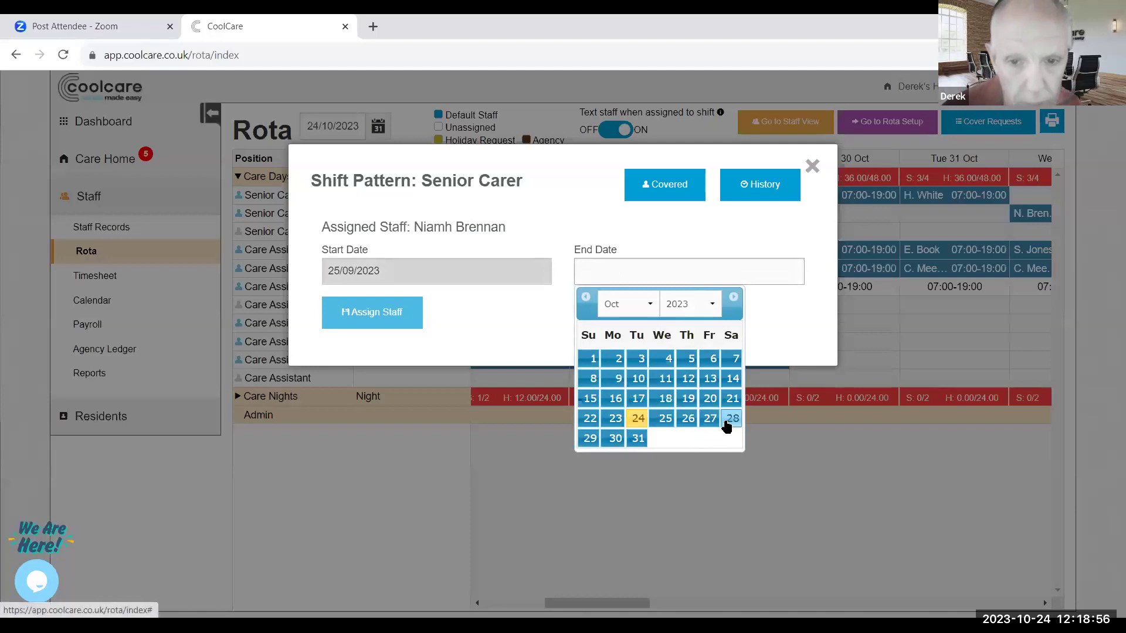
click(727, 422)
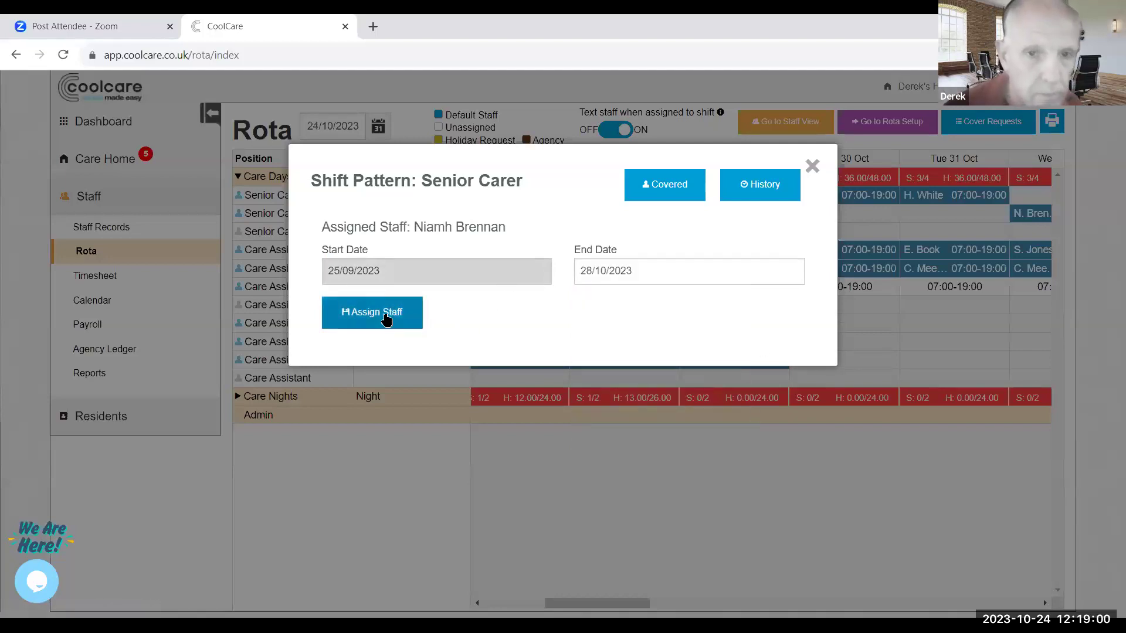
click(385, 320)
Check which staff can take the second Senior Carer day pattern from 01/11/2023, closing it without assigning anyone.
drag(621, 598, 671, 603)
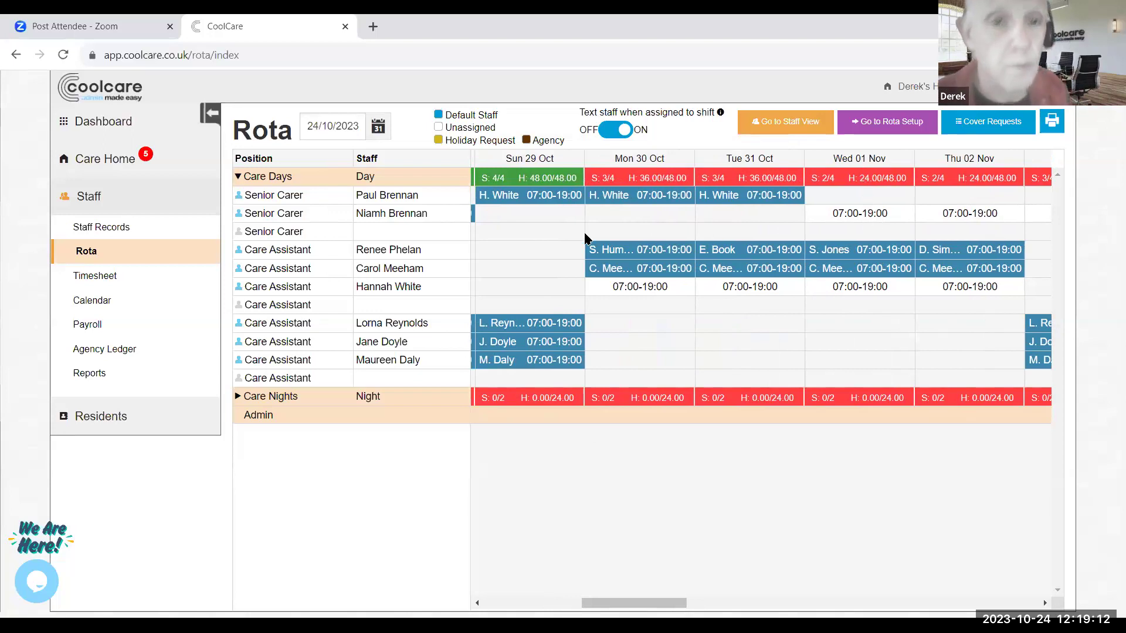
click(457, 214)
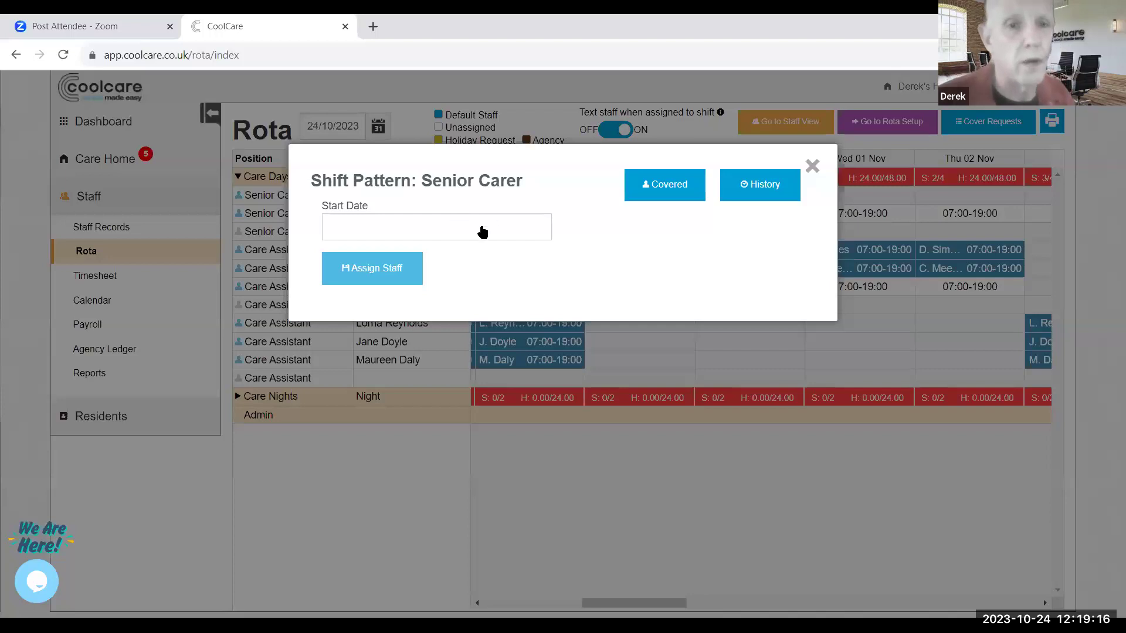
click(482, 232)
click(482, 254)
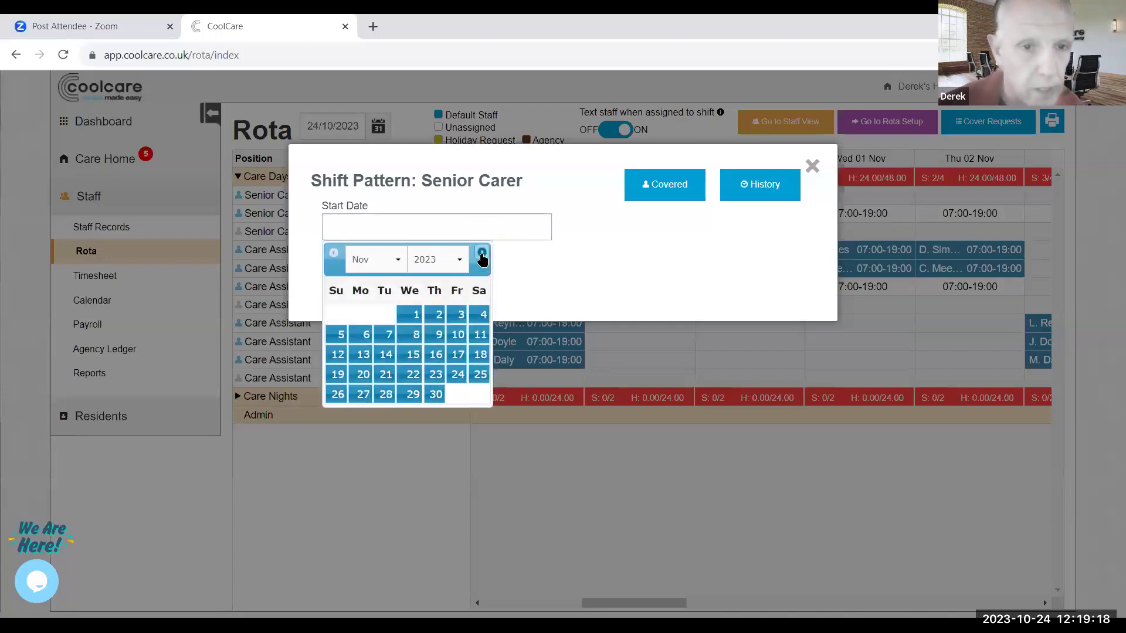
click(413, 315)
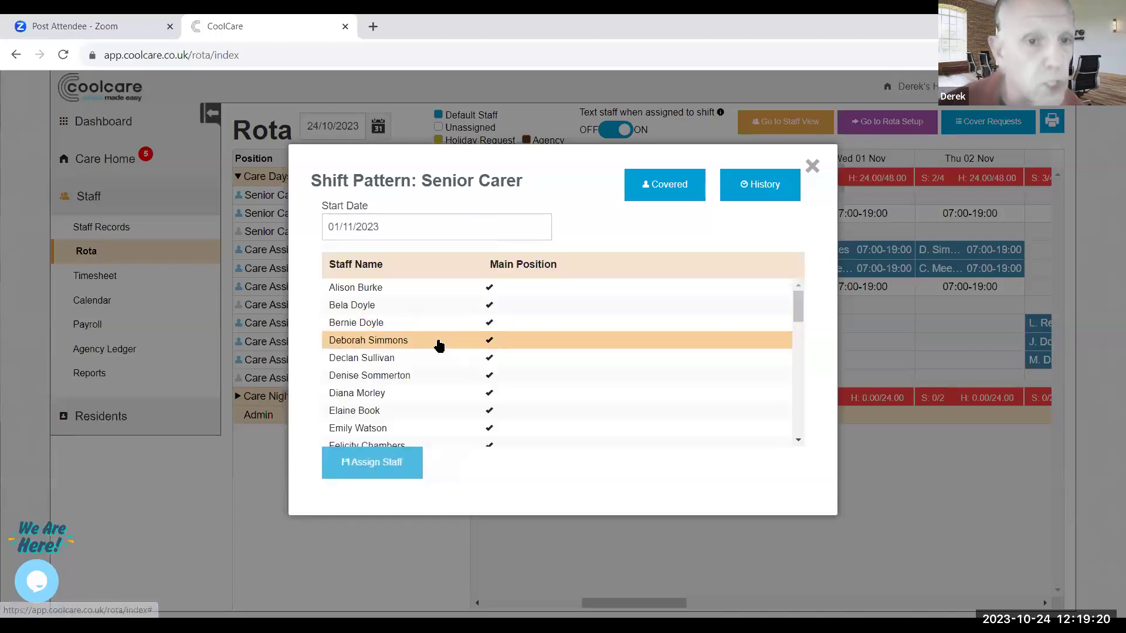
scroll(439, 346, down, 1)
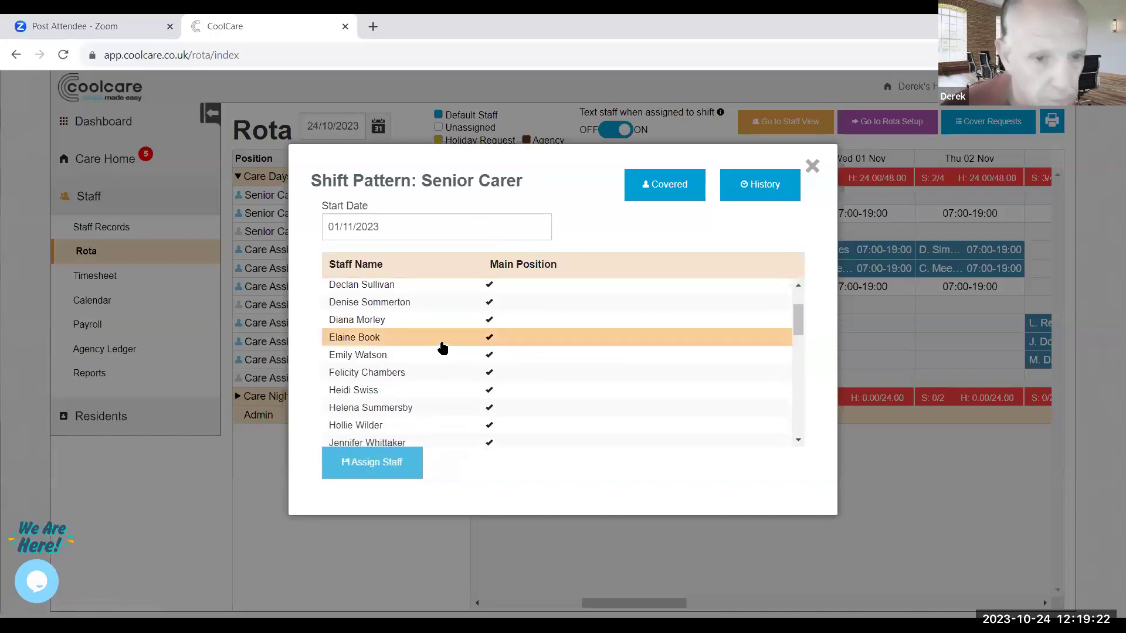
scroll(441, 346, down, 2)
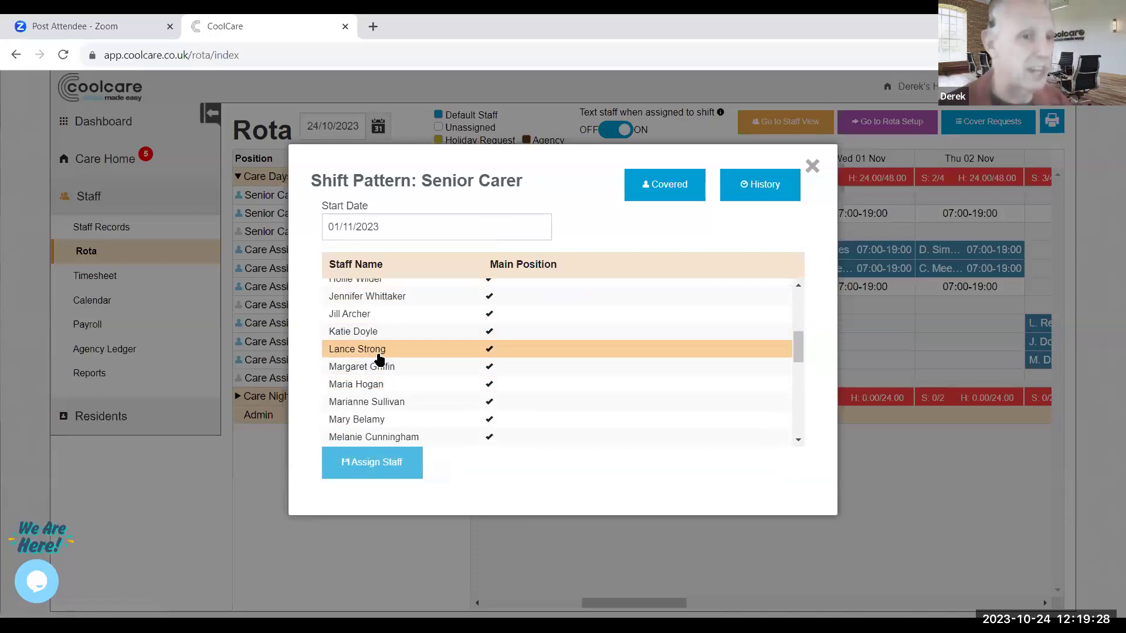
click(811, 167)
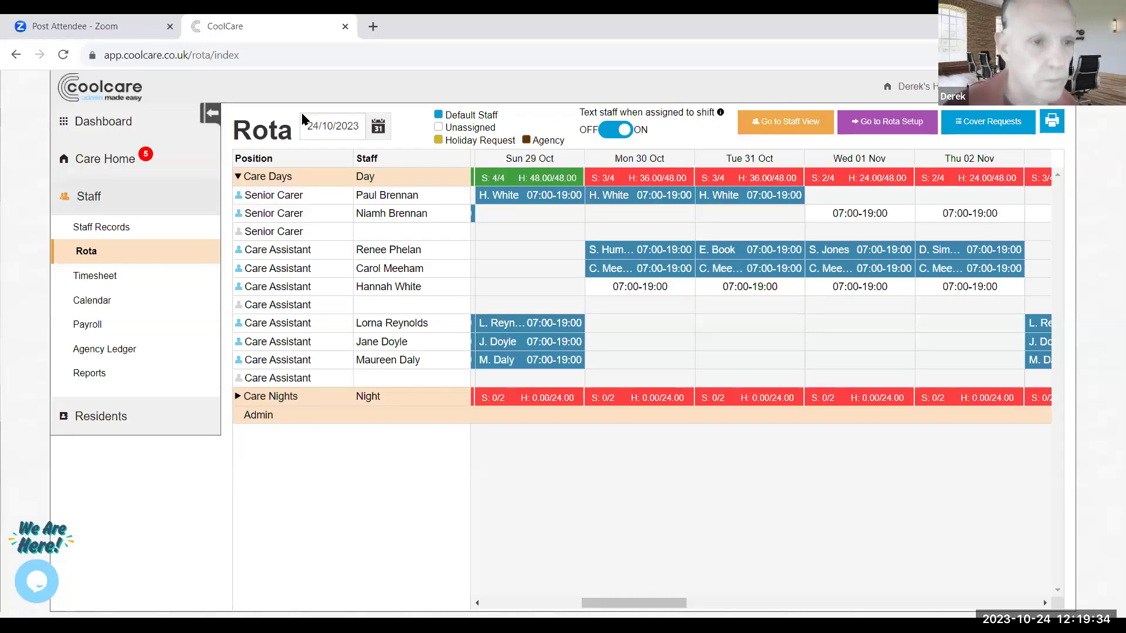
Search the staff records by forename for the first Care Assistant rostered on 27-29 October days and open their record.
click(102, 227)
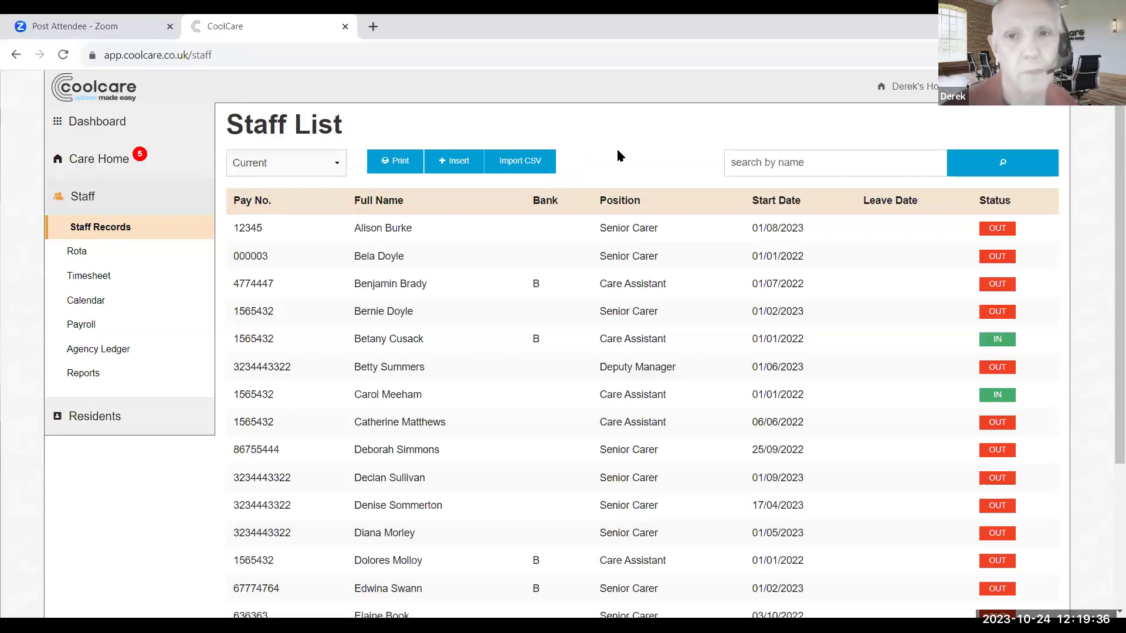
click(830, 157)
text(lorna)
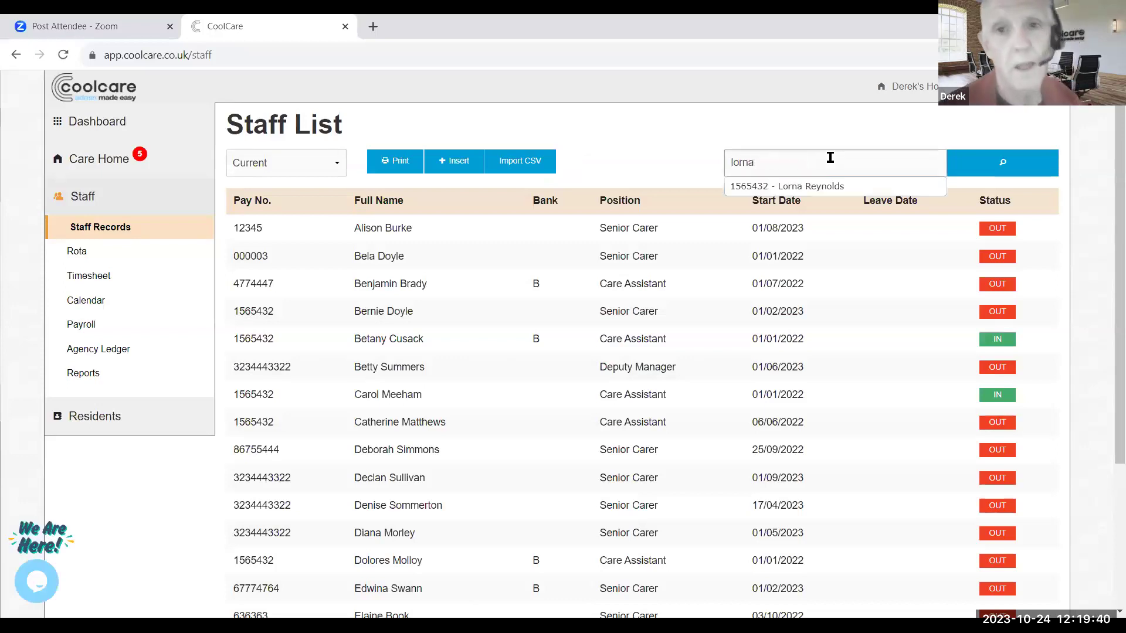
click(830, 187)
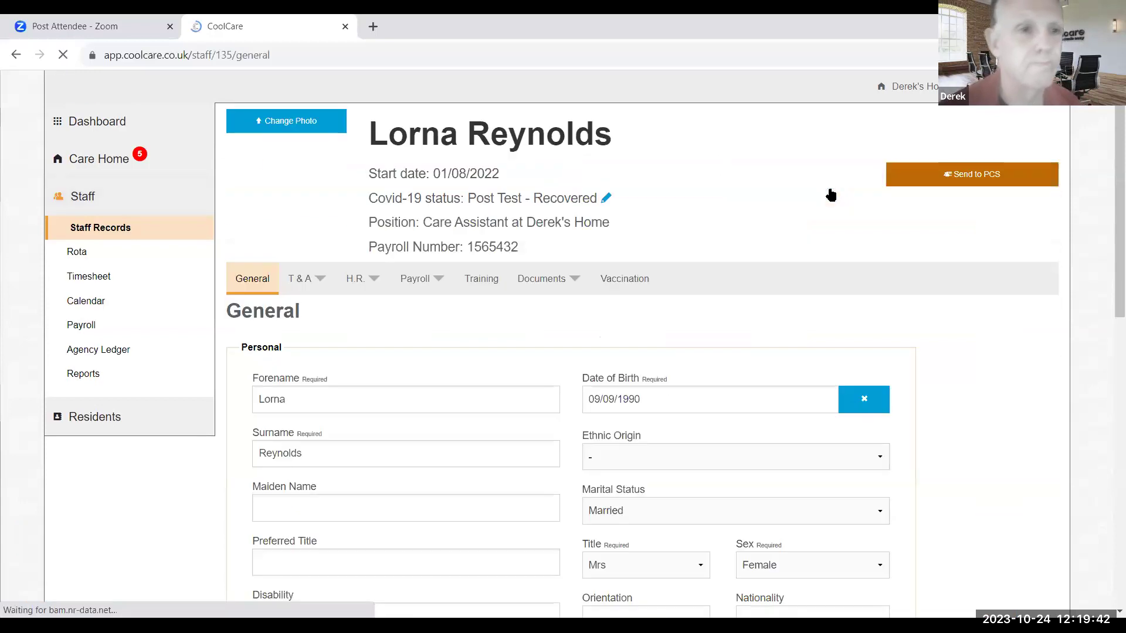
Start a new position and hours record for the Care Assistant with position Senior Carer, effective 30/10/2023.
click(352, 287)
click(360, 482)
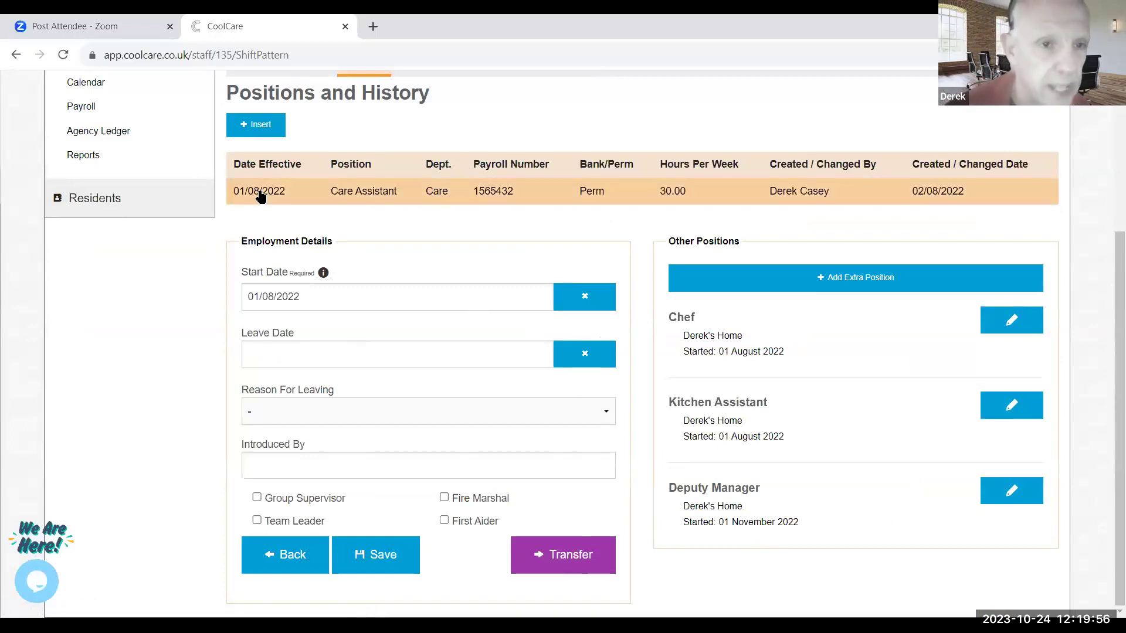
click(263, 130)
click(314, 410)
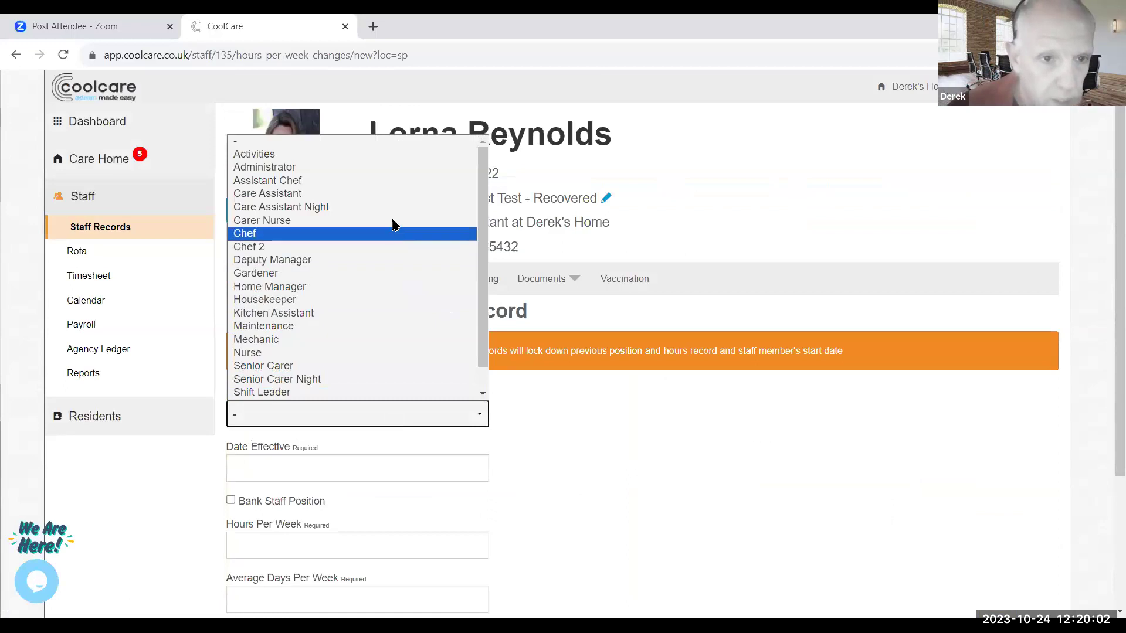
click(380, 368)
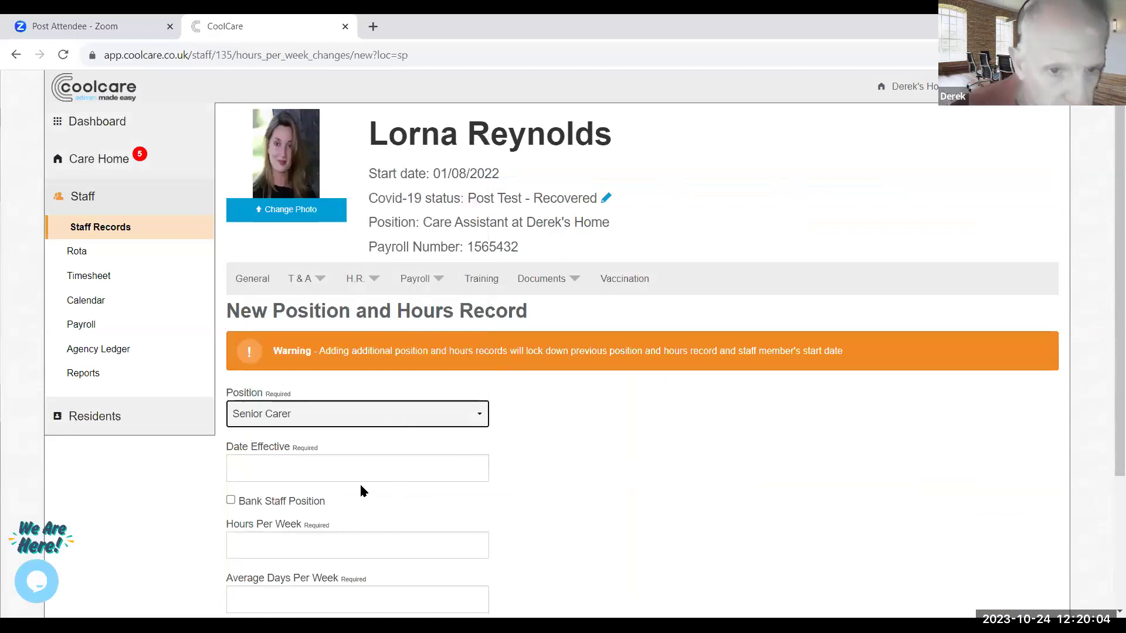
click(349, 472)
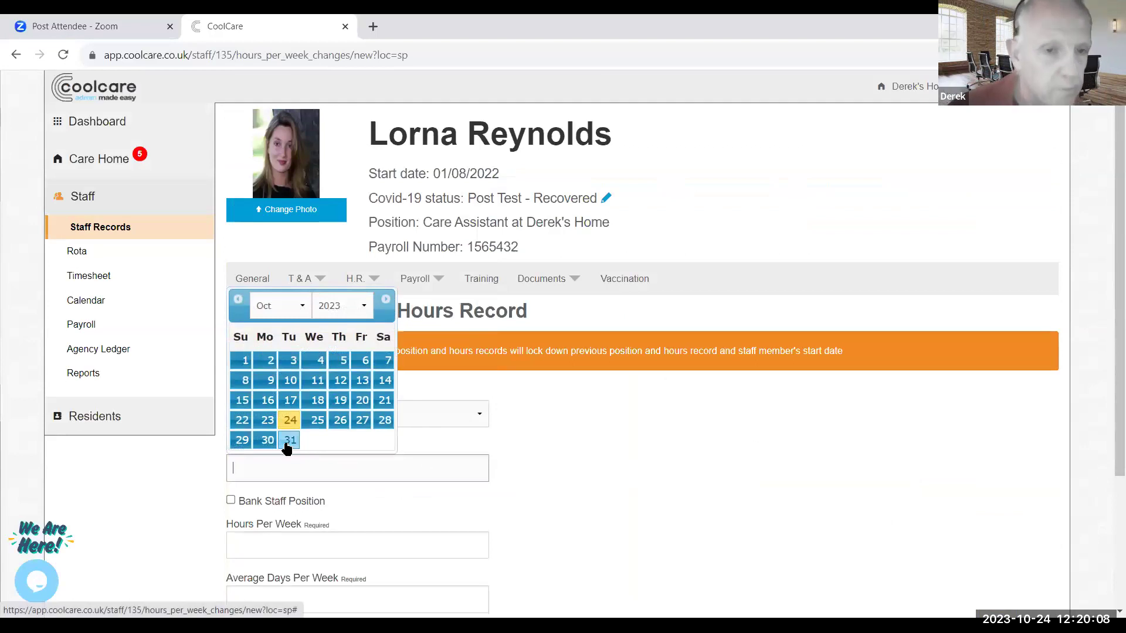
click(266, 440)
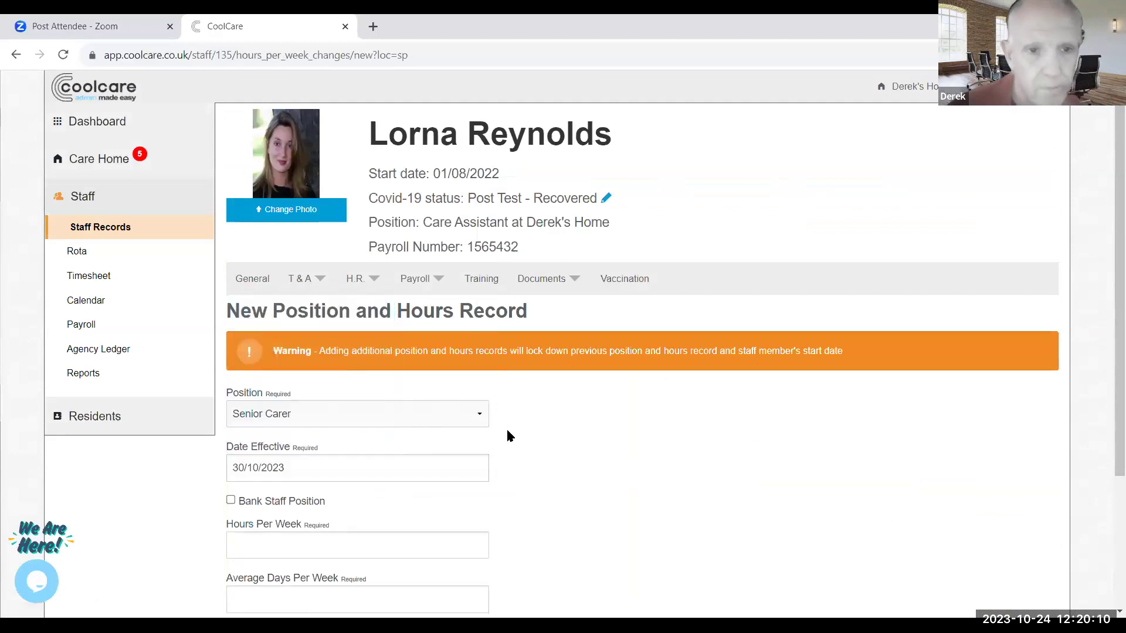
Set 40 hours per week, 5 average days and 28 days' holiday entitlement, then save the record and accept the contract change.
scroll(505, 428, down, 2)
click(272, 403)
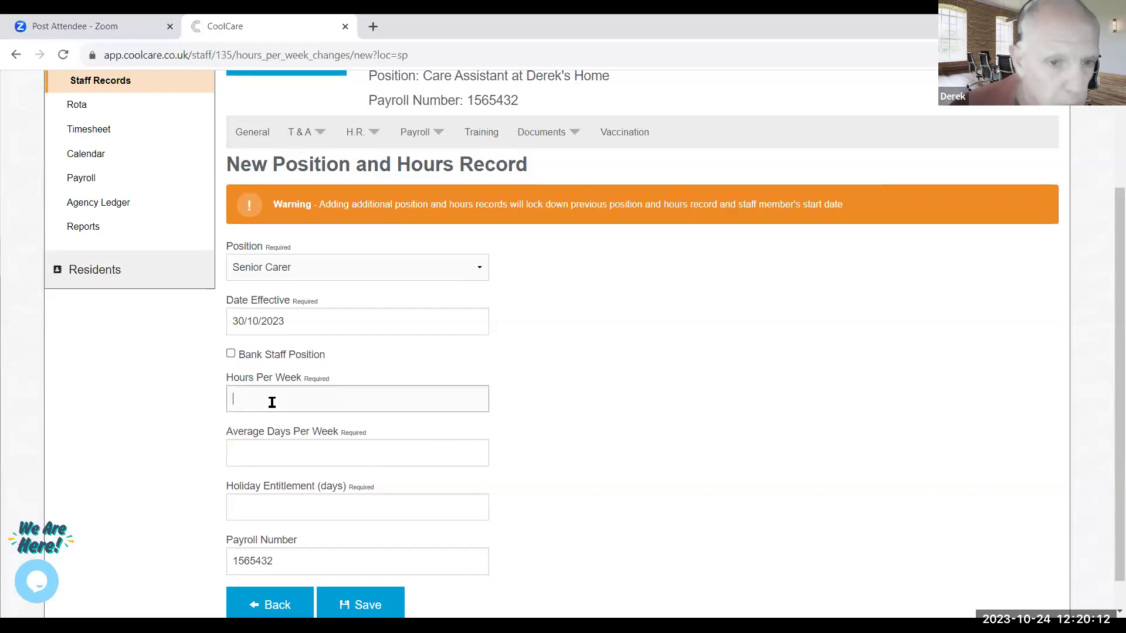
text(40)
click(332, 452)
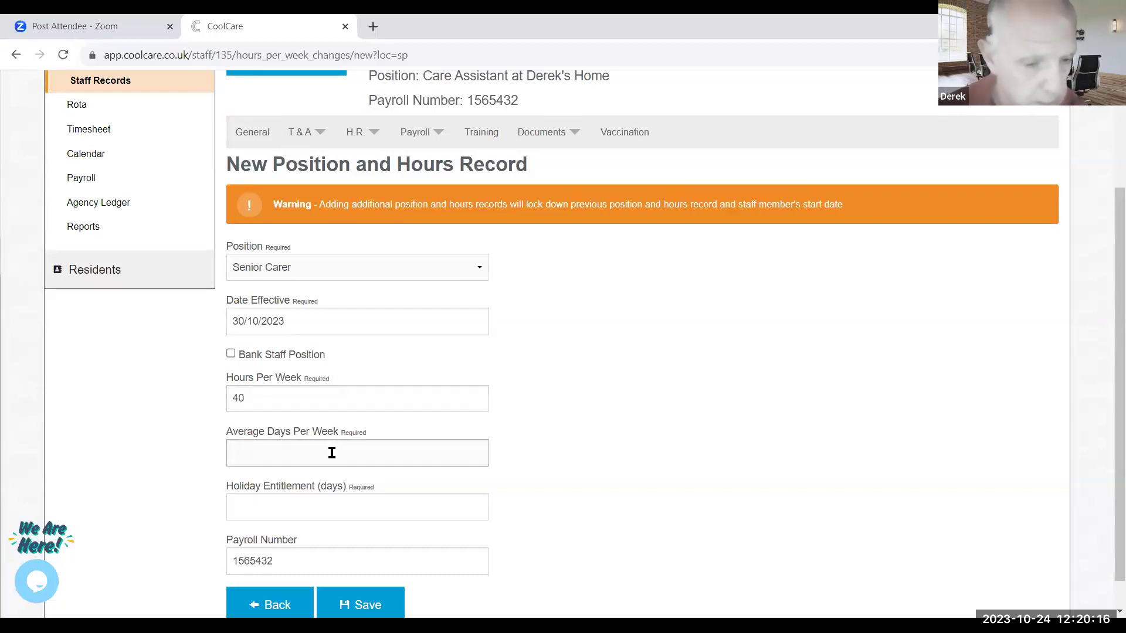
text(5)
click(317, 509)
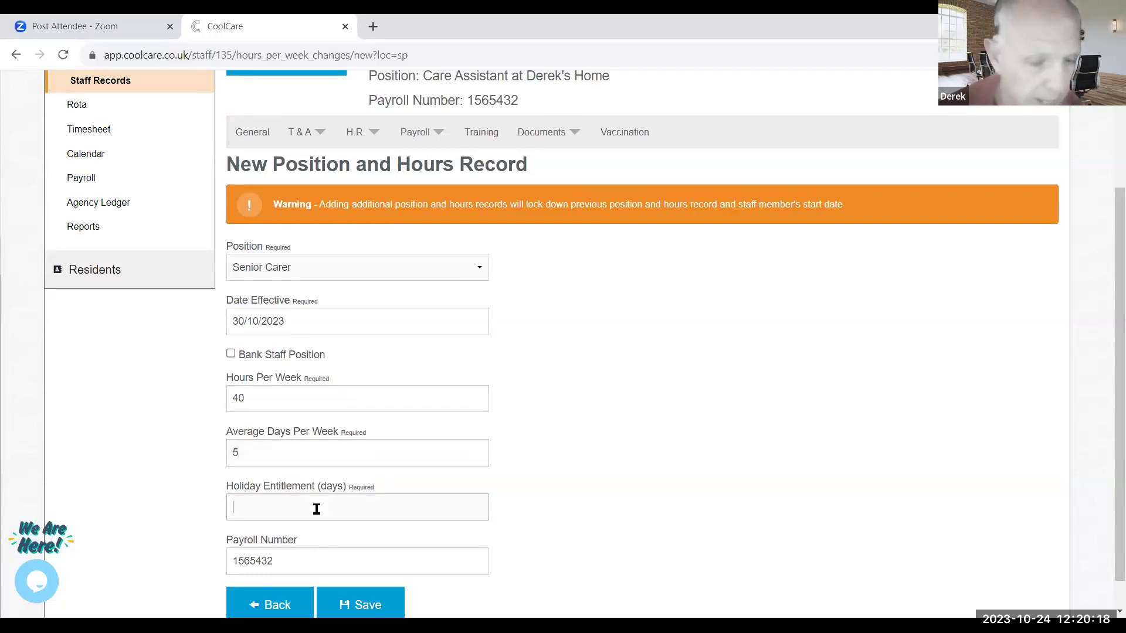
text(28)
scroll(388, 452, down, 1)
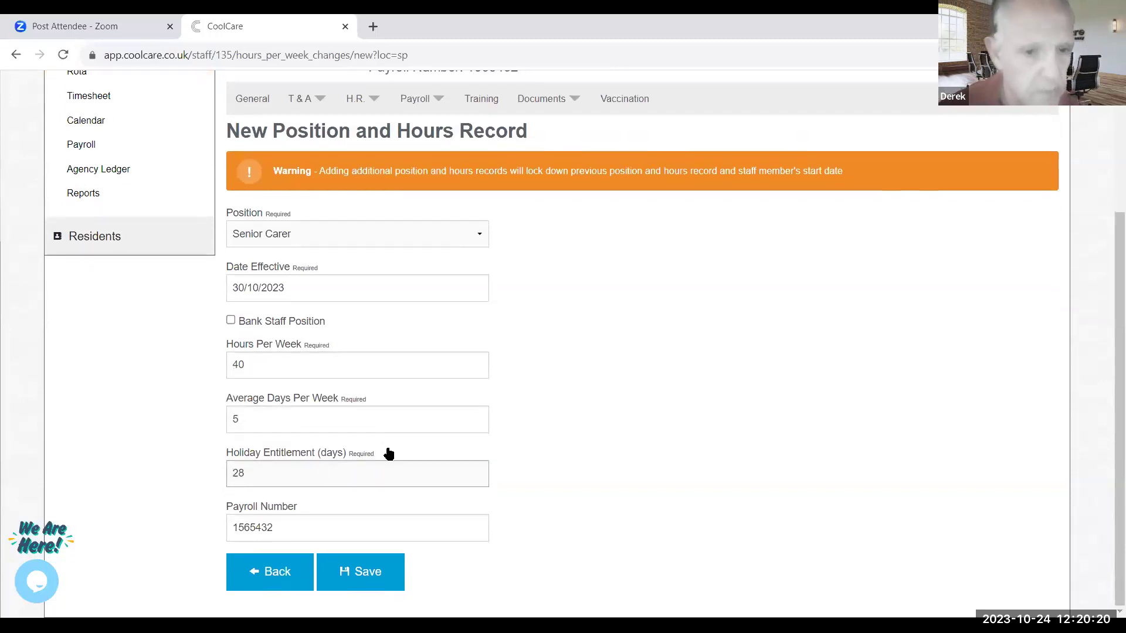
click(366, 584)
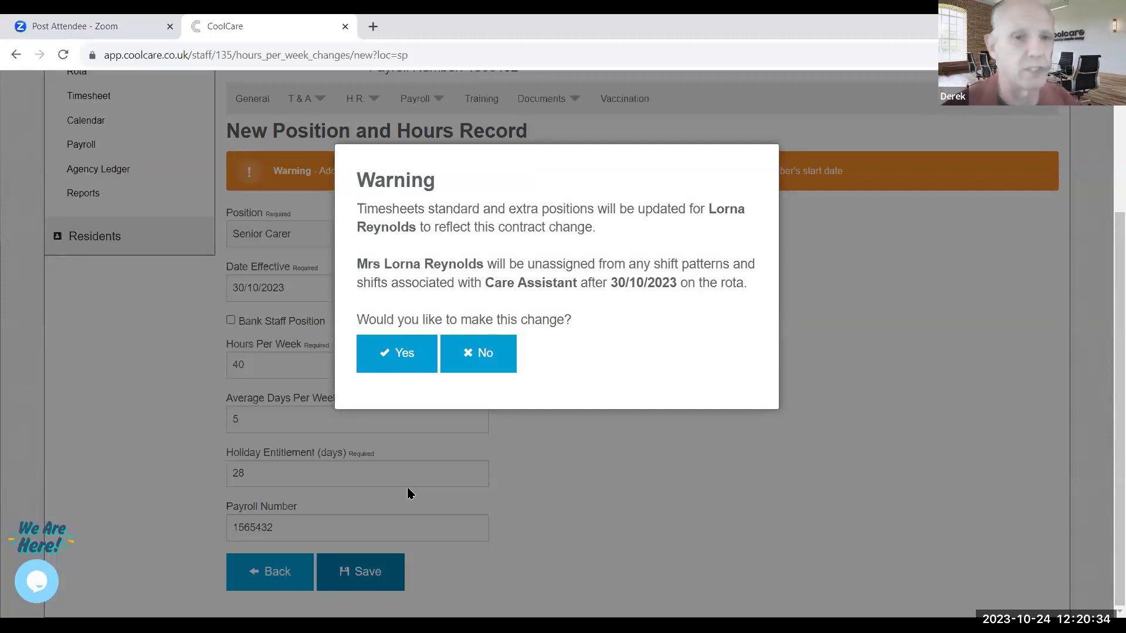
click(403, 363)
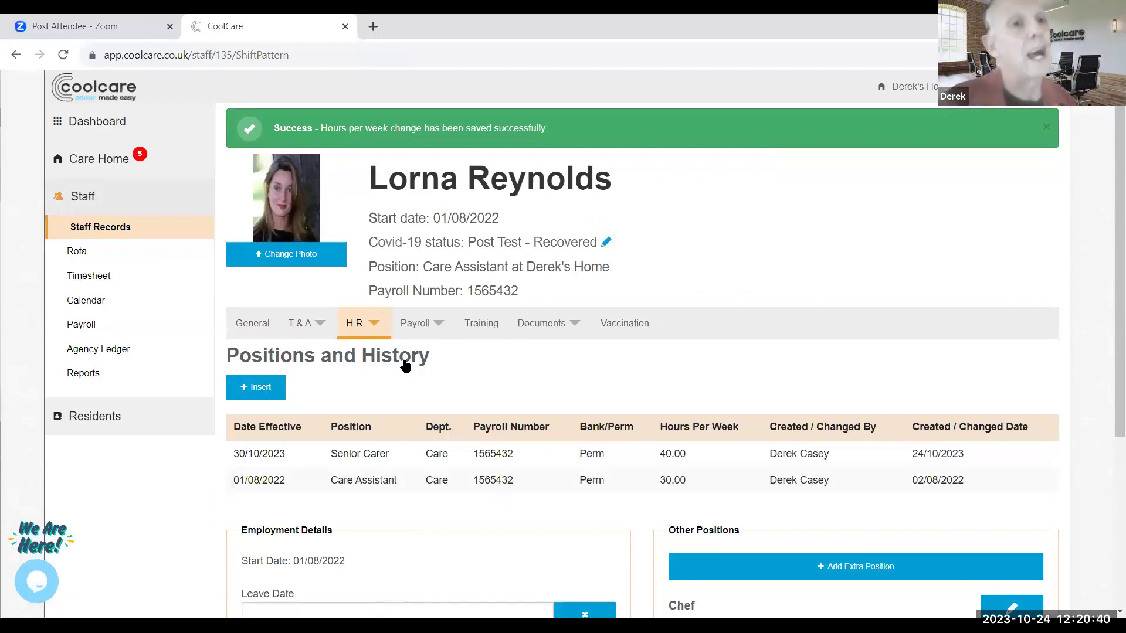
Add Care Assistant Night at Derek's Home as an extra position effective 01/11/2023 and save it.
scroll(590, 373, down, 5)
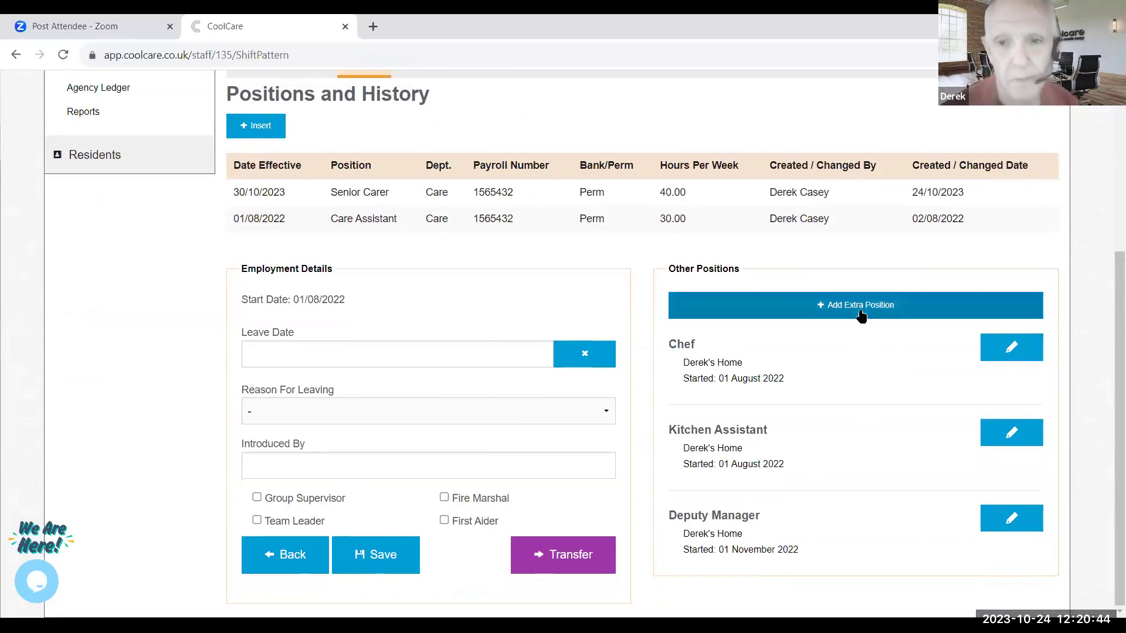
click(860, 310)
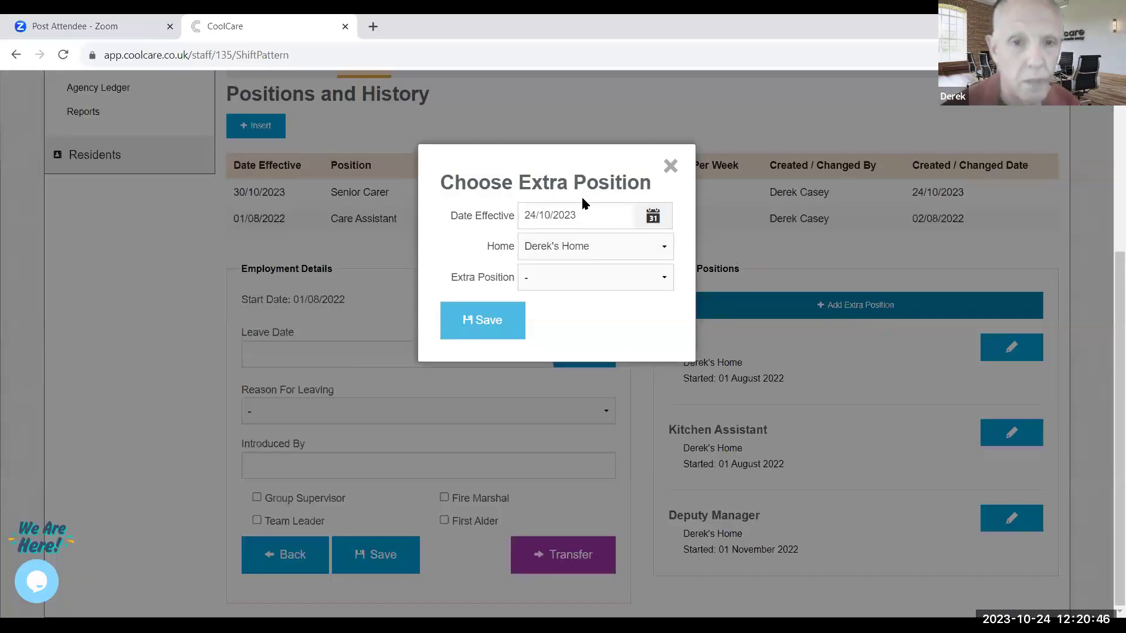
click(579, 216)
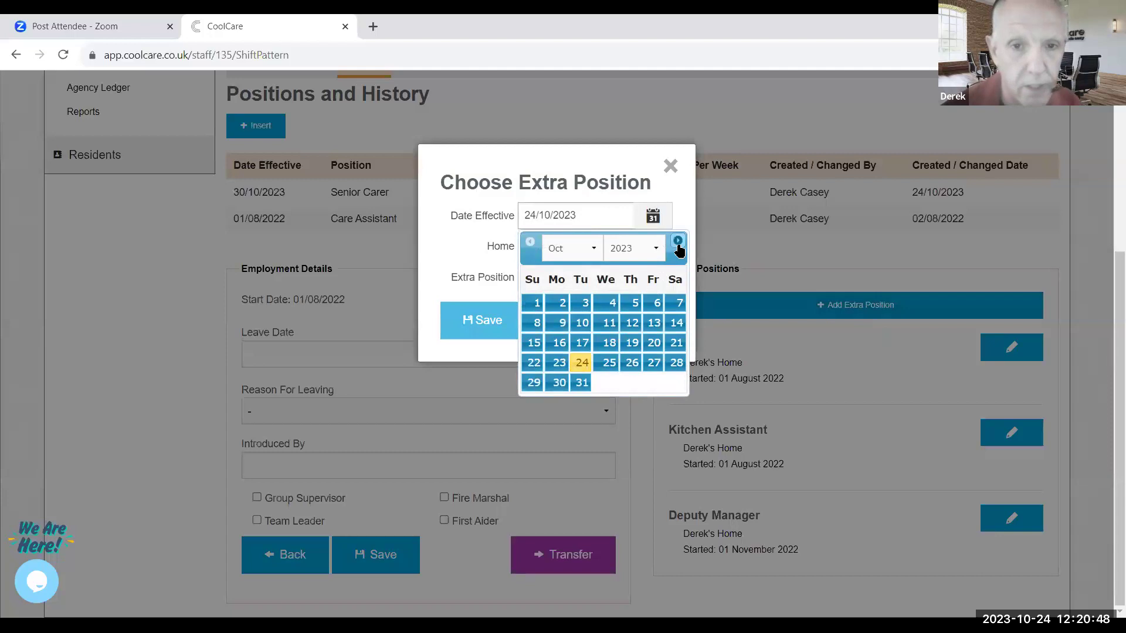
click(677, 243)
click(604, 309)
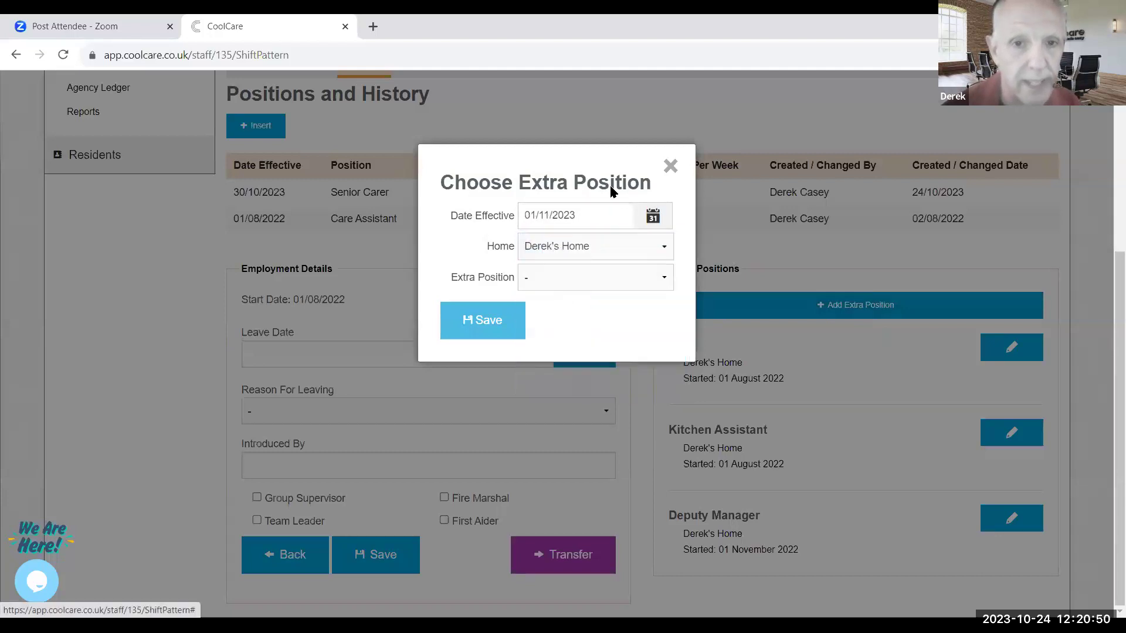
click(660, 278)
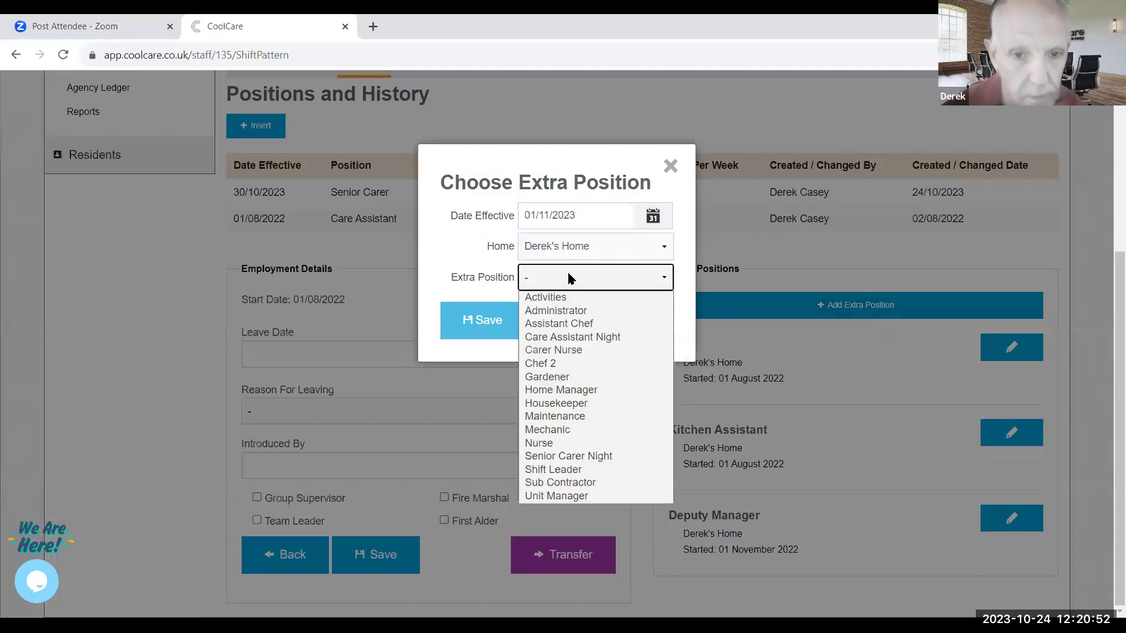
click(576, 338)
click(499, 332)
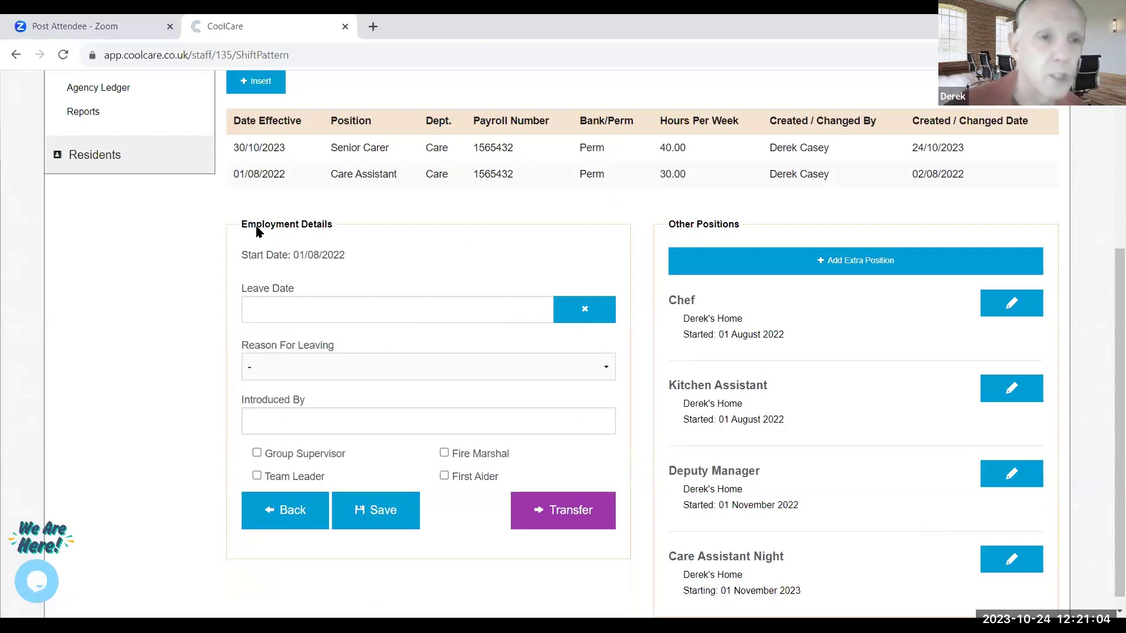
Check which staff can cover the vacant Senior Carer day shift on 01/11/2023 in the rota, closing its details without assigning anyone.
scroll(191, 157, up, 1)
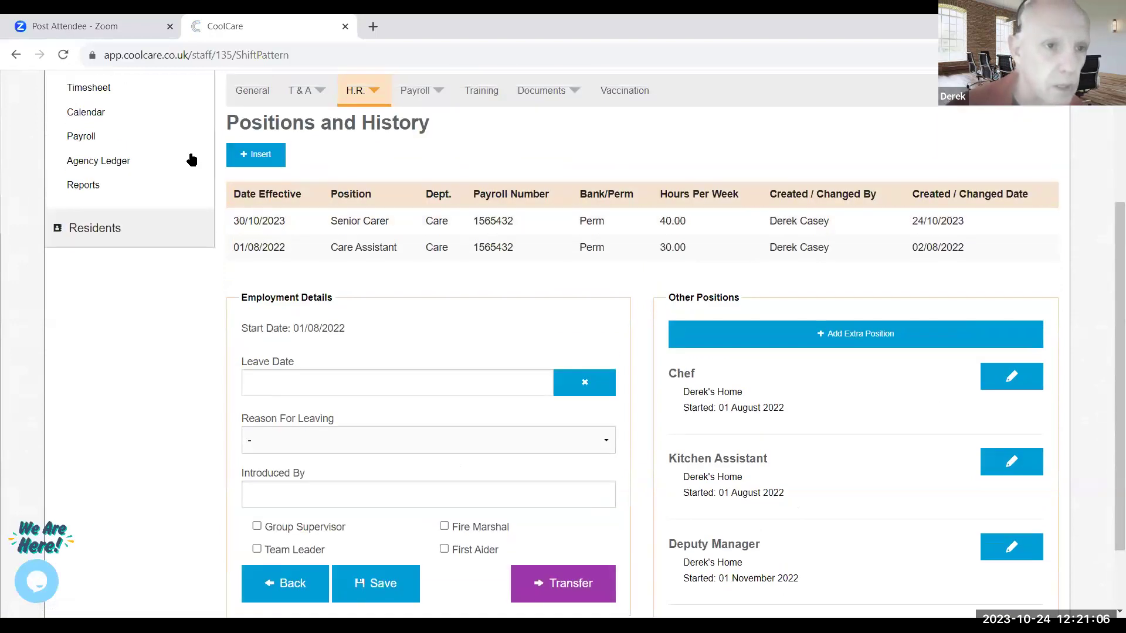
scroll(127, 143, up, 1)
click(128, 144)
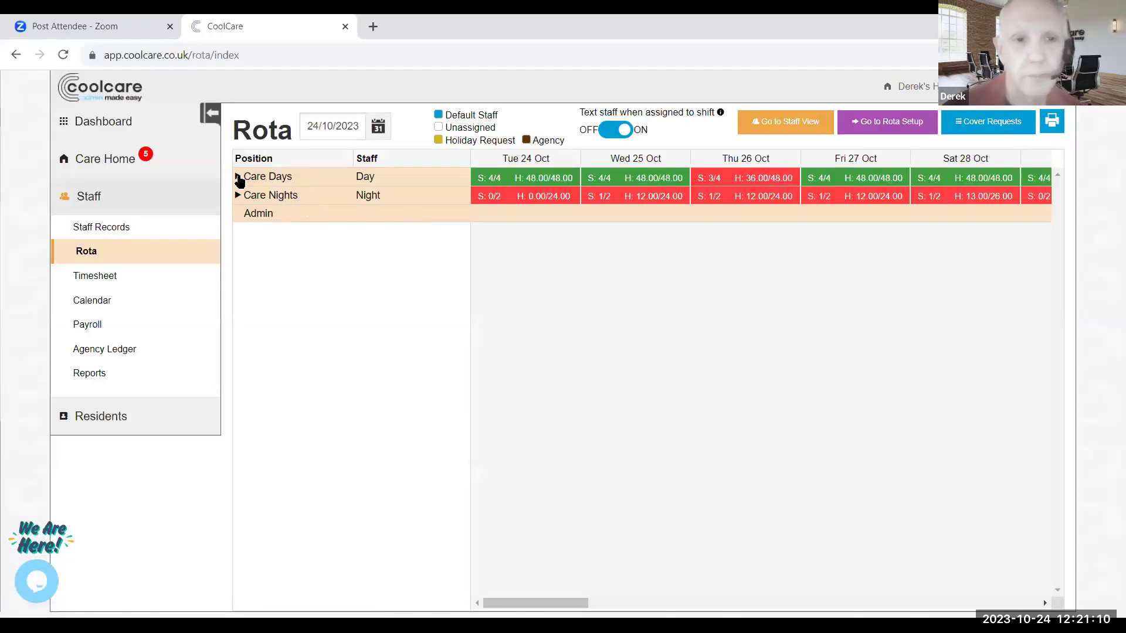
click(238, 178)
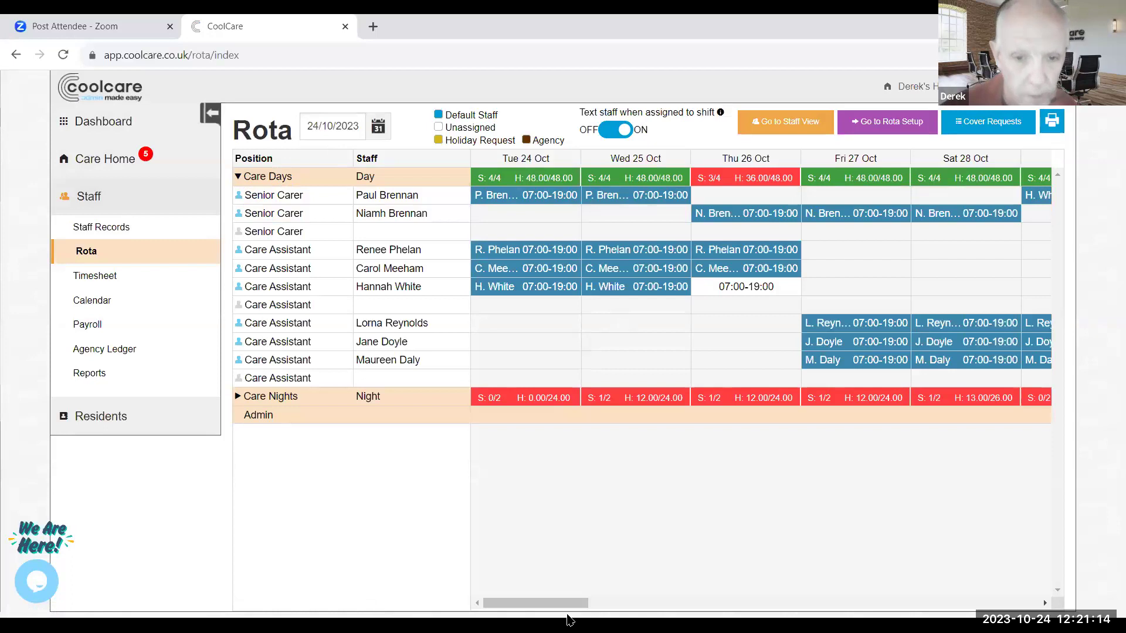
drag(566, 605, 672, 591)
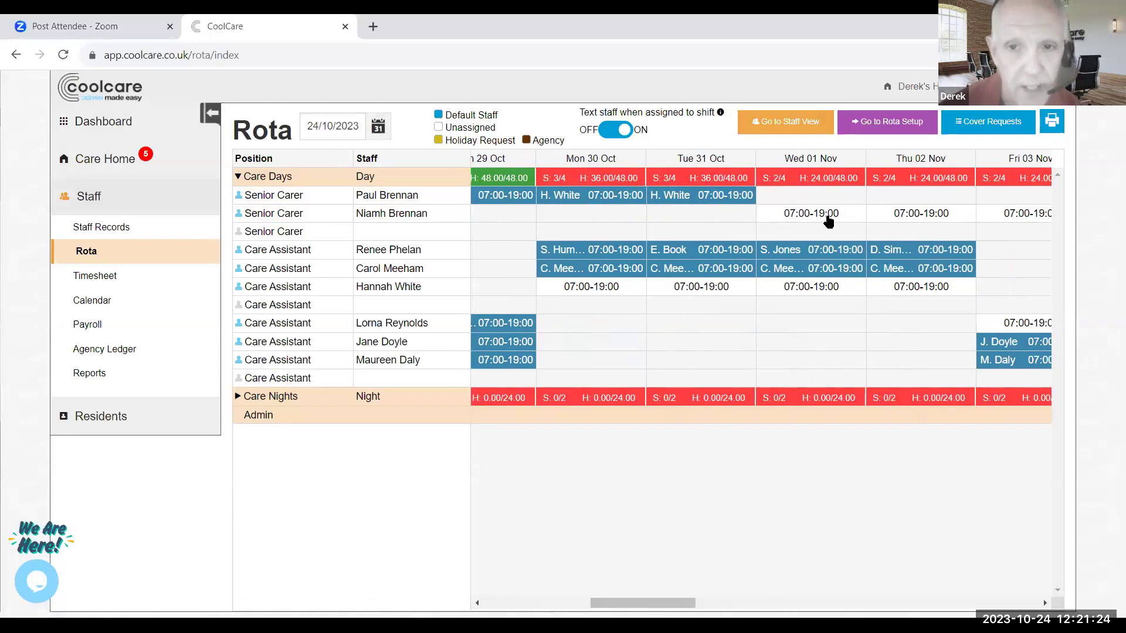
click(828, 218)
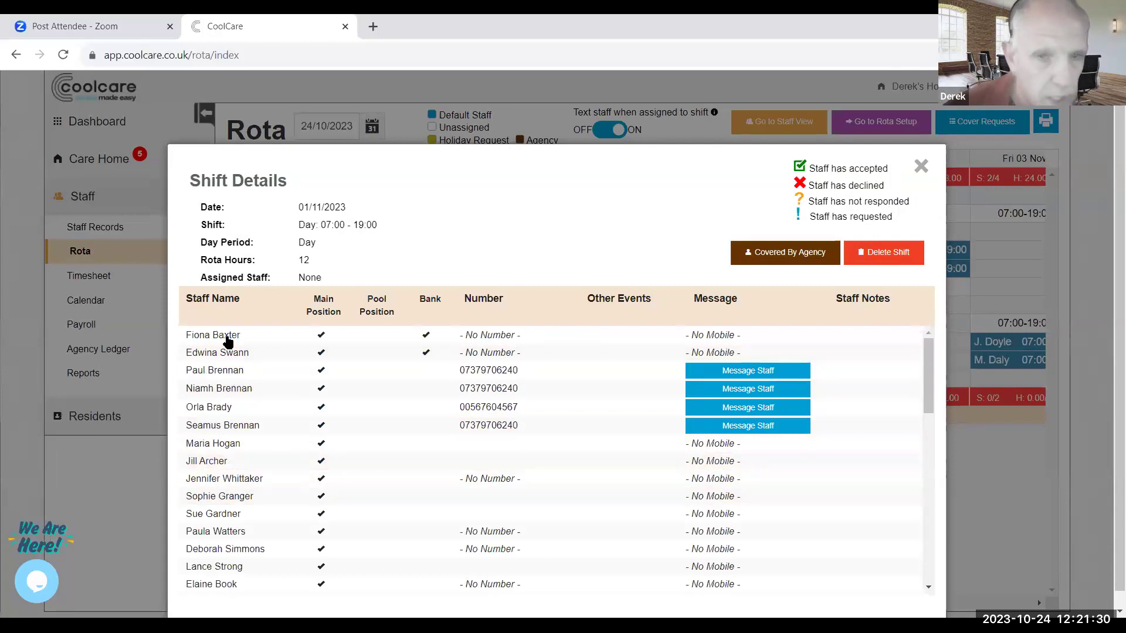
click(921, 167)
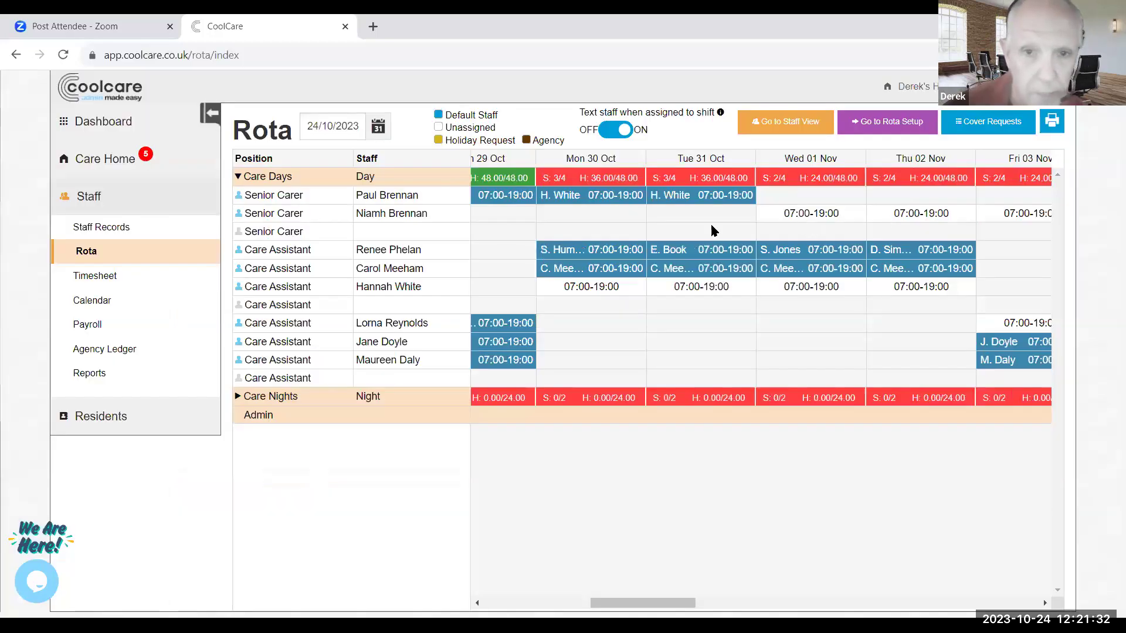
Assign the staff member just promoted to Senior Carer to the second Senior Carer day shift pattern, starting 01/11/2023.
click(445, 216)
click(410, 227)
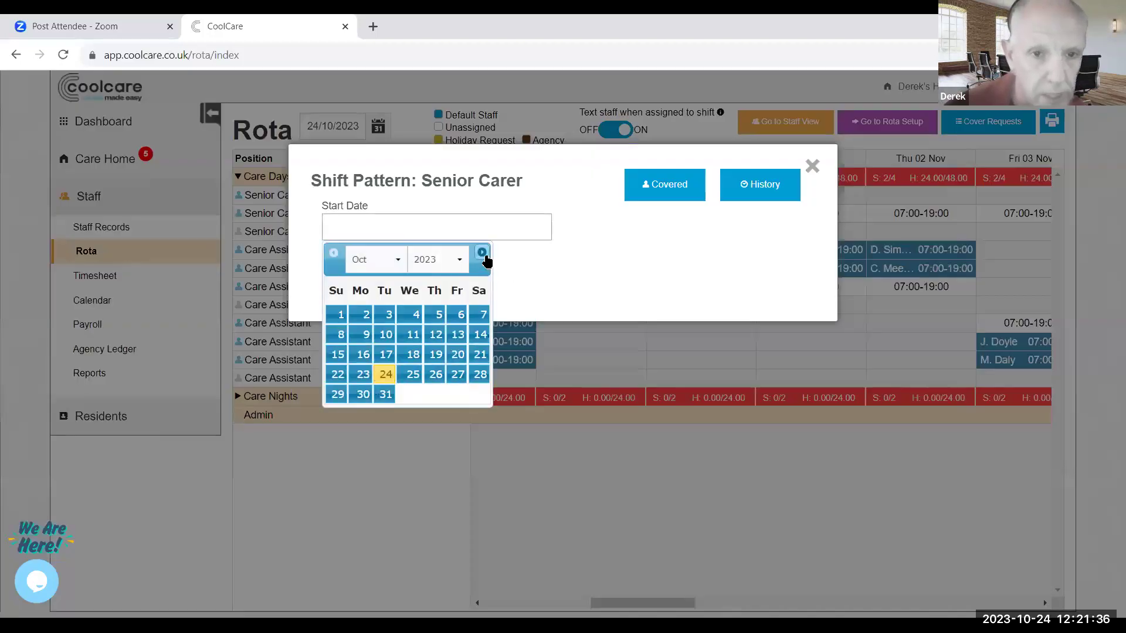
click(482, 253)
click(414, 317)
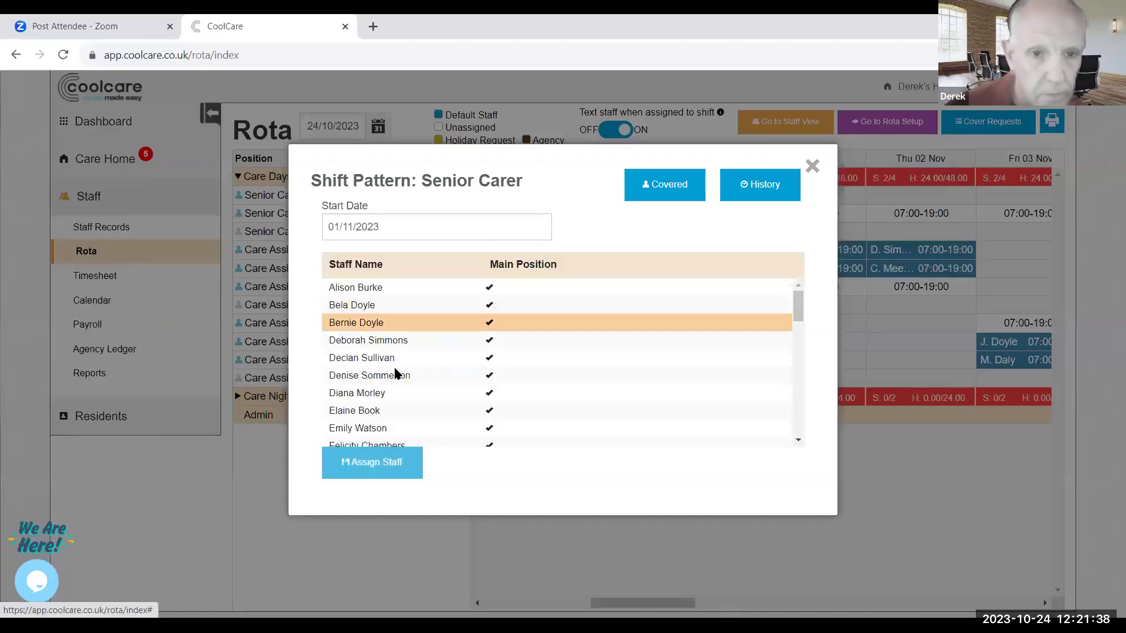
scroll(389, 360, down, 1)
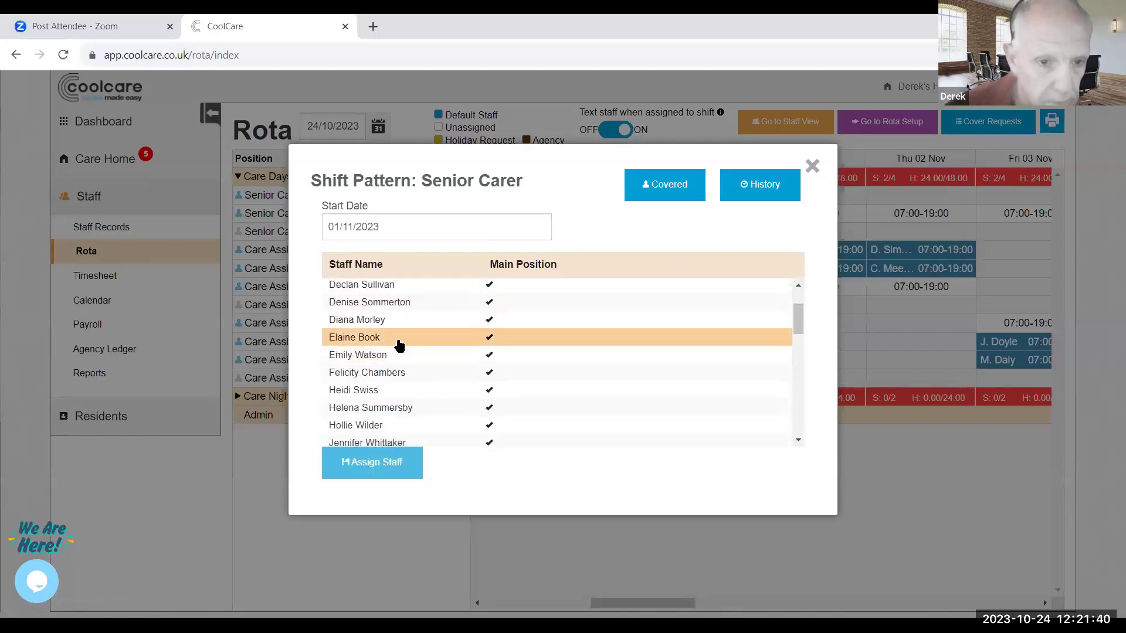
scroll(398, 346, down, 1)
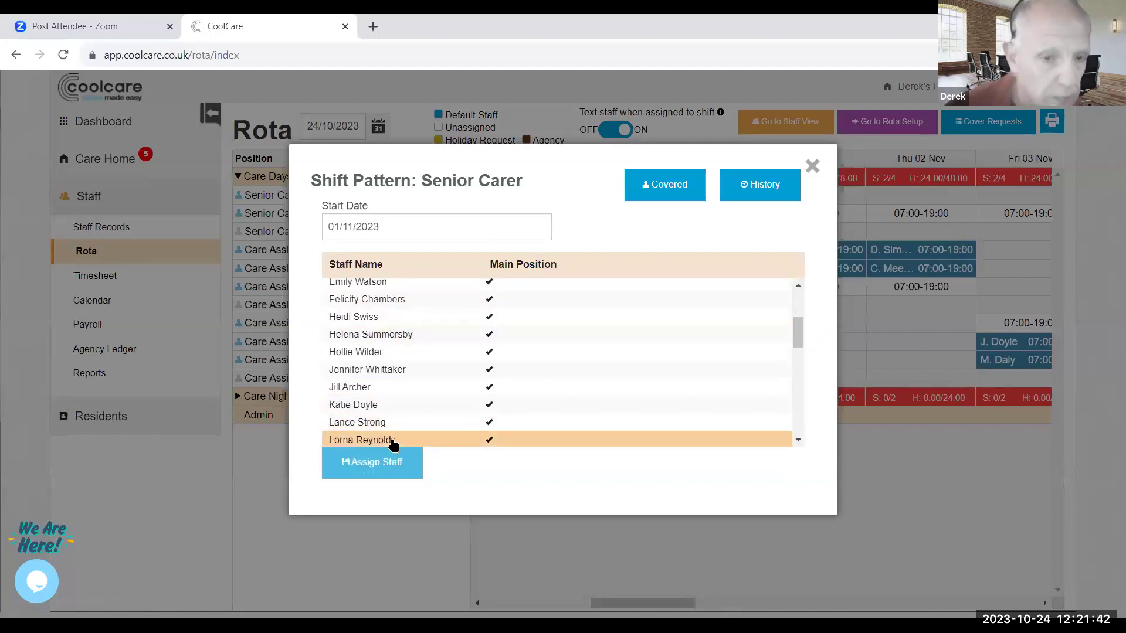
click(392, 443)
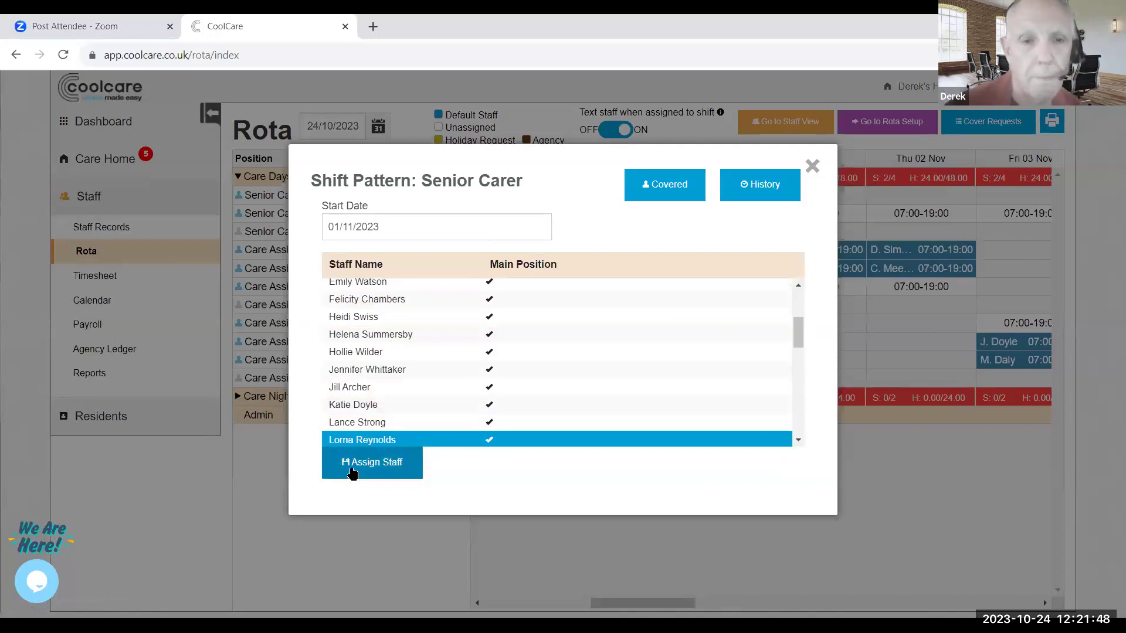
click(375, 470)
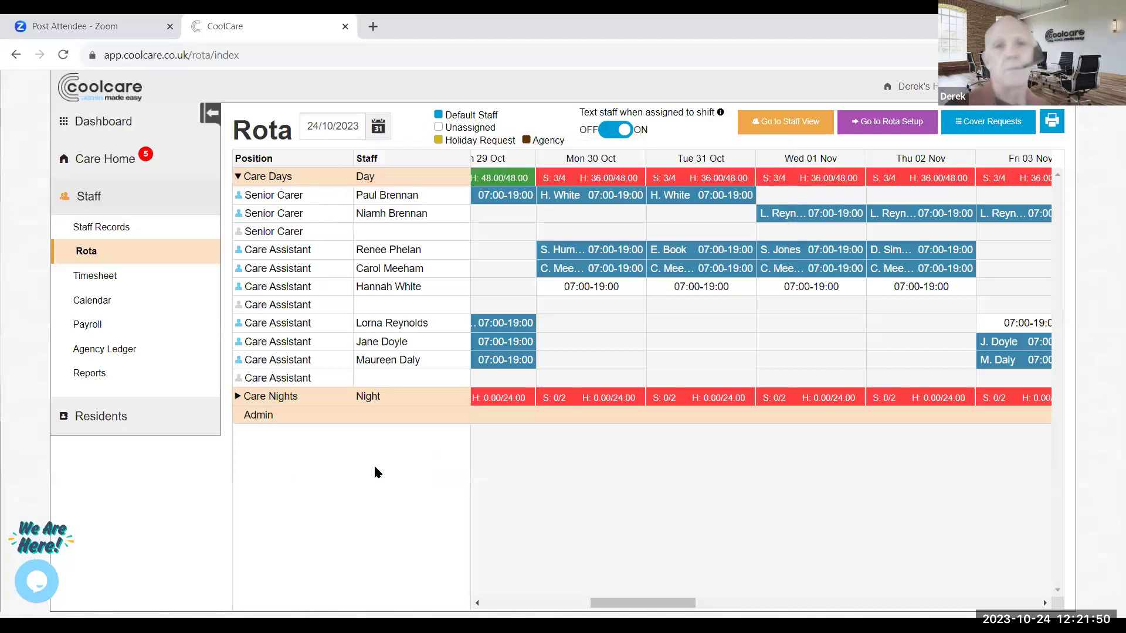
Open the staff record of the Senior Carer who started on 01/09/2023 and view their positions and history.
drag(643, 605, 522, 569)
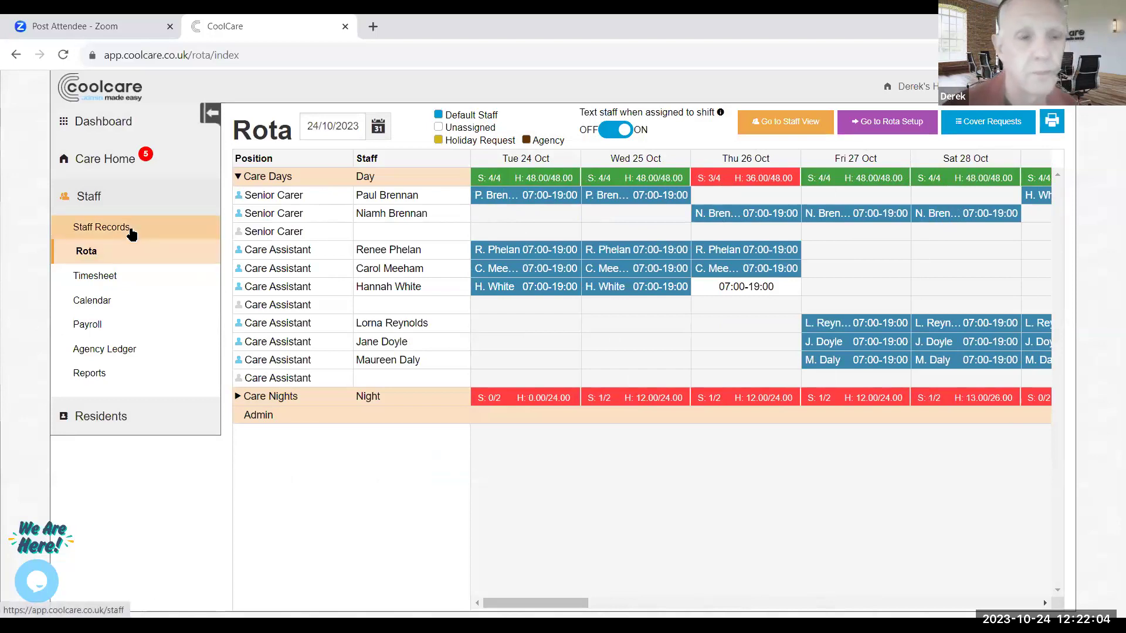
click(131, 234)
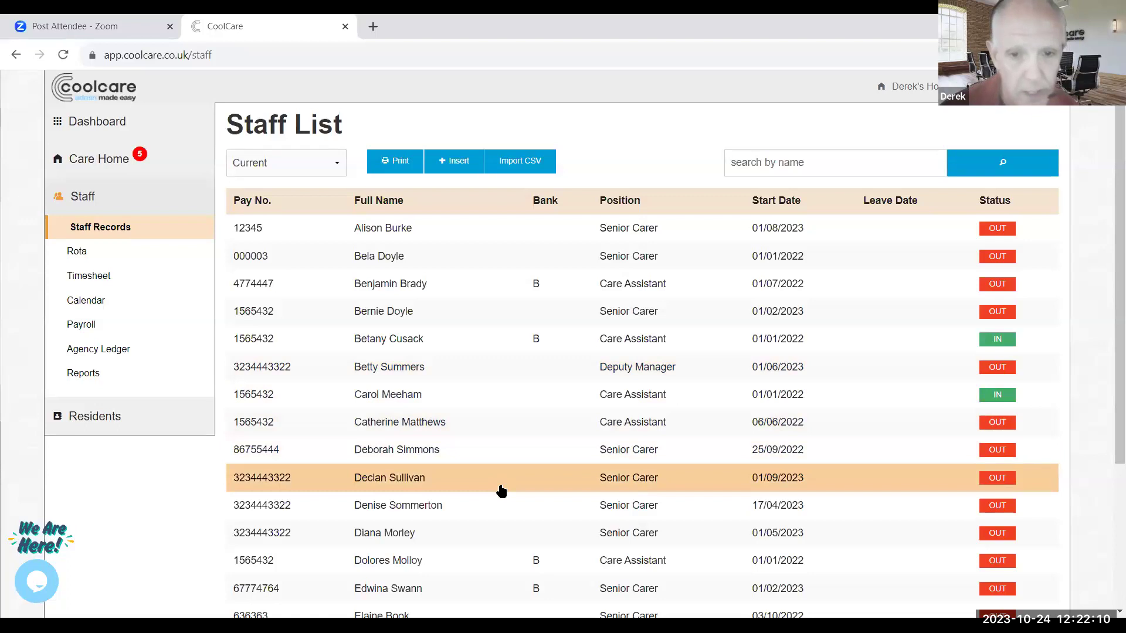
click(502, 491)
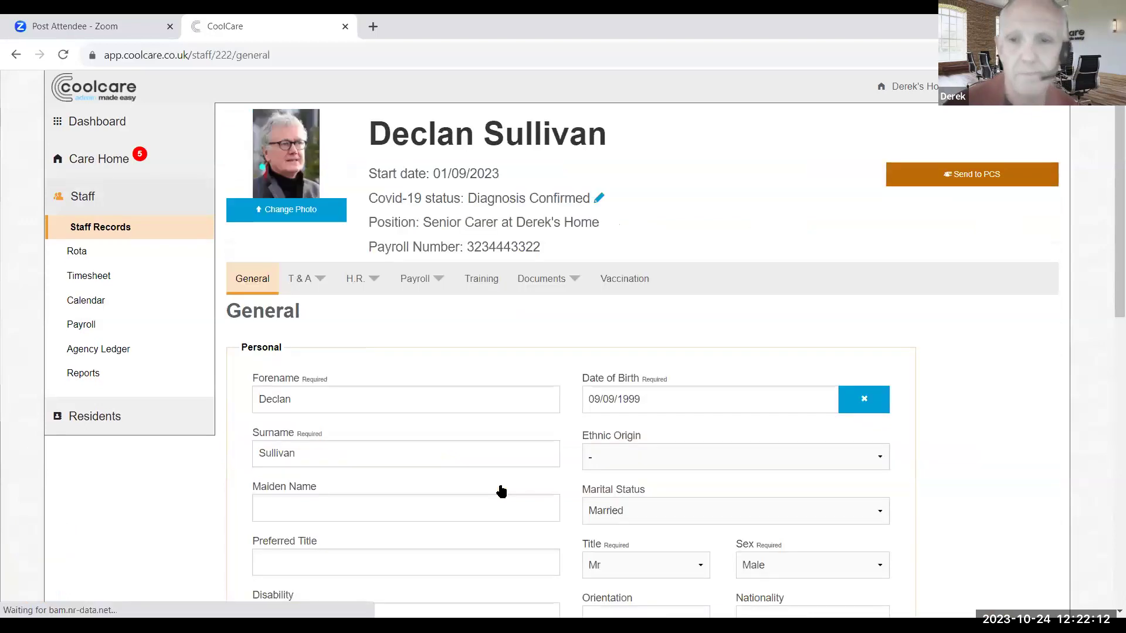
click(372, 286)
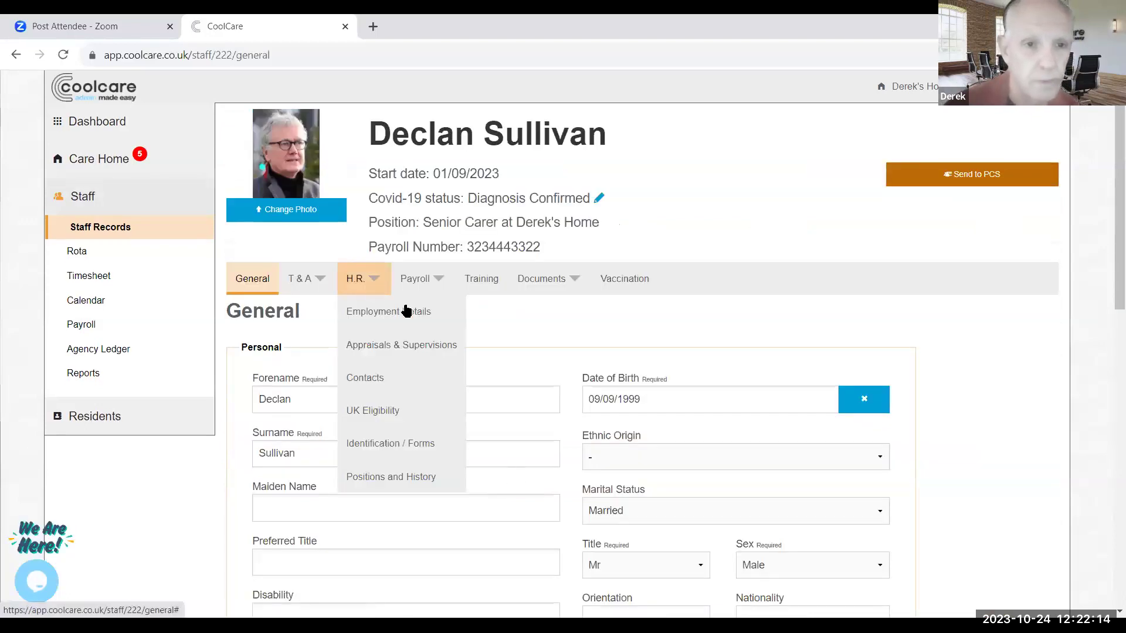
click(410, 476)
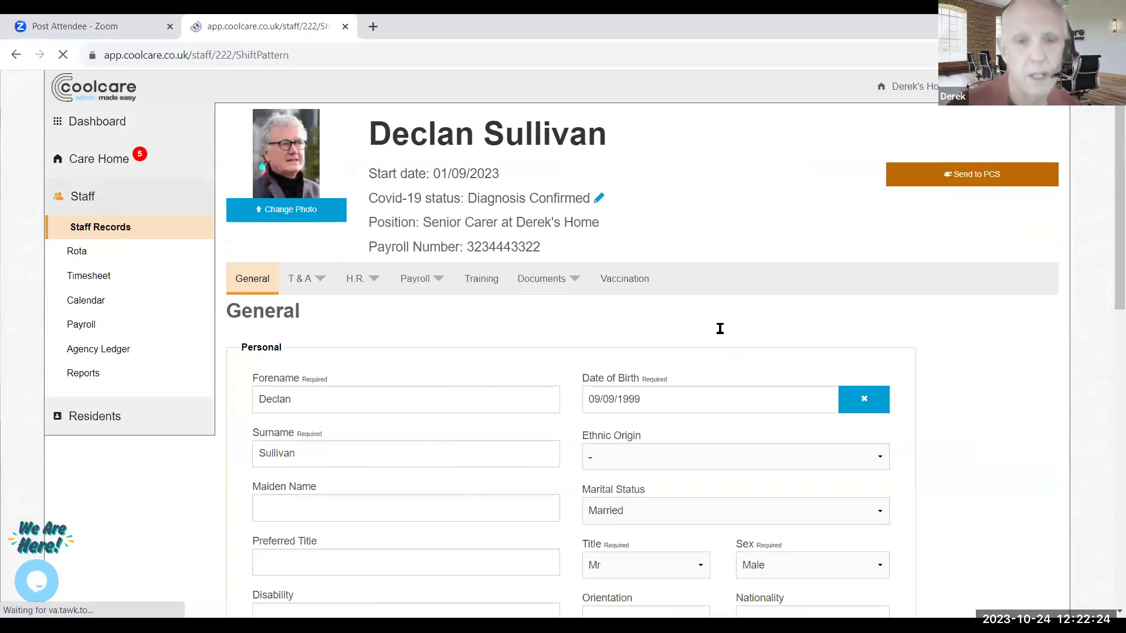
scroll(703, 320, down, 3)
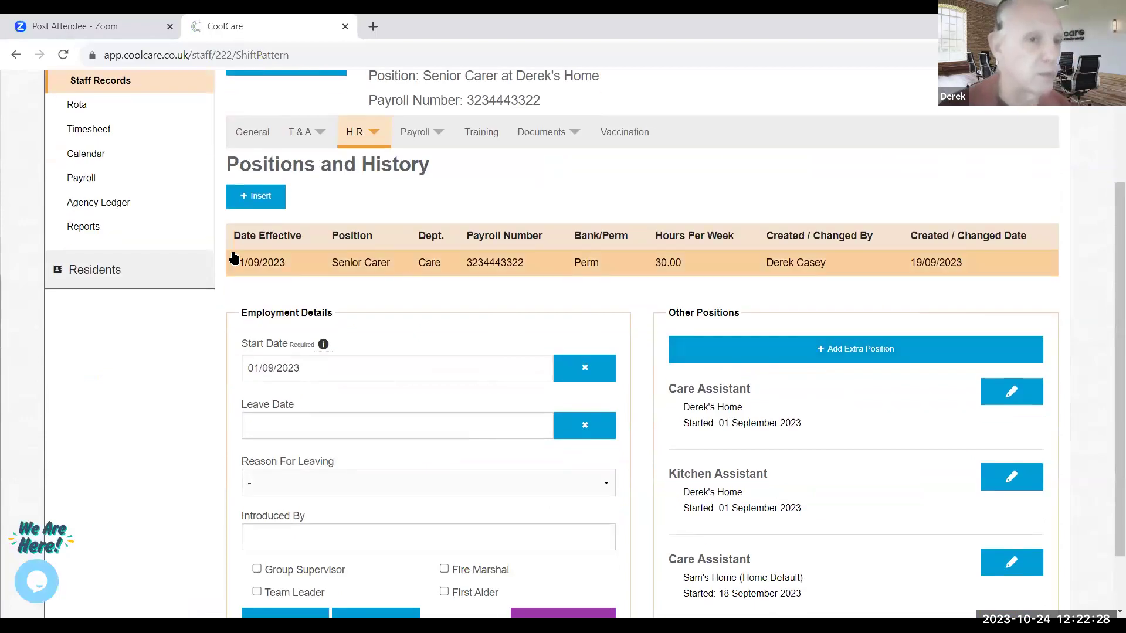
click(265, 207)
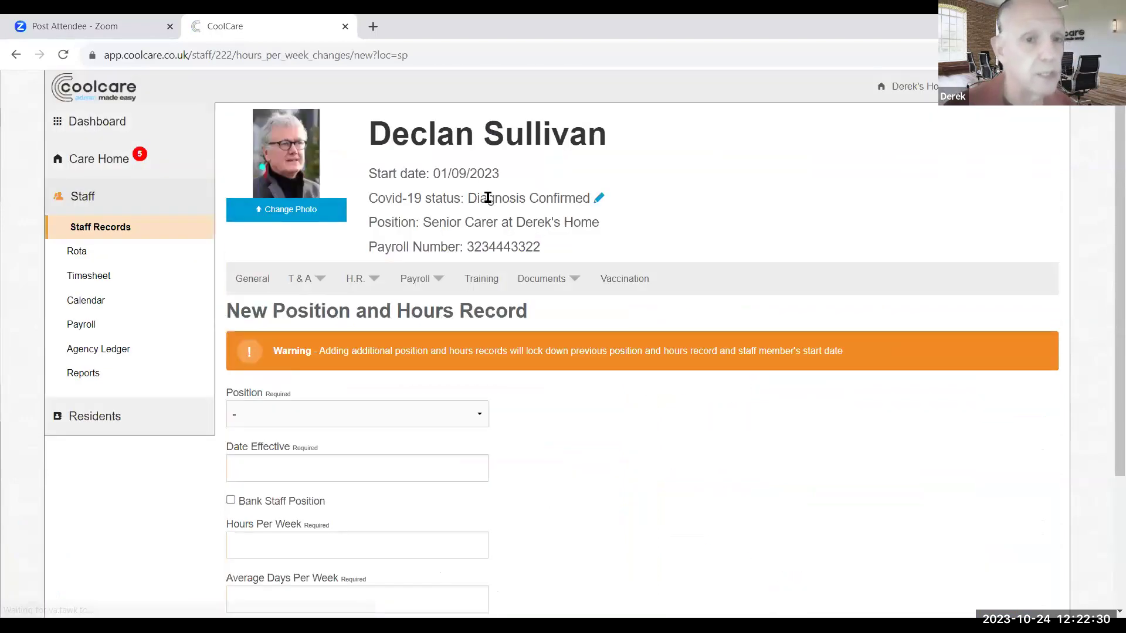
click(375, 411)
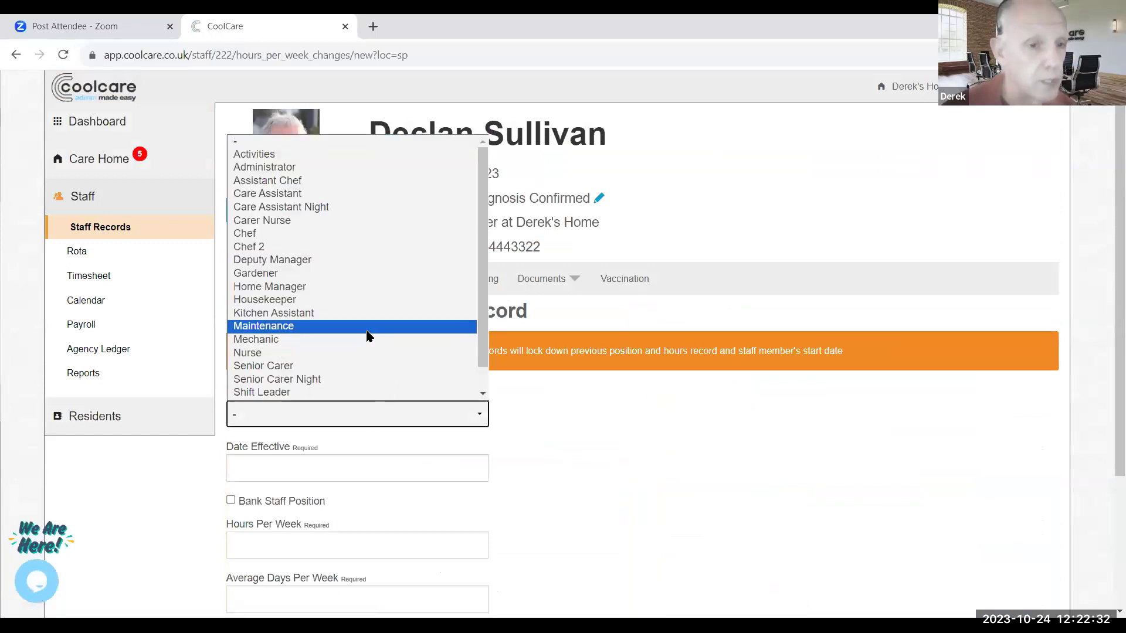
click(375, 379)
scroll(375, 376, down, 3)
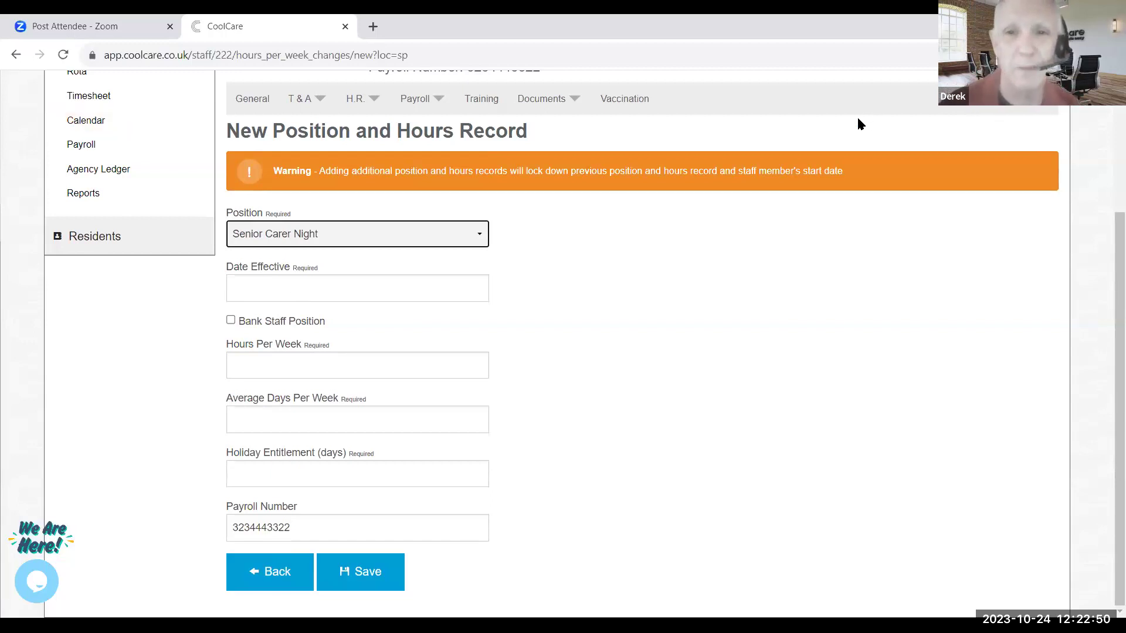
click(799, 121)
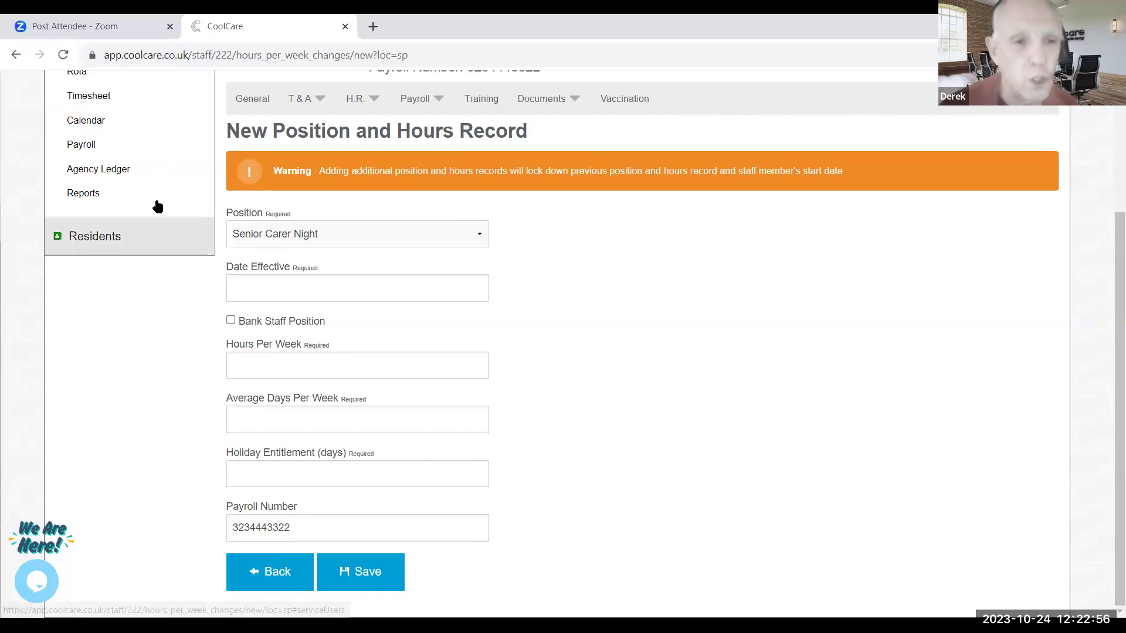
click(259, 575)
scroll(849, 365, down, 2)
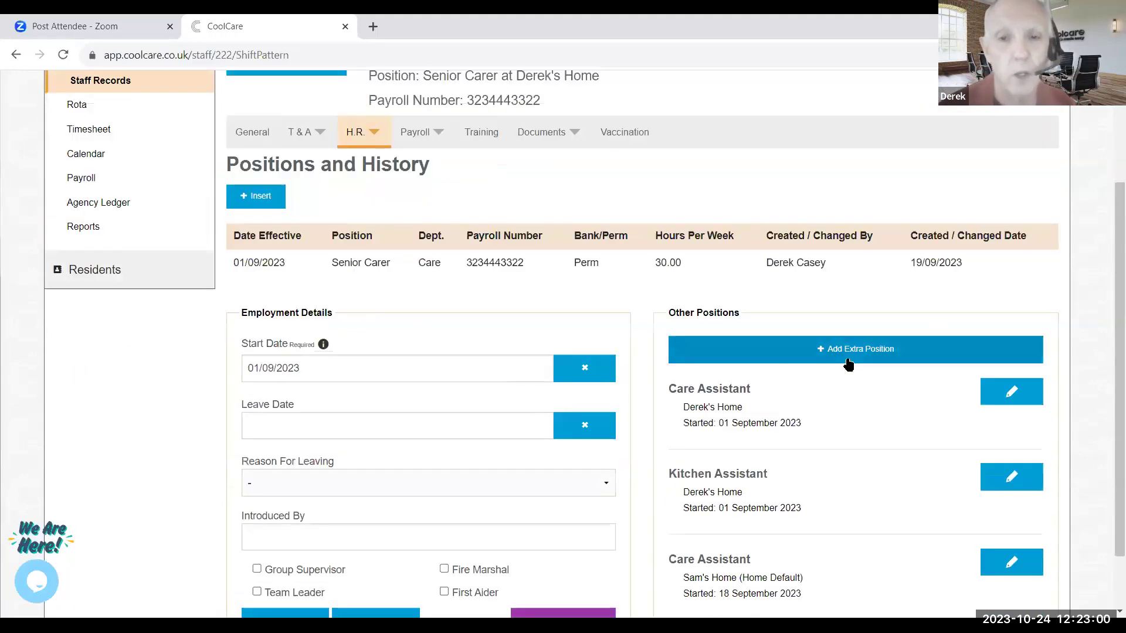
click(851, 359)
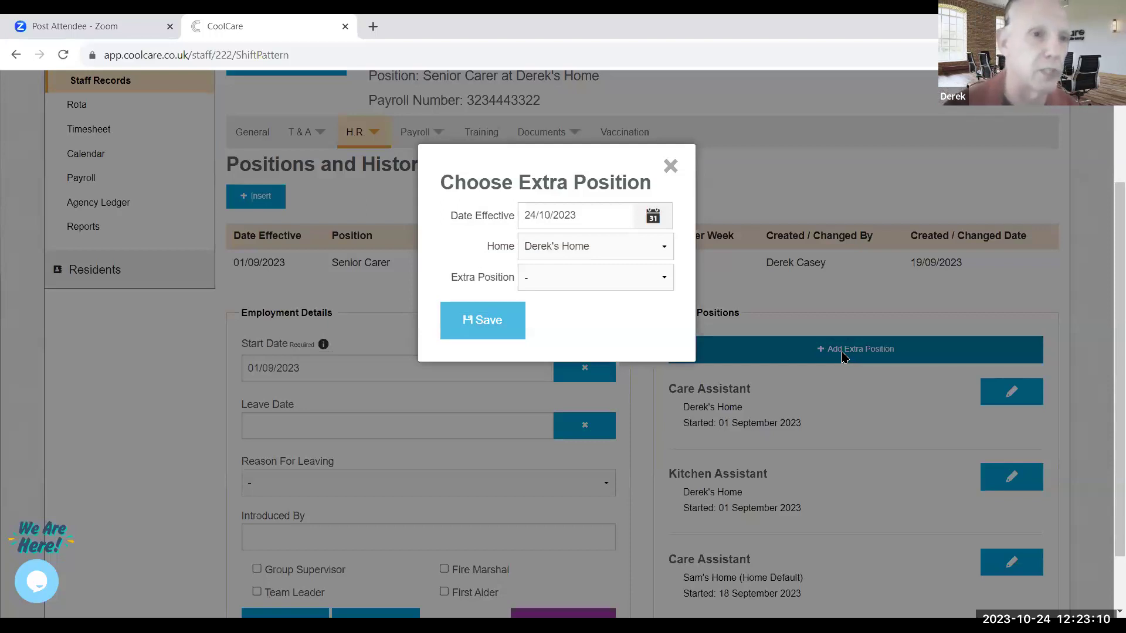
click(670, 166)
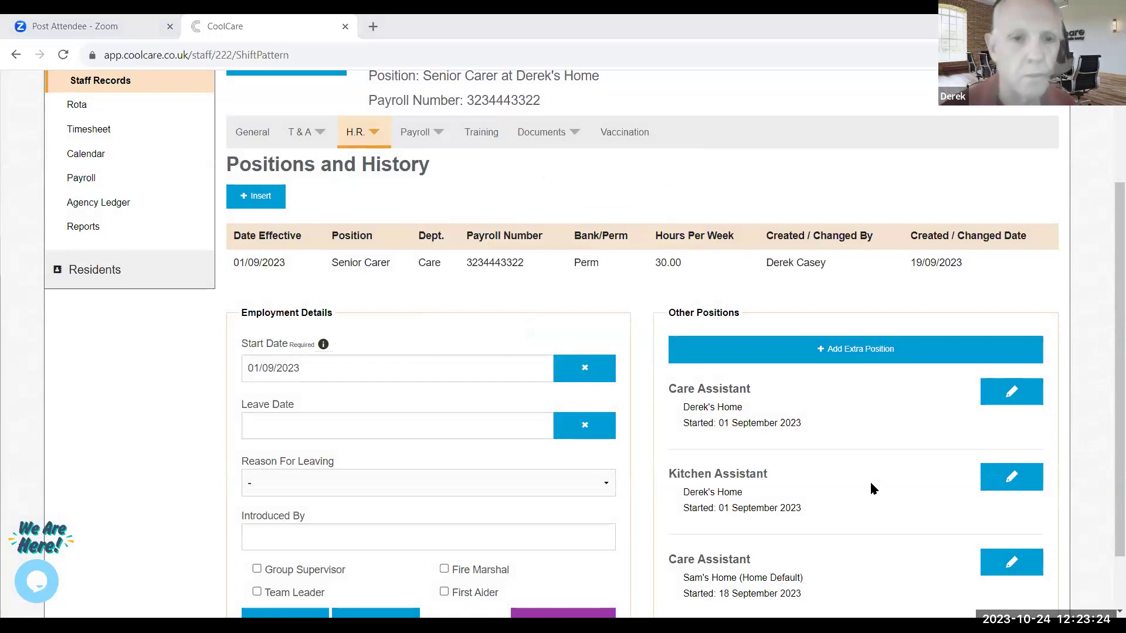
key(alt+Tab)
key(Right)
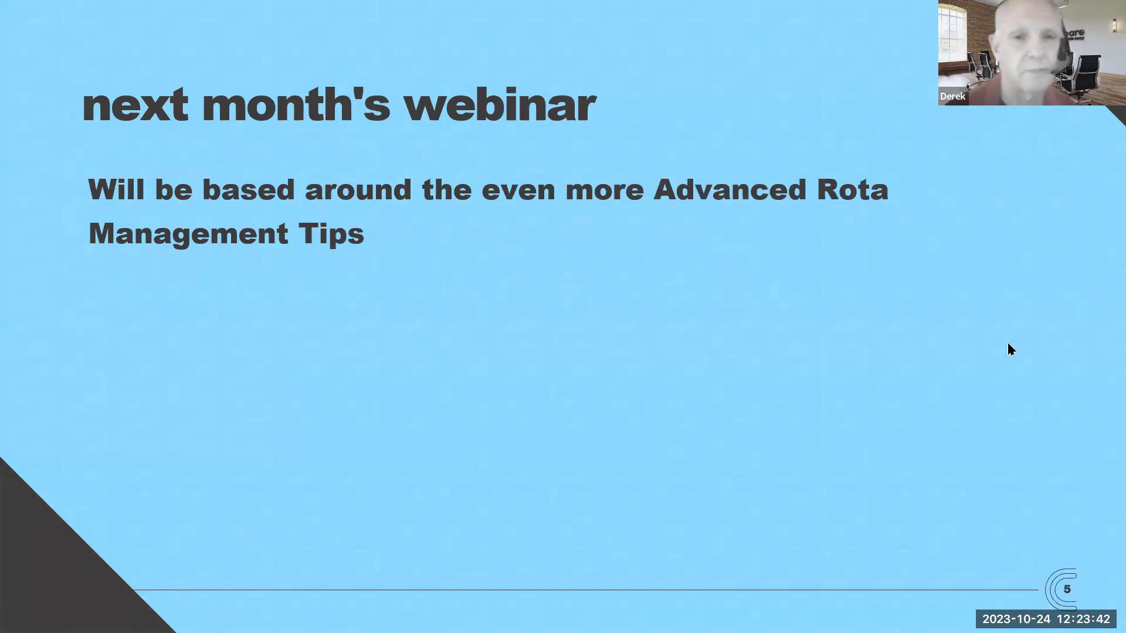
click(581, 322)
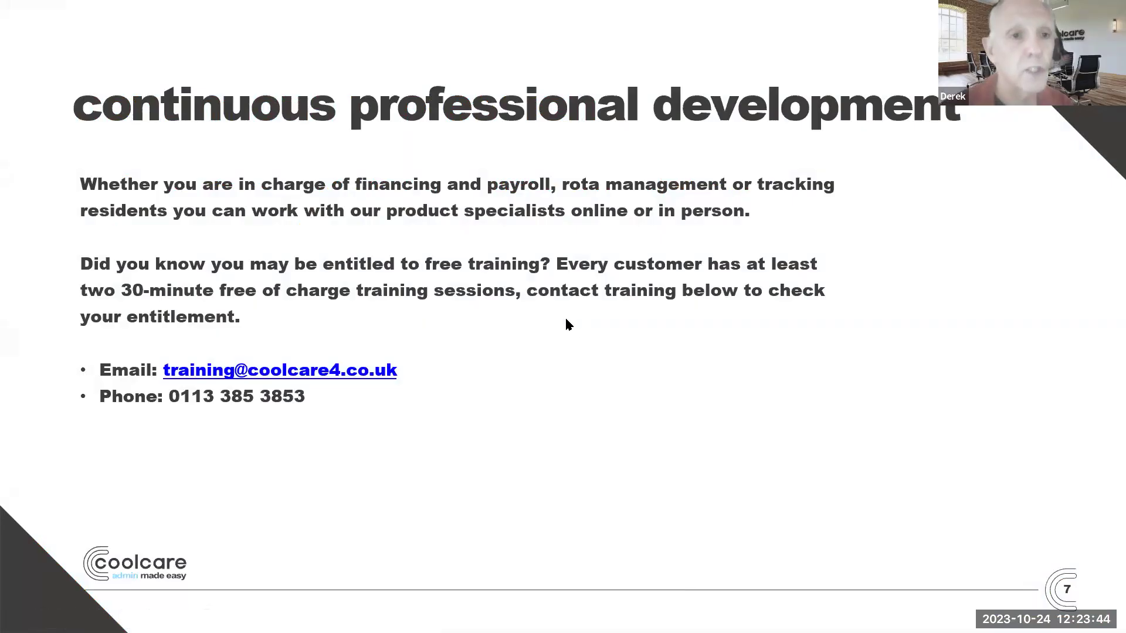